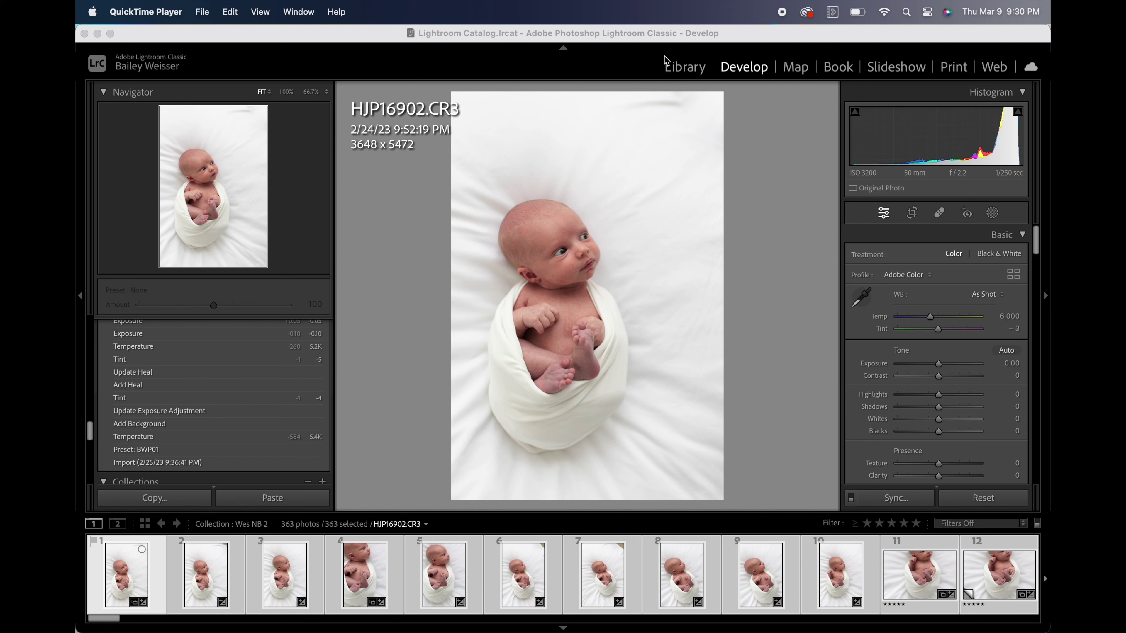
# Step: Bring the Lightroom window, with HJP16902.CR3 open in Develop, to the front
pyautogui.click(663, 40)
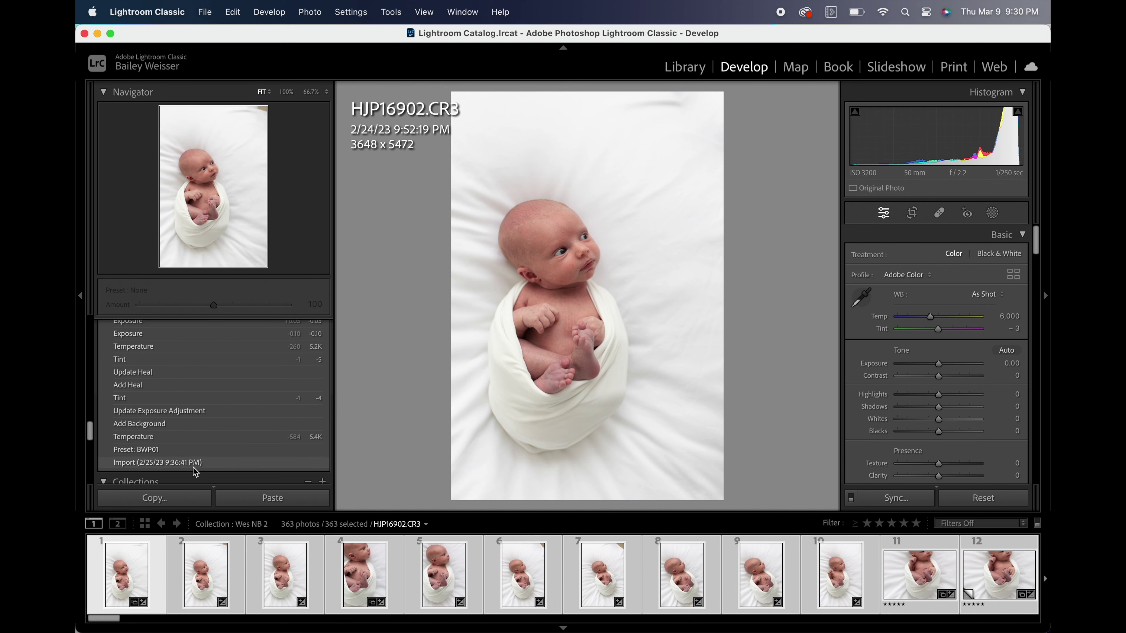
# Step: Switch to the Library grid of Wes NB 2 and select the first photo
pyautogui.click(144, 523)
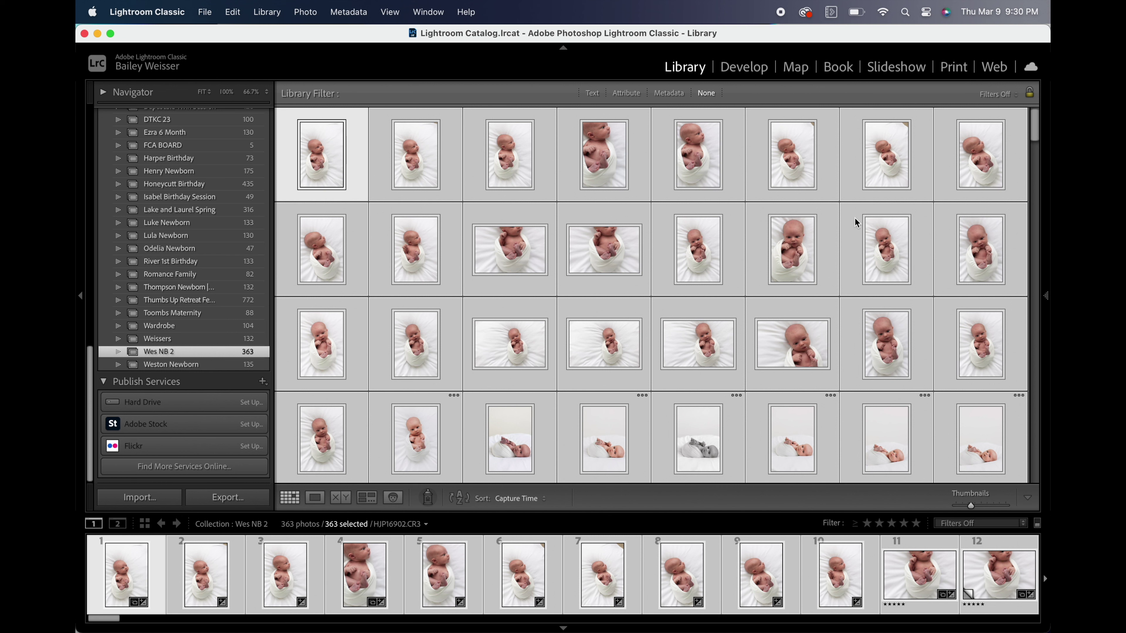
pyautogui.click(319, 153)
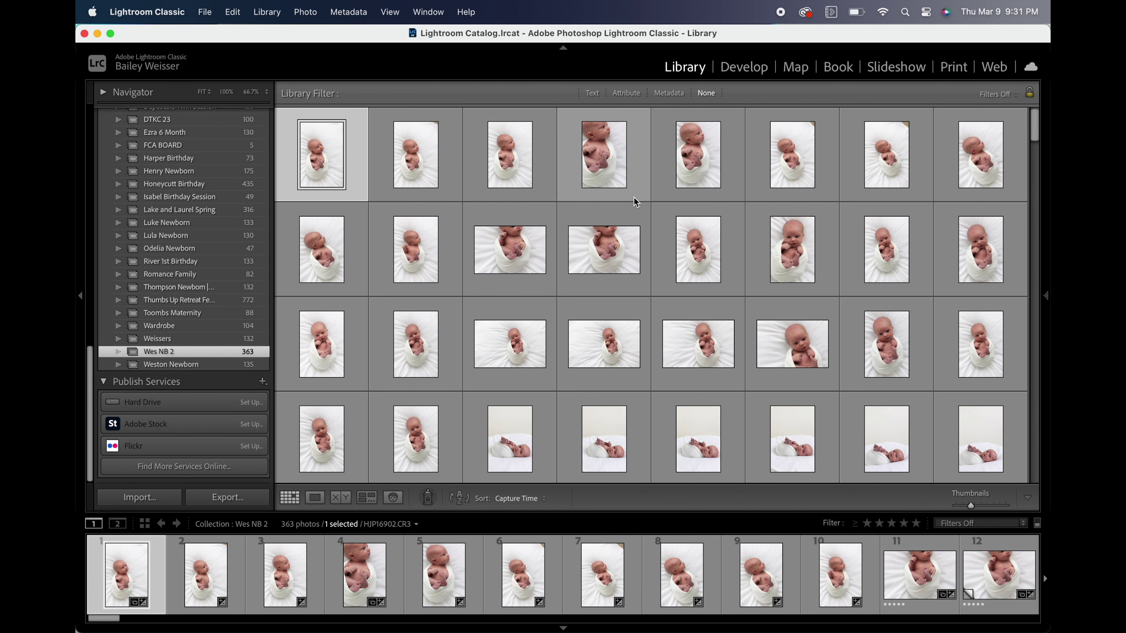
pyautogui.scroll(-2, 765, 257)
pyautogui.scroll(-6, 765, 257)
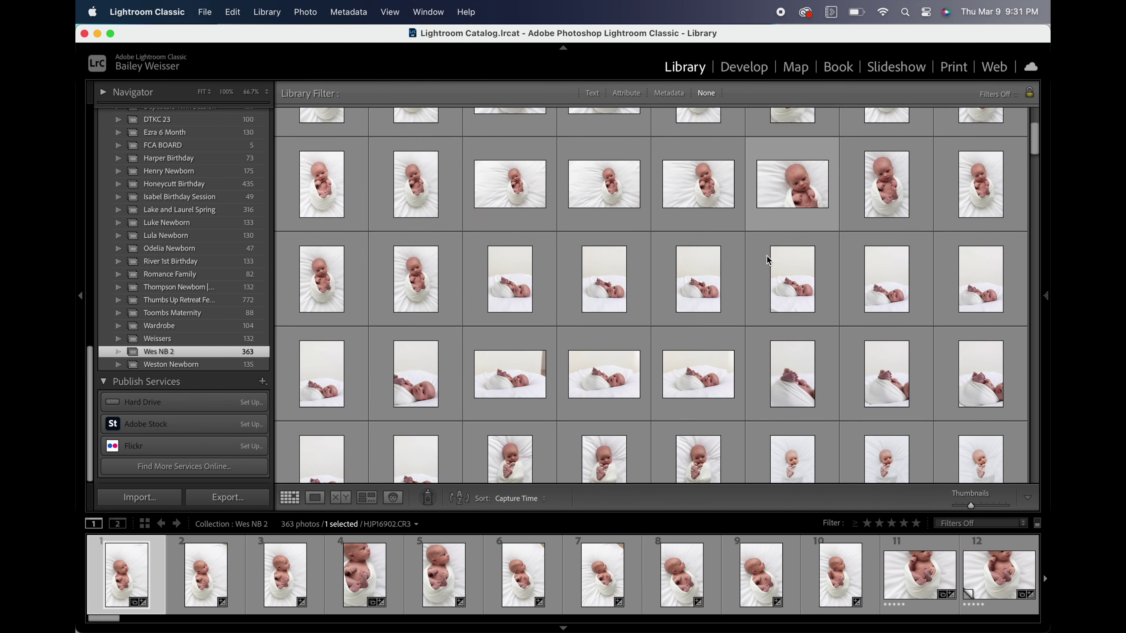
# Step: Select the swaddled side shots, check their context menu, and scroll through the collection
pyautogui.click(700, 263)
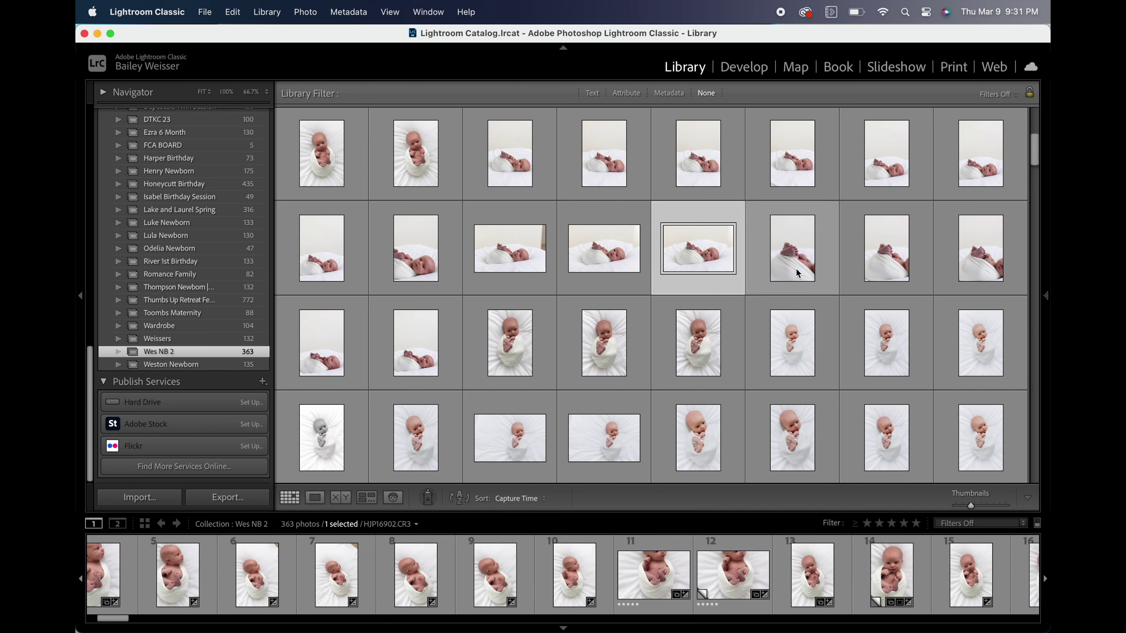
pyautogui.click(782, 271)
pyautogui.keyDown('shift'); pyautogui.click(894, 272); pyautogui.keyUp('shift')
pyautogui.rightClick(894, 272)
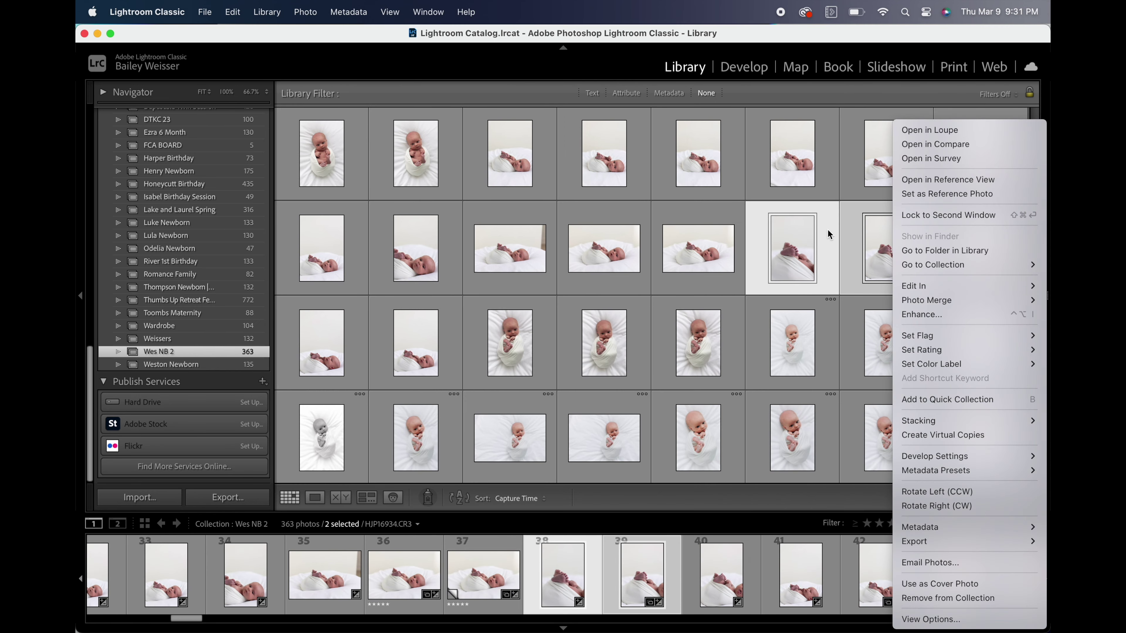
pyautogui.click(781, 230)
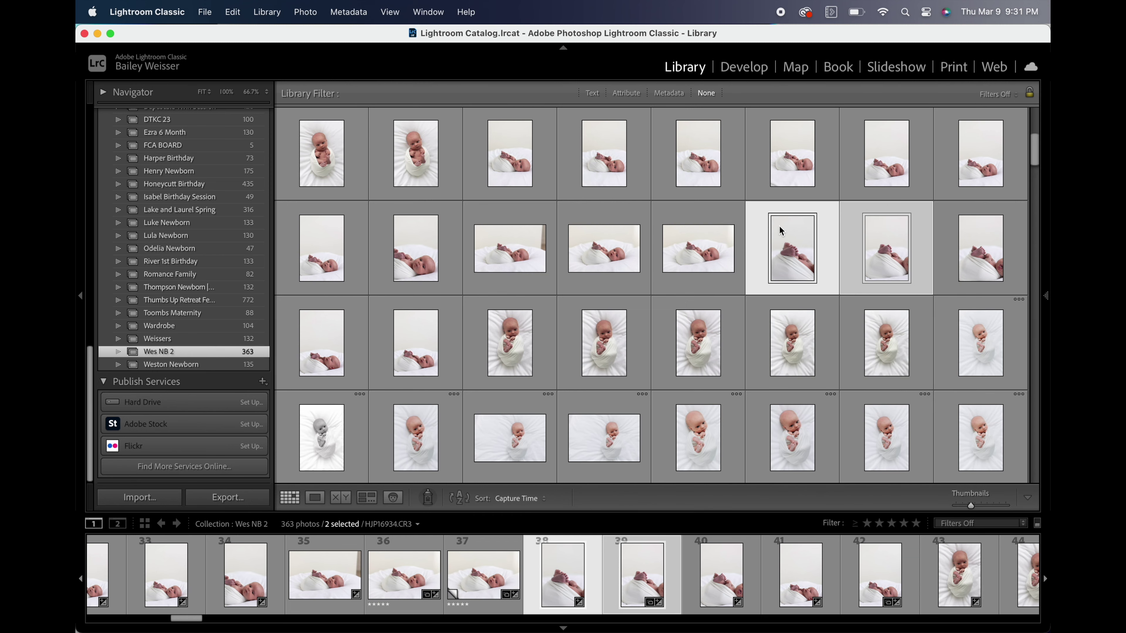
pyautogui.click(781, 230)
pyautogui.scroll(-5, 781, 230)
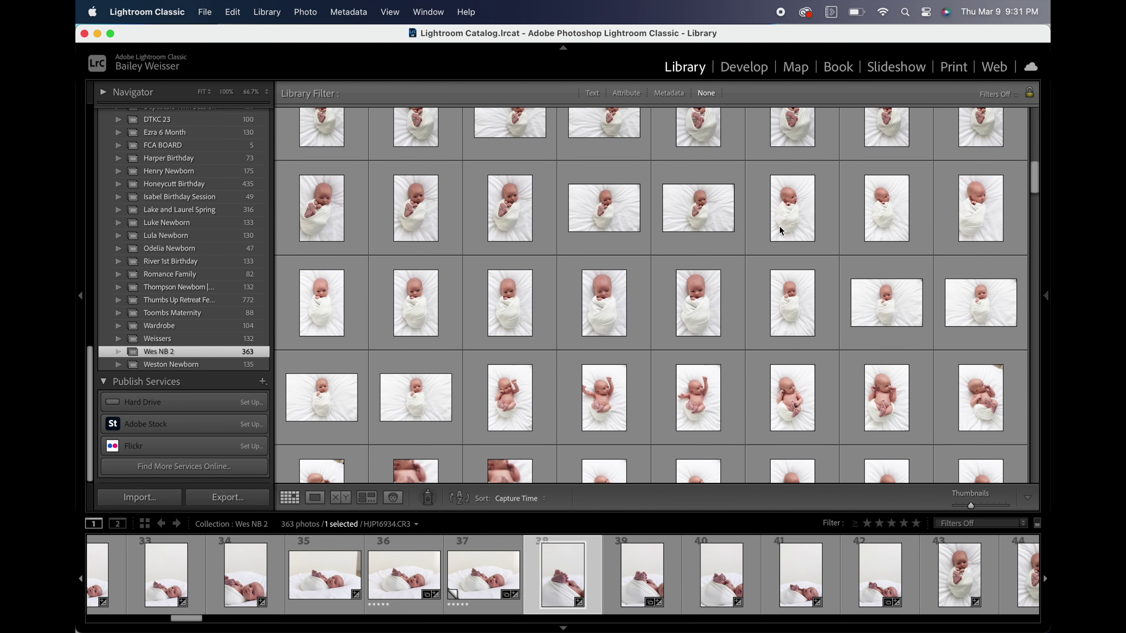
pyautogui.scroll(-10, 707, 410)
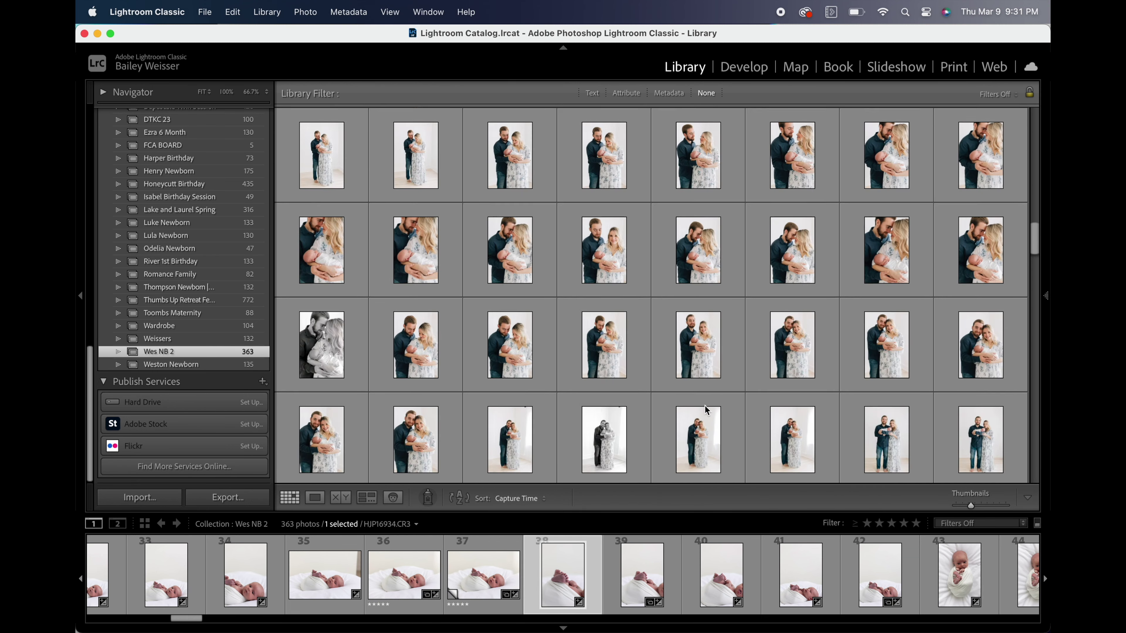
pyautogui.scroll(-10, 706, 410)
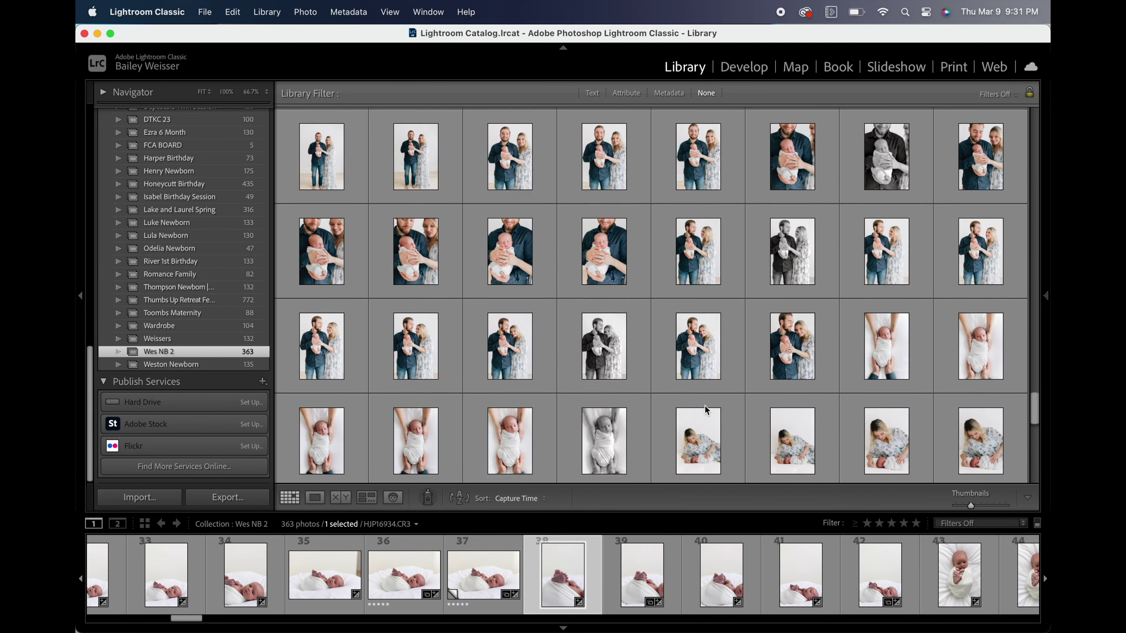
pyautogui.scroll(15, 707, 410)
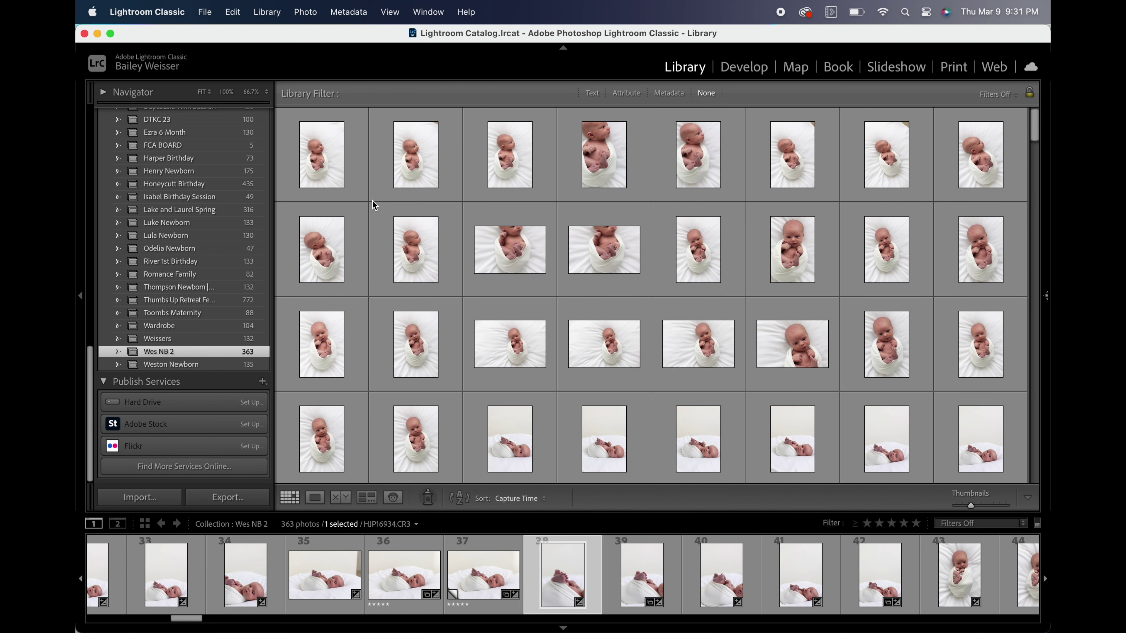
# Step: Select the first photo, HJP16902.CR3, and open it in Develop
pyautogui.click(345, 180)
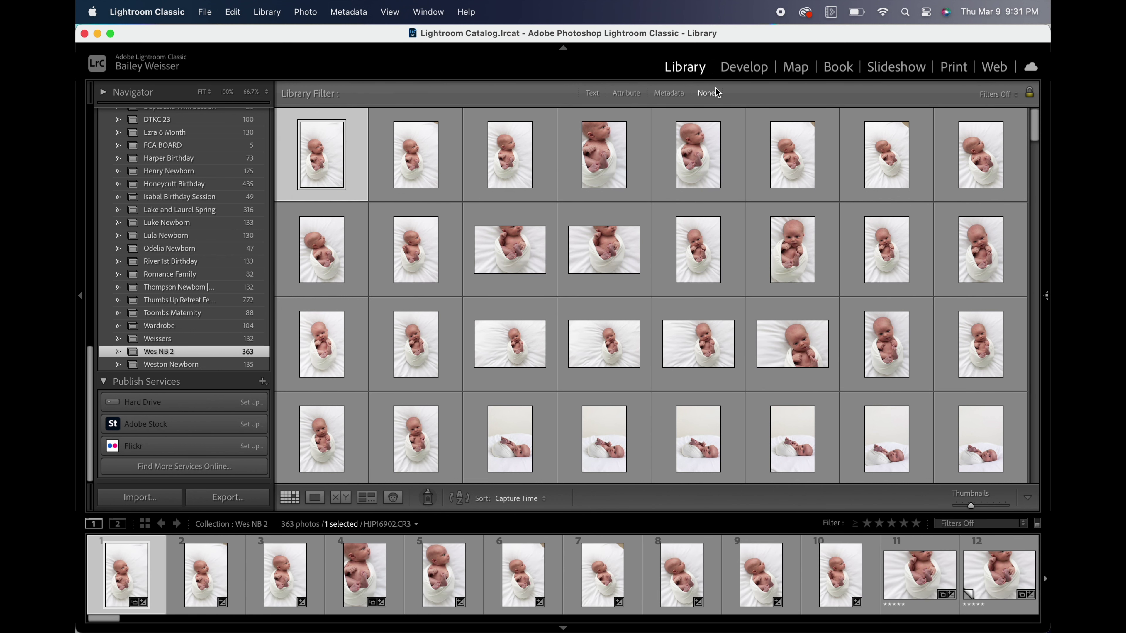
pyautogui.click(755, 72)
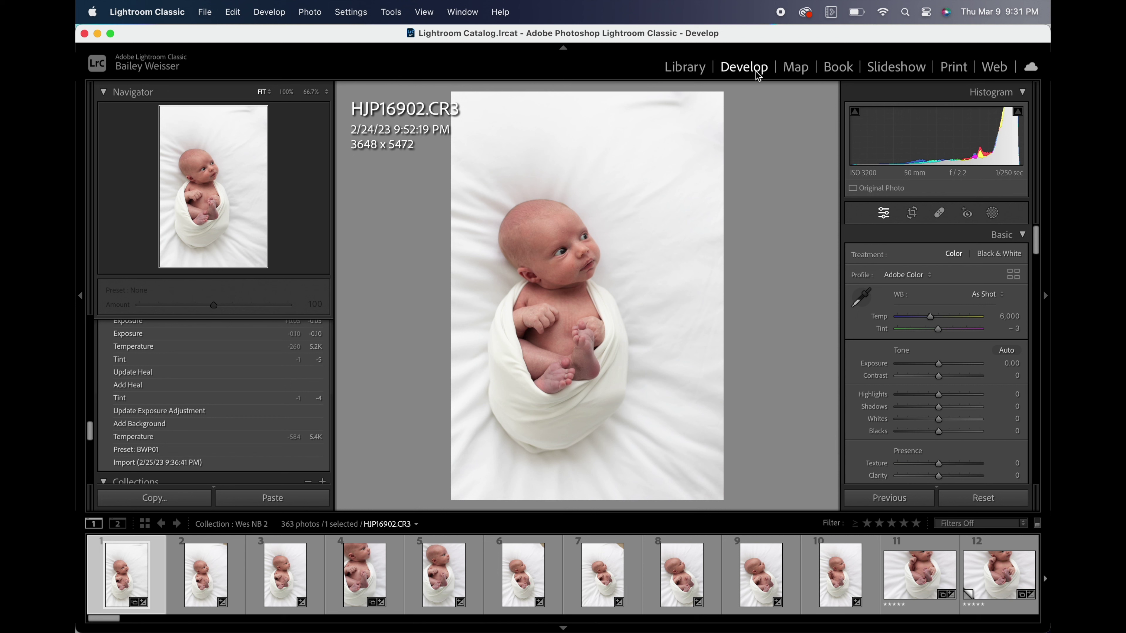
pyautogui.scroll(5, 293, 468)
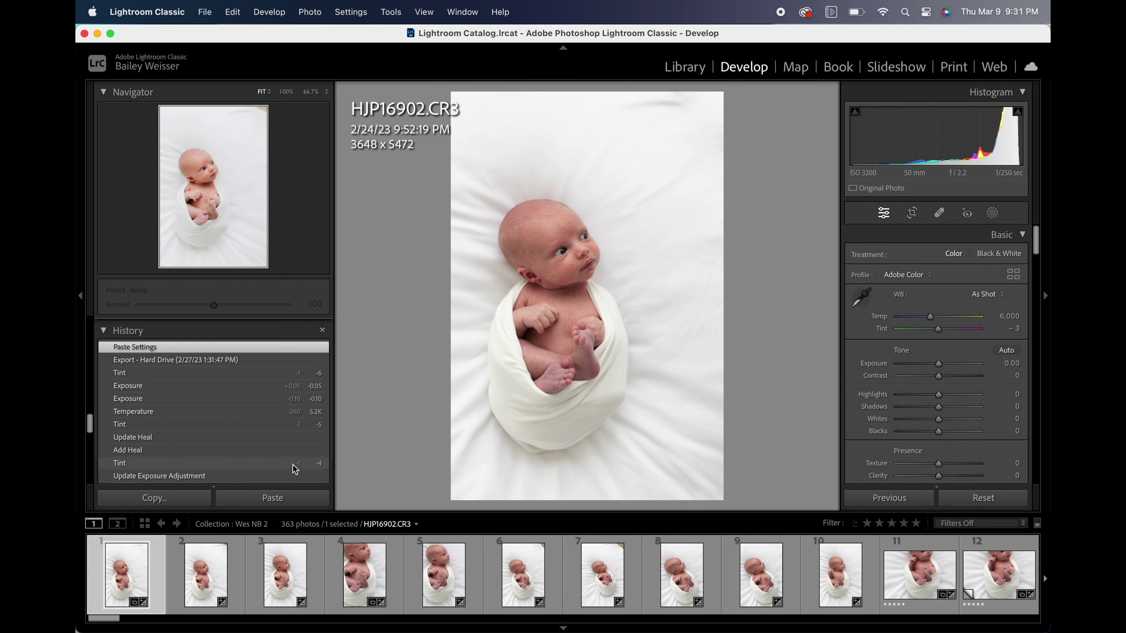
pyautogui.scroll(-5, 295, 469)
pyautogui.scroll(5, 295, 469)
pyautogui.scroll(-4, 295, 469)
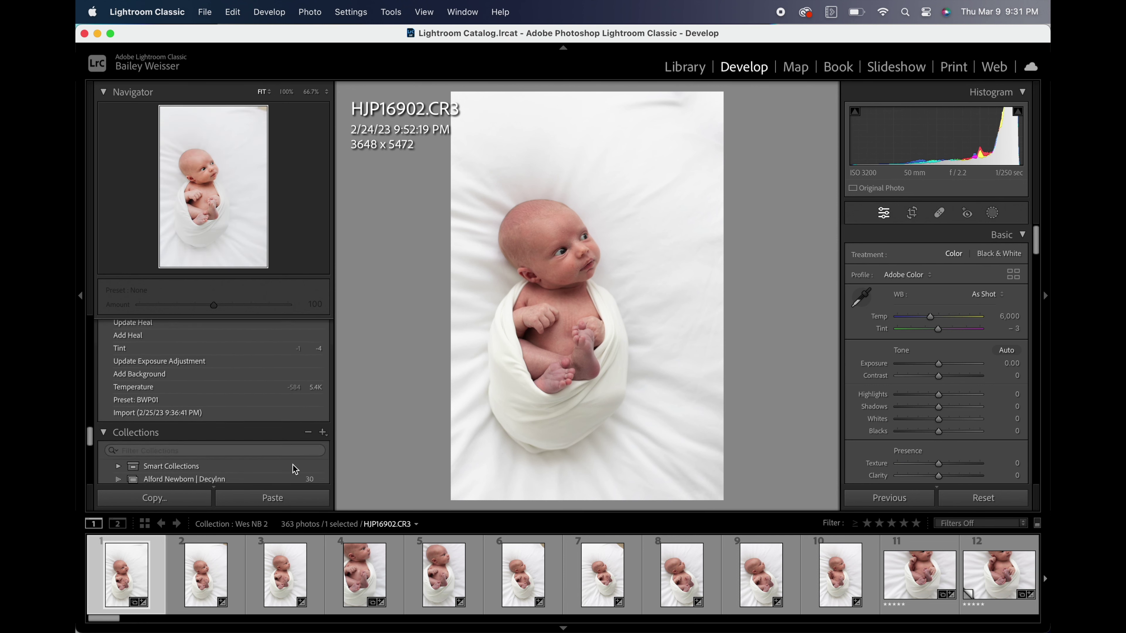
pyautogui.scroll(-2, 295, 469)
pyautogui.scroll(10, 192, 385)
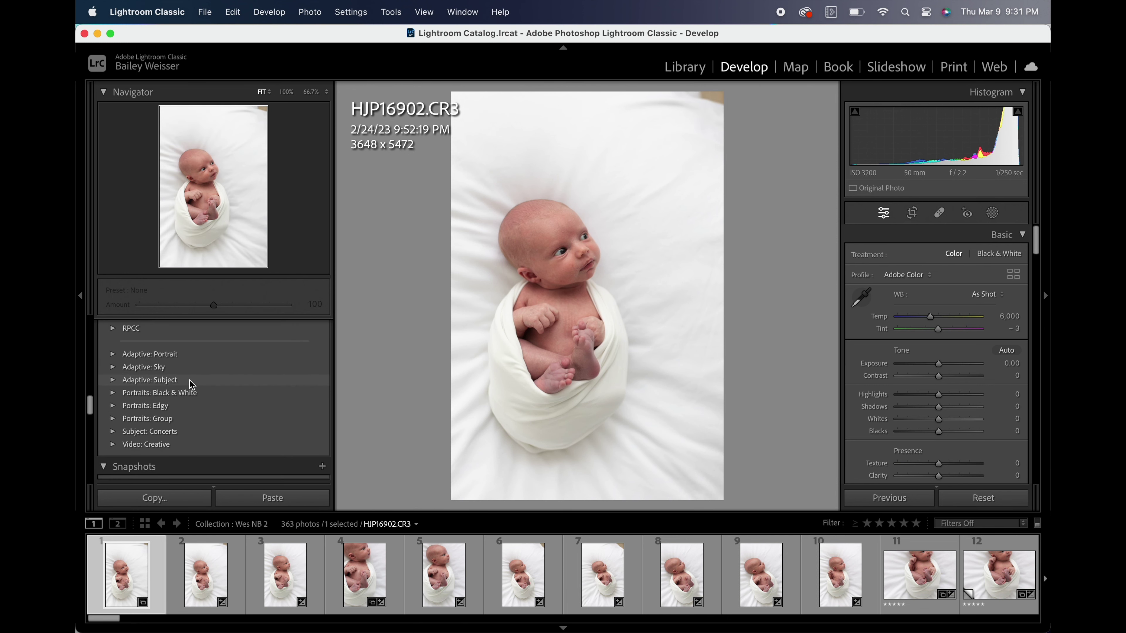
pyautogui.scroll(5, 192, 385)
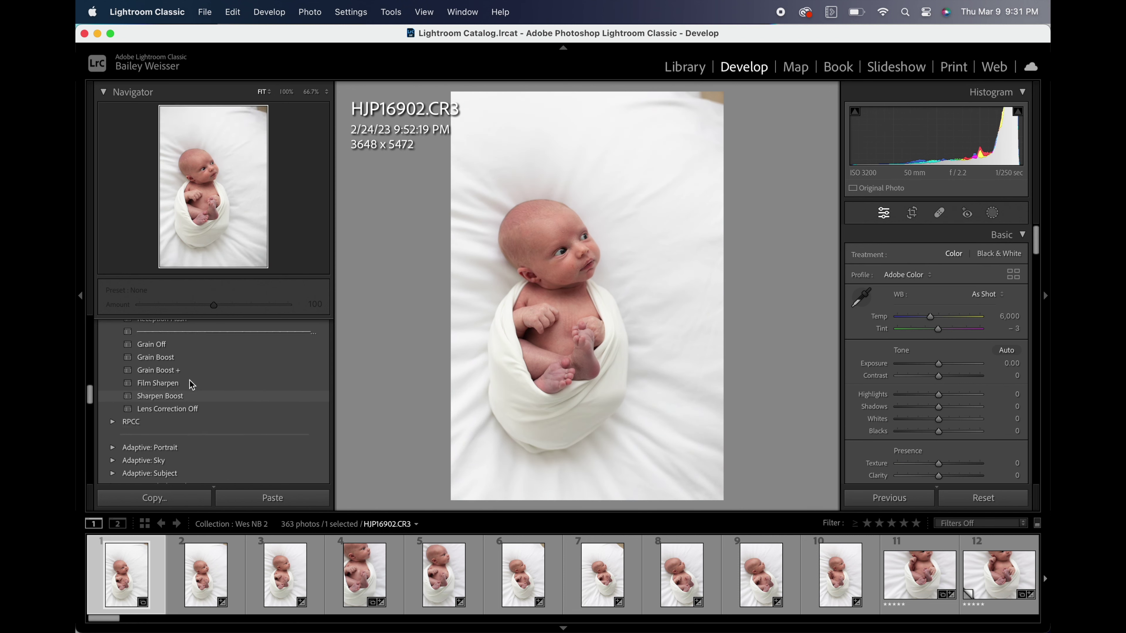
pyautogui.scroll(15, 192, 385)
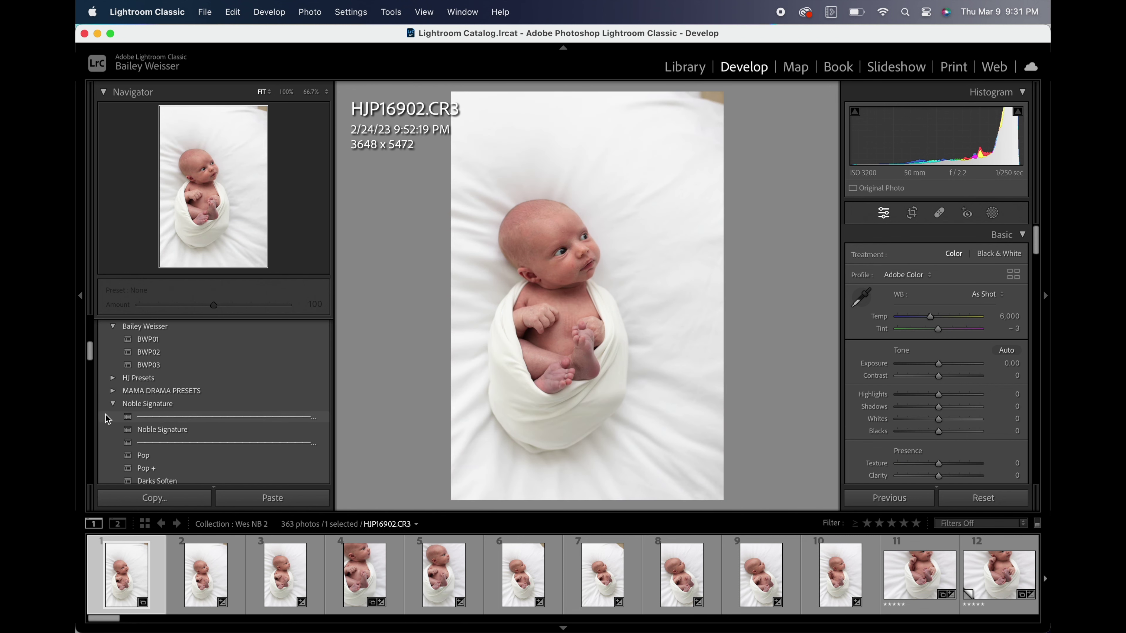
# Step: Apply the BWP01 preset and cool the white balance temperature to 5,337
pyautogui.click(113, 403)
pyautogui.scroll(3, 133, 414)
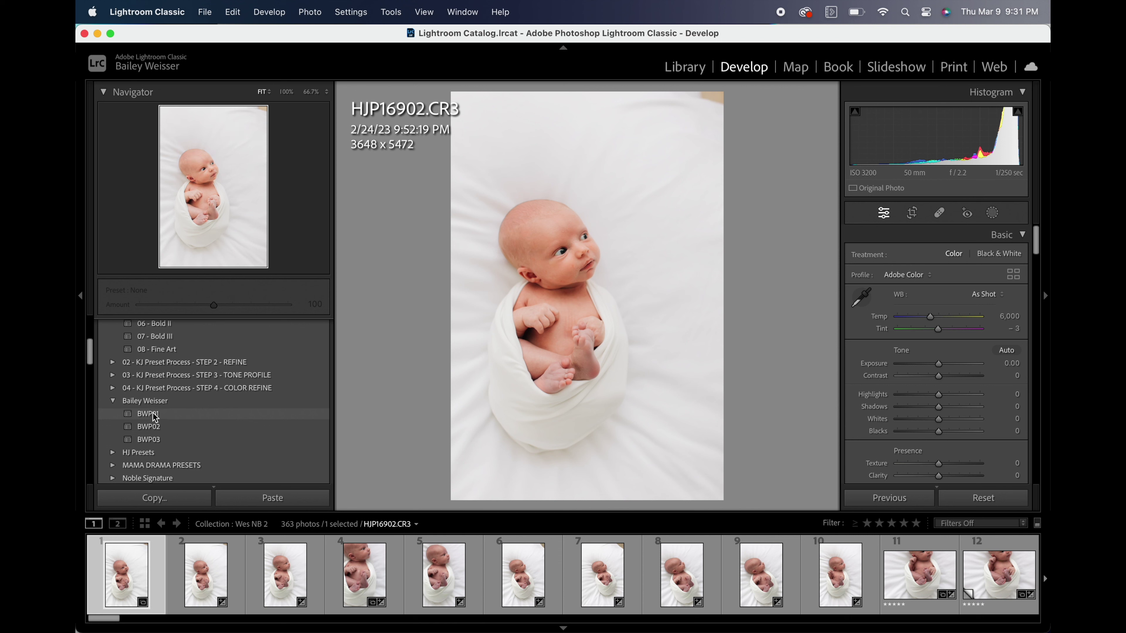
pyautogui.click(155, 415)
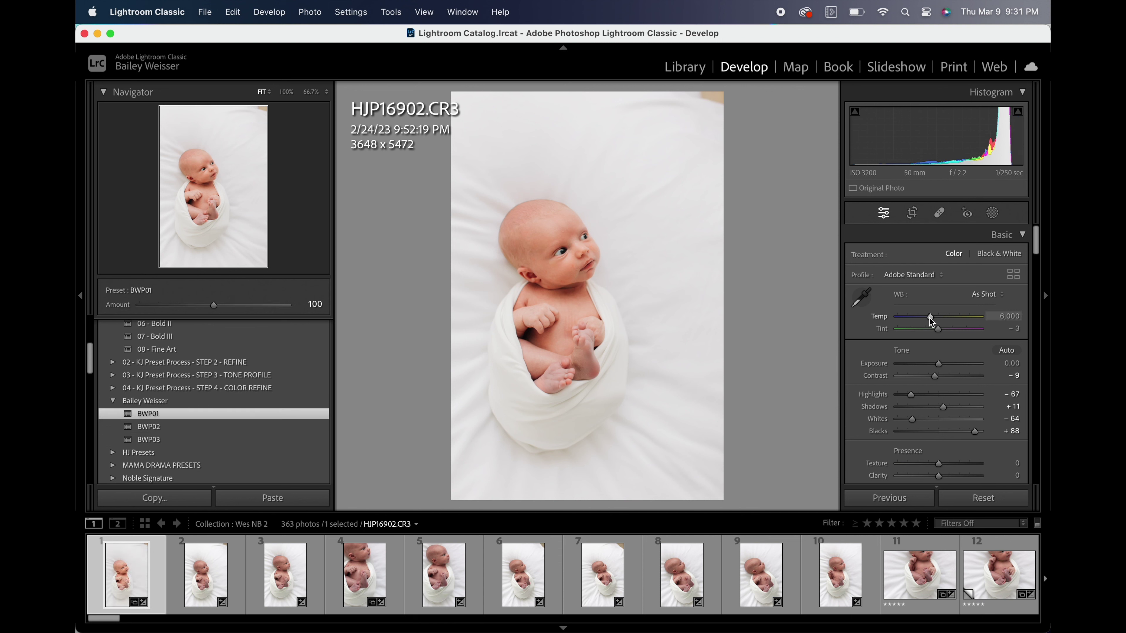
pyautogui.moveTo(930, 318); pyautogui.dragTo(925, 318)
# Step: Mask the background with the Eloise effect and raised Whites, then lower Highlights to -93
pyautogui.hotkey('shift', 'w')
pyautogui.click(821, 109)
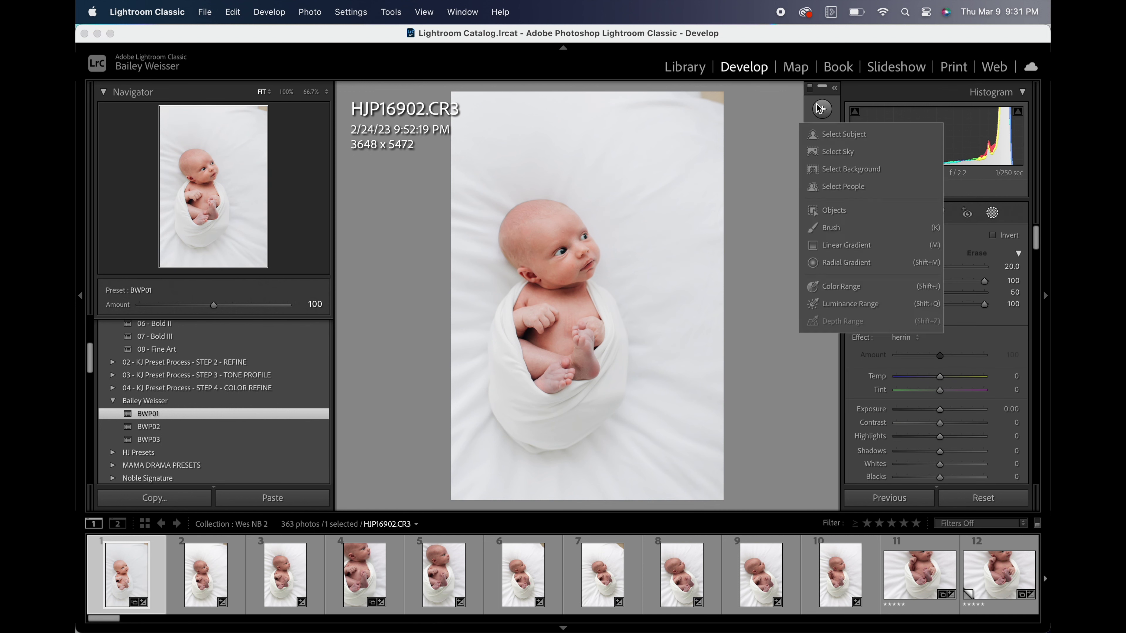
pyautogui.click(829, 168)
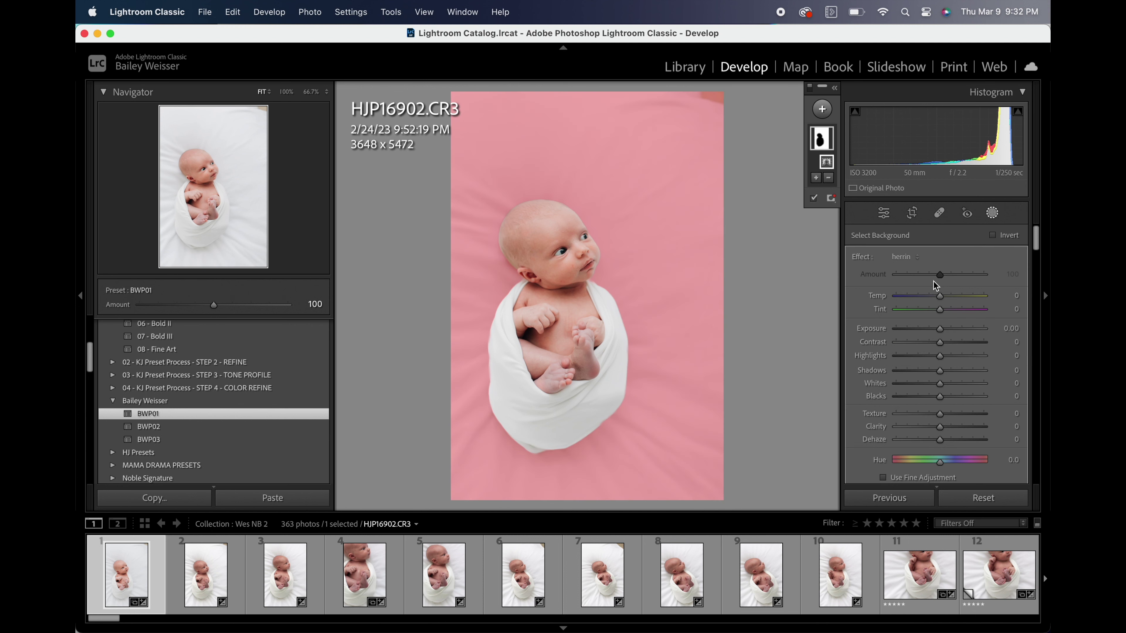
pyautogui.click(905, 257)
pyautogui.click(947, 340)
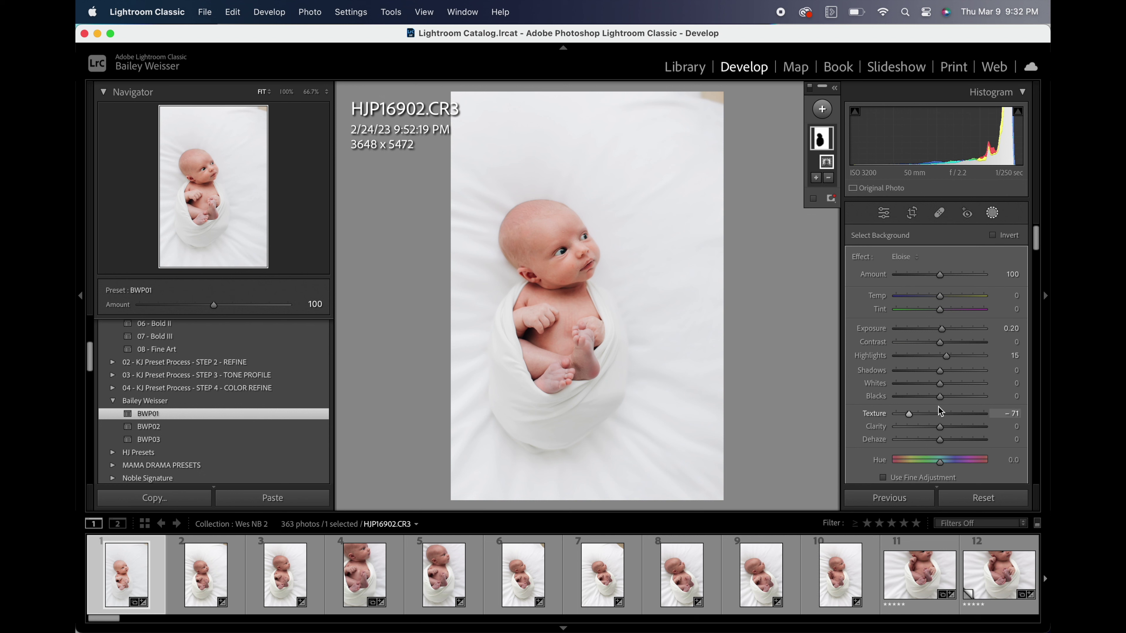
pyautogui.moveTo(940, 384); pyautogui.dragTo(945, 391)
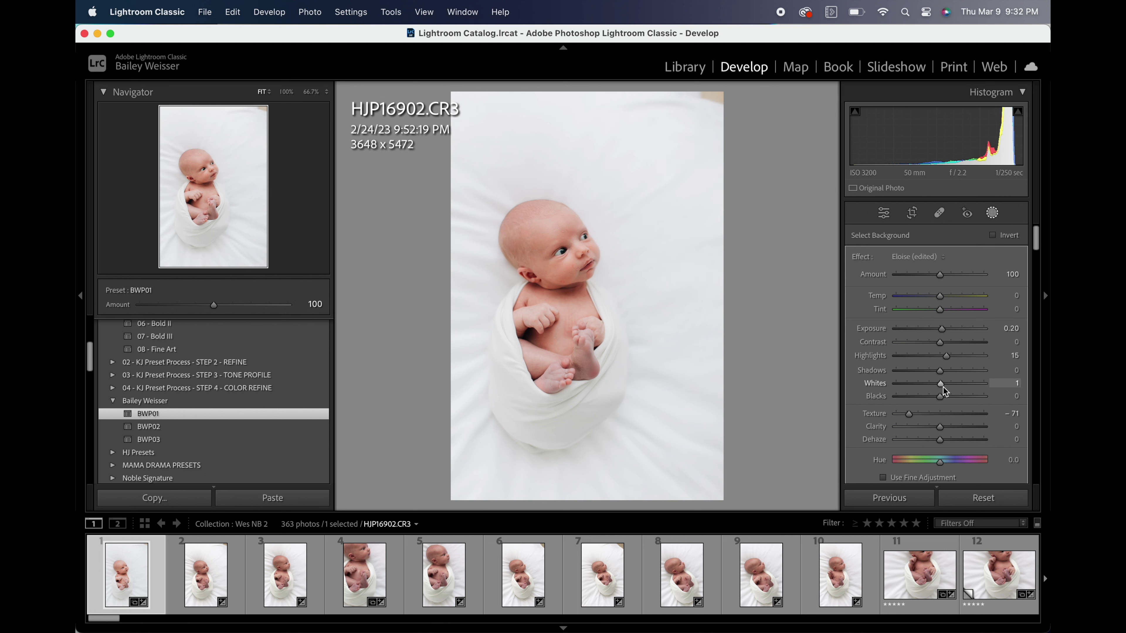
pyautogui.hotkey('shift', 'w')
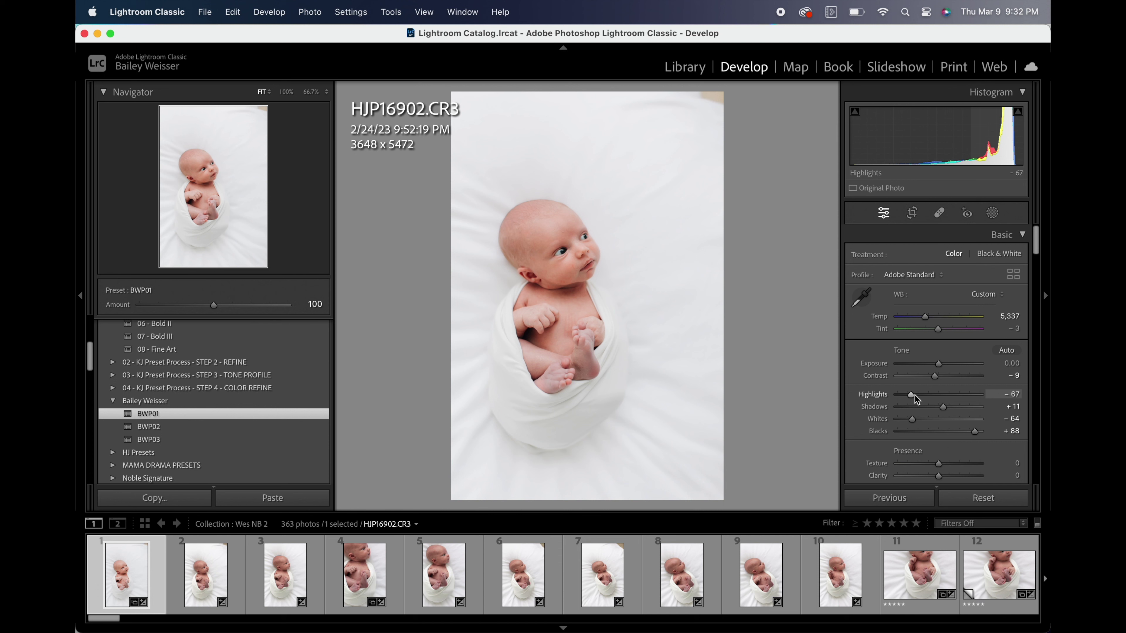
pyautogui.moveTo(917, 399); pyautogui.dragTo(906, 400)
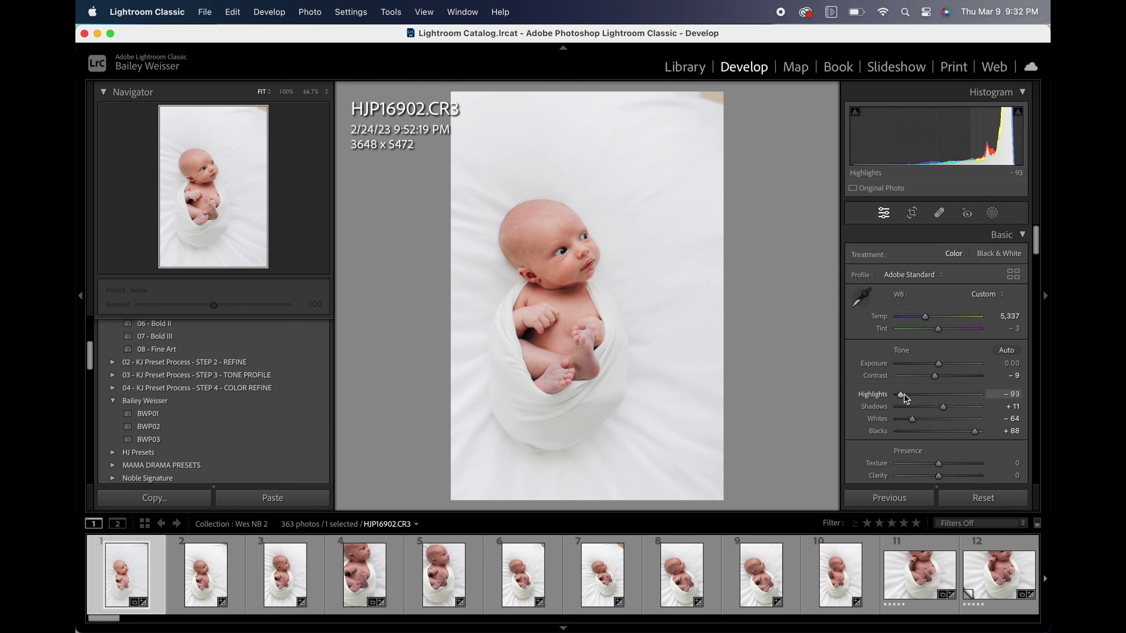
# Step: Select the run of 90 newborn photos and open Sync settings with Masking checked
pyautogui.click(145, 523)
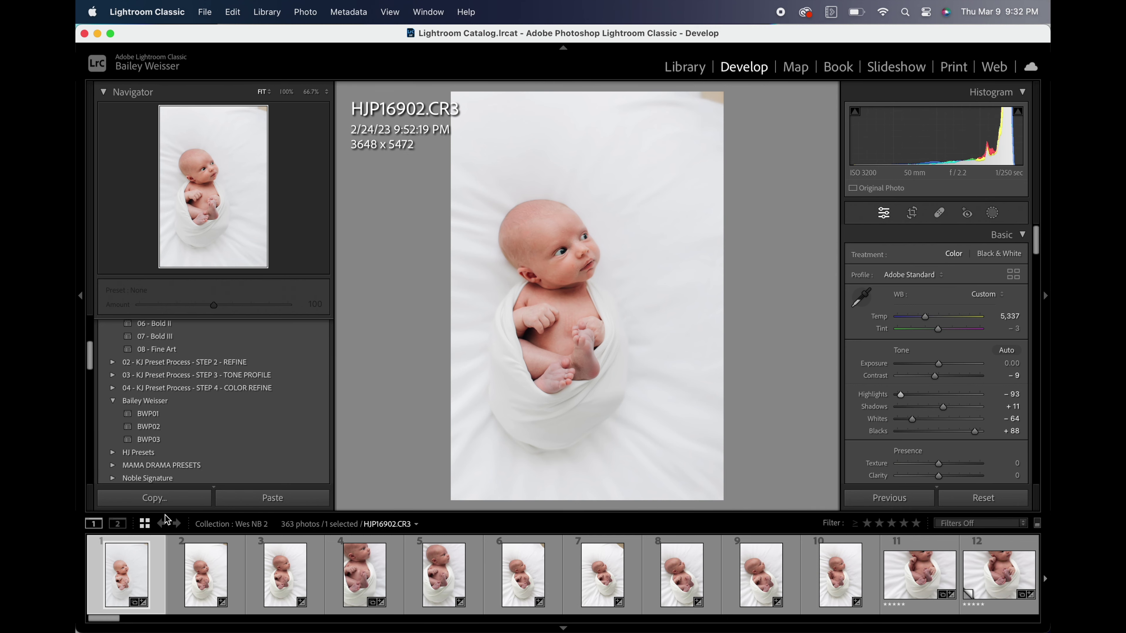
pyautogui.scroll(-3, 677, 354)
pyautogui.scroll(-5, 678, 354)
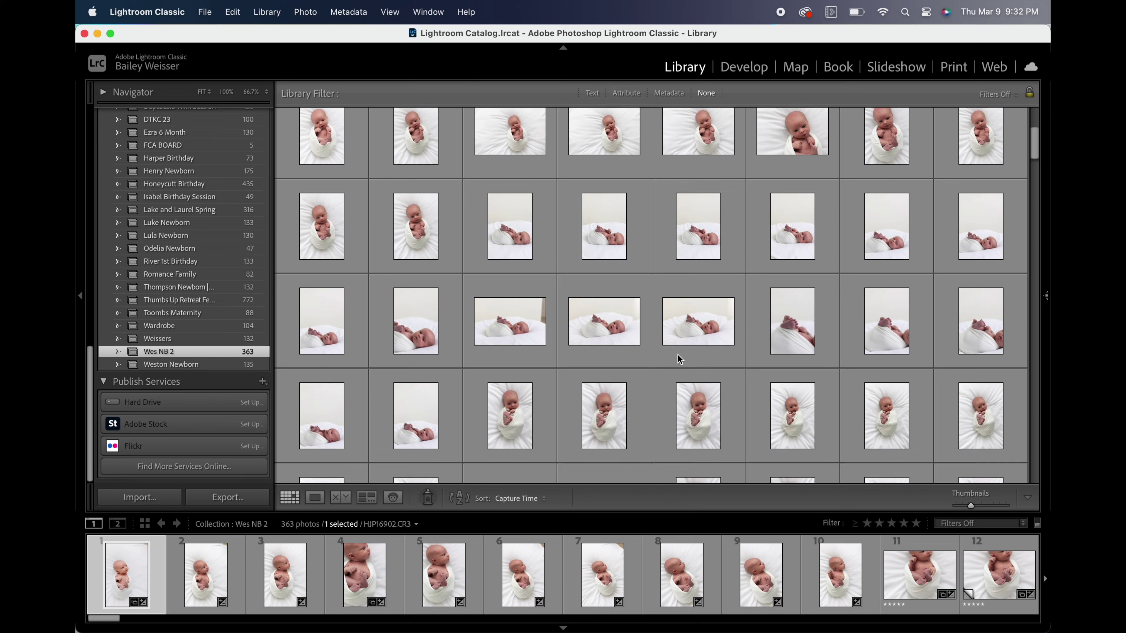
pyautogui.scroll(-5, 677, 354)
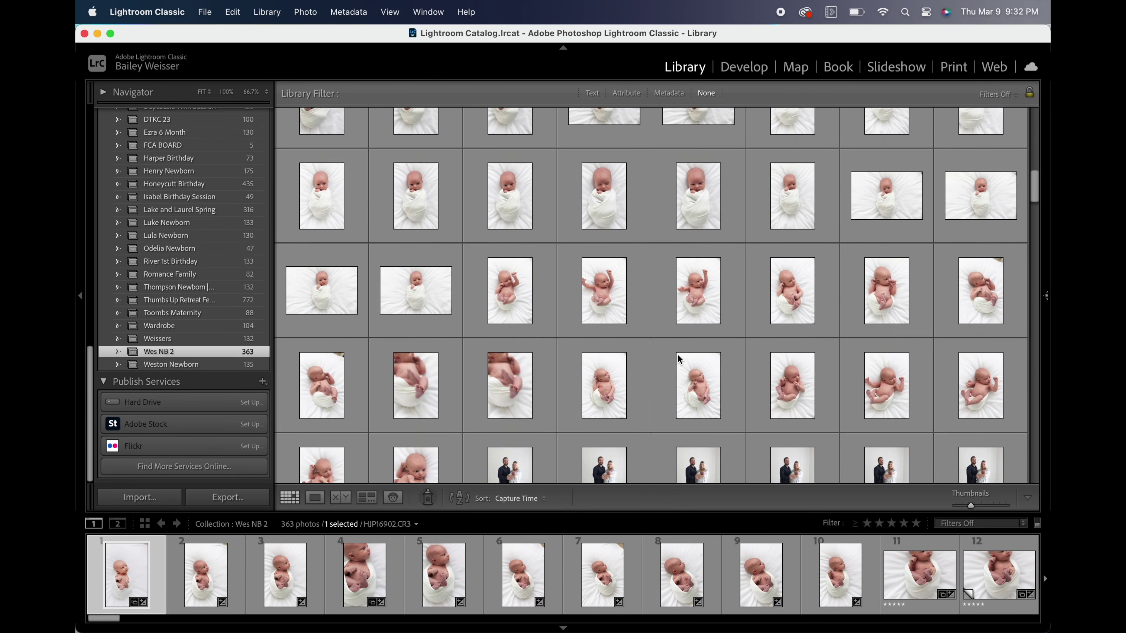
pyautogui.scroll(2, 677, 355)
pyautogui.keyDown('shift'); pyautogui.click(426, 415); pyautogui.keyUp('shift')
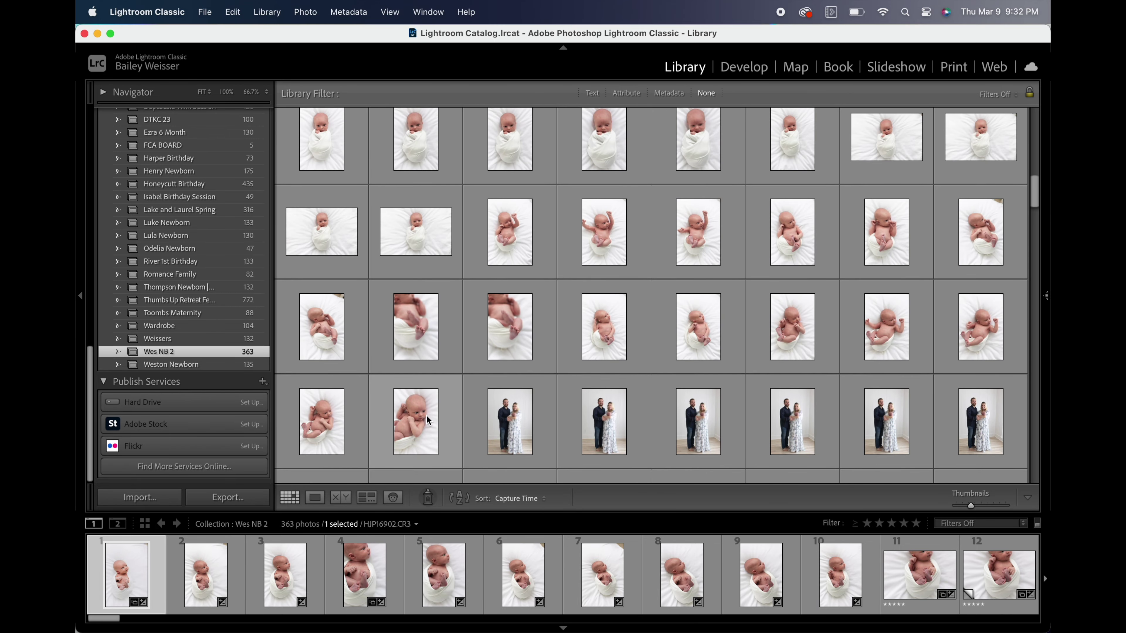
pyautogui.scroll(10, 470, 259)
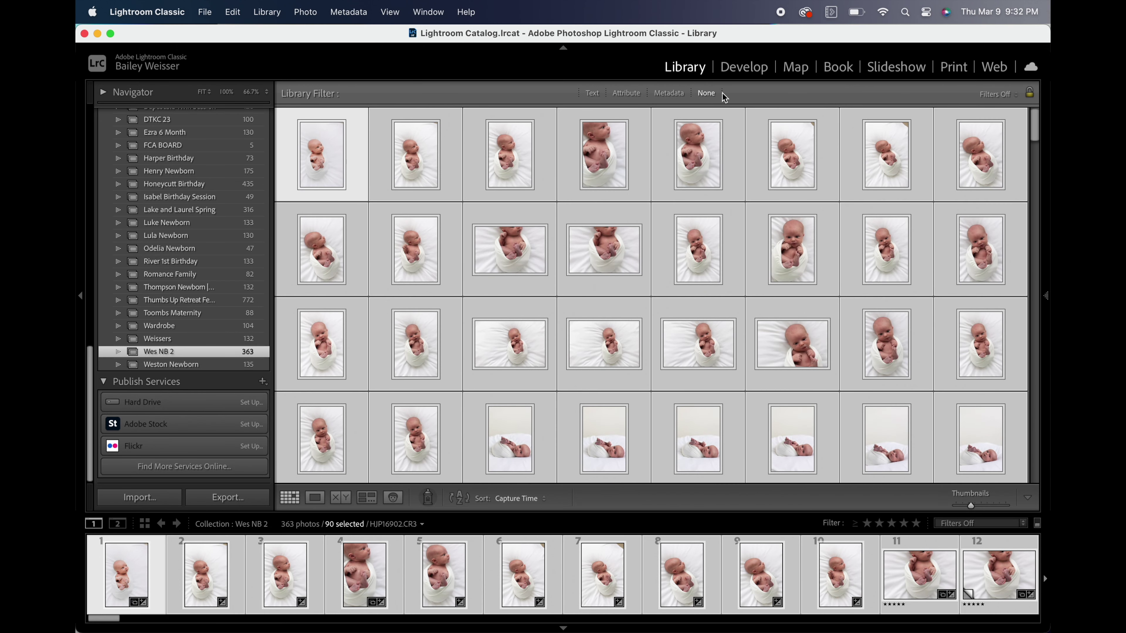
pyautogui.click(736, 69)
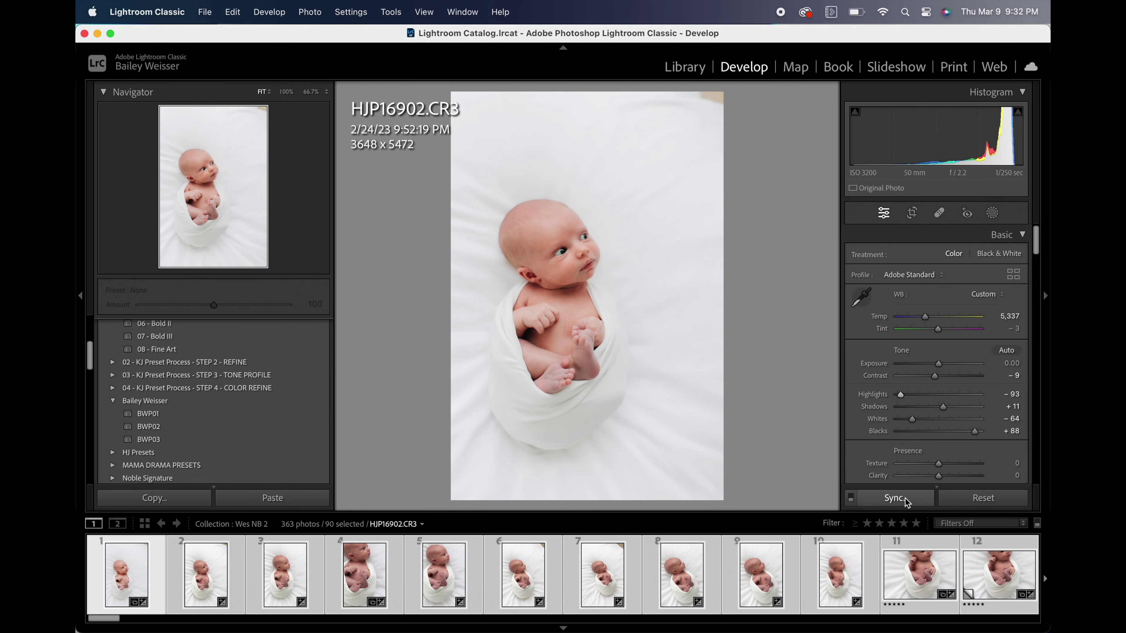
pyautogui.click(893, 498)
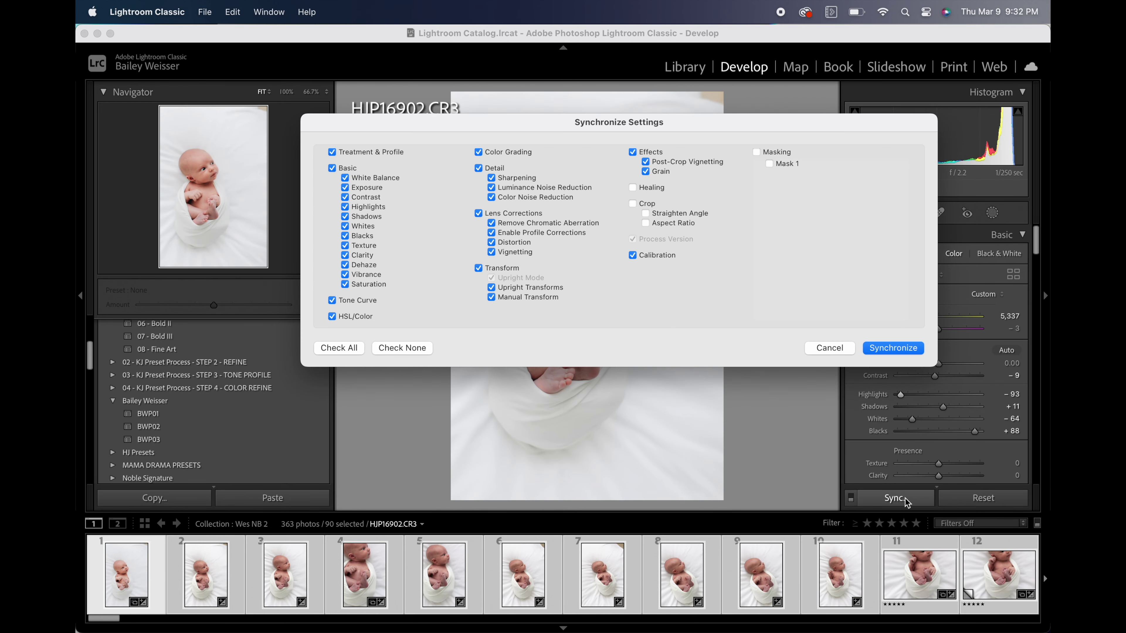
pyautogui.click(783, 152)
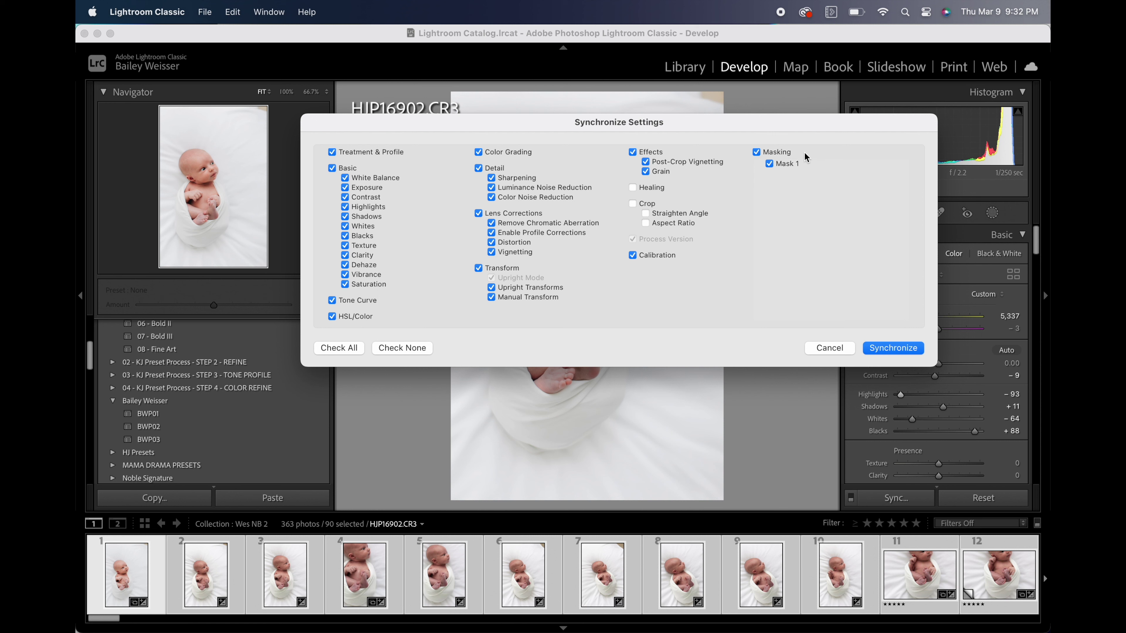
# Step: Synchronize the first photo's edits to all 90 photos, then select a single photo
pyautogui.click(896, 350)
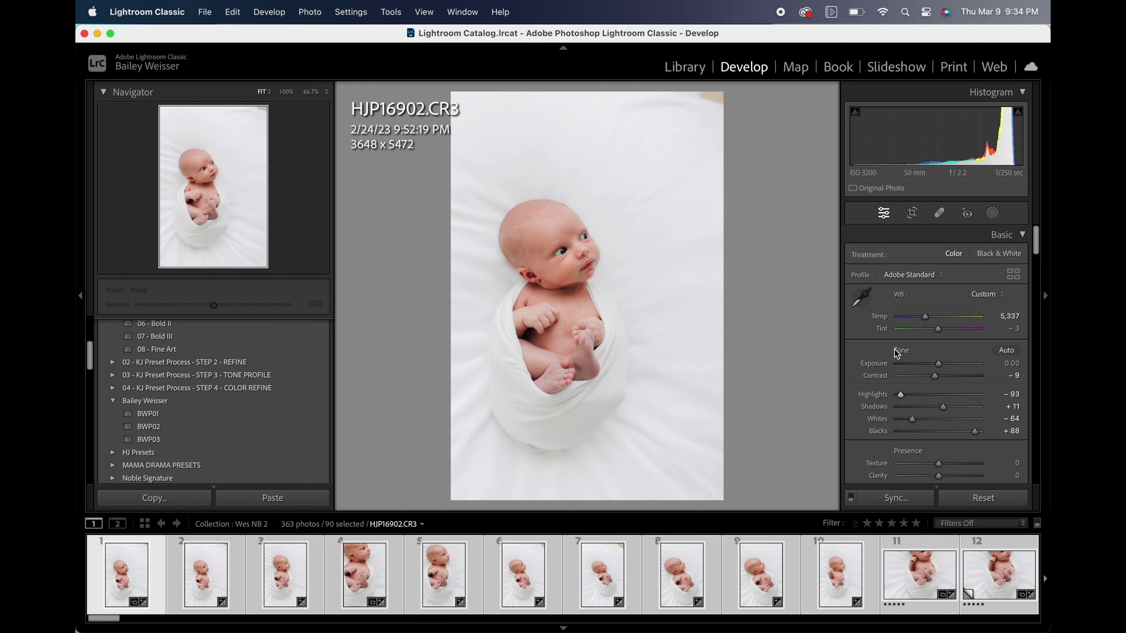
pyautogui.click(144, 589)
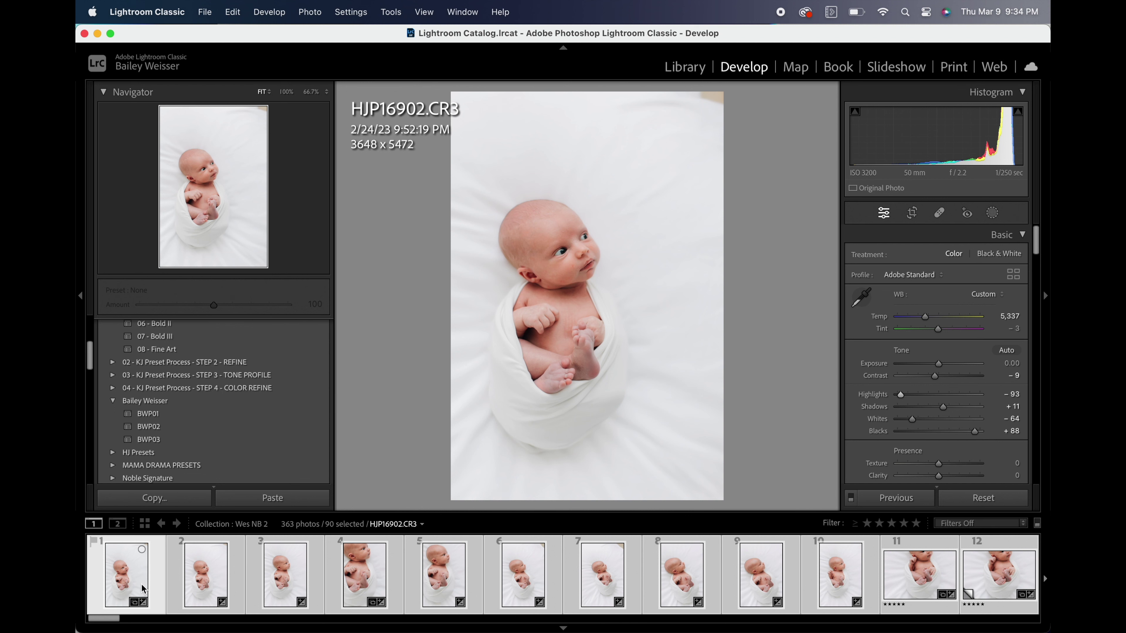
# Step: Compare the first three photos in Survey view and remove two of them
pyautogui.keyDown('shift'); pyautogui.click(296, 573); pyautogui.keyUp('shift')
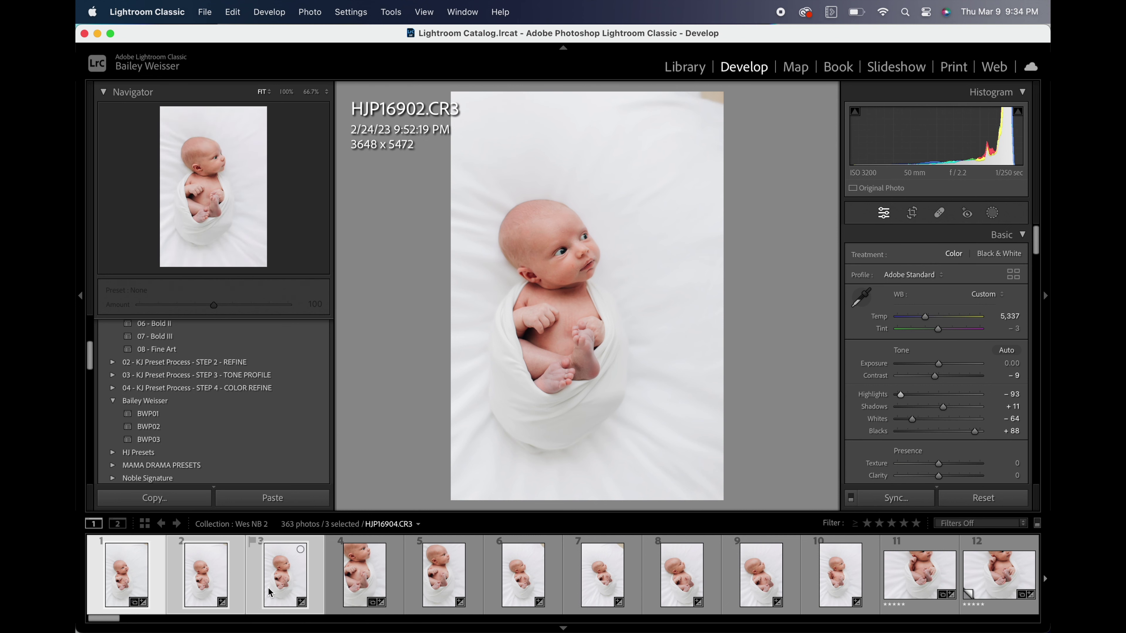
pyautogui.press('n')
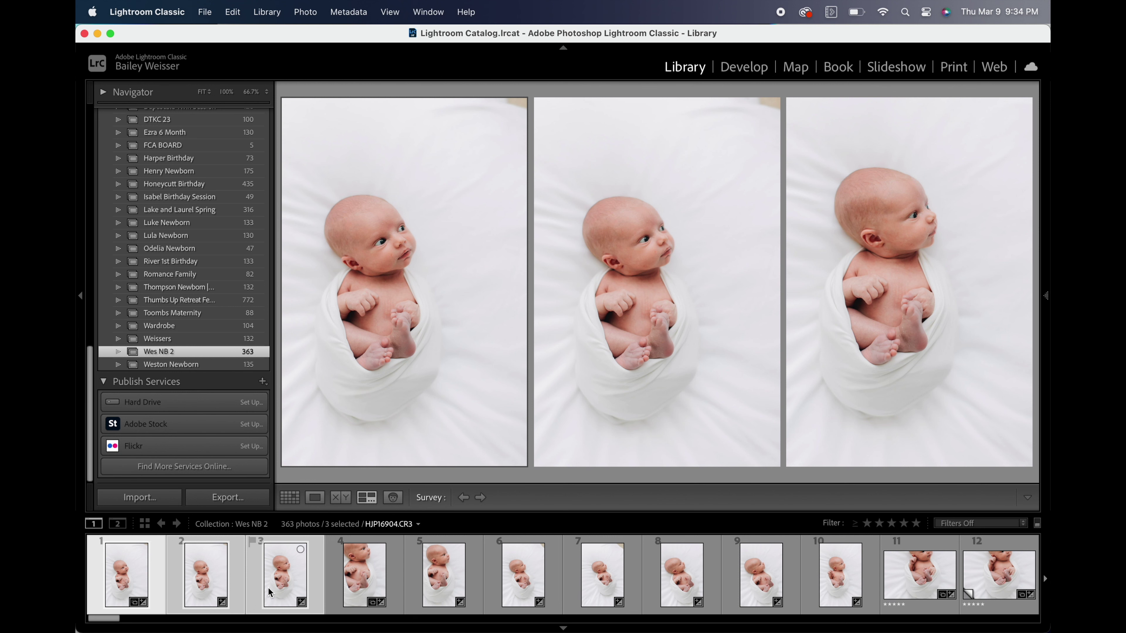
pyautogui.click(833, 364)
pyautogui.press('BackSpace')
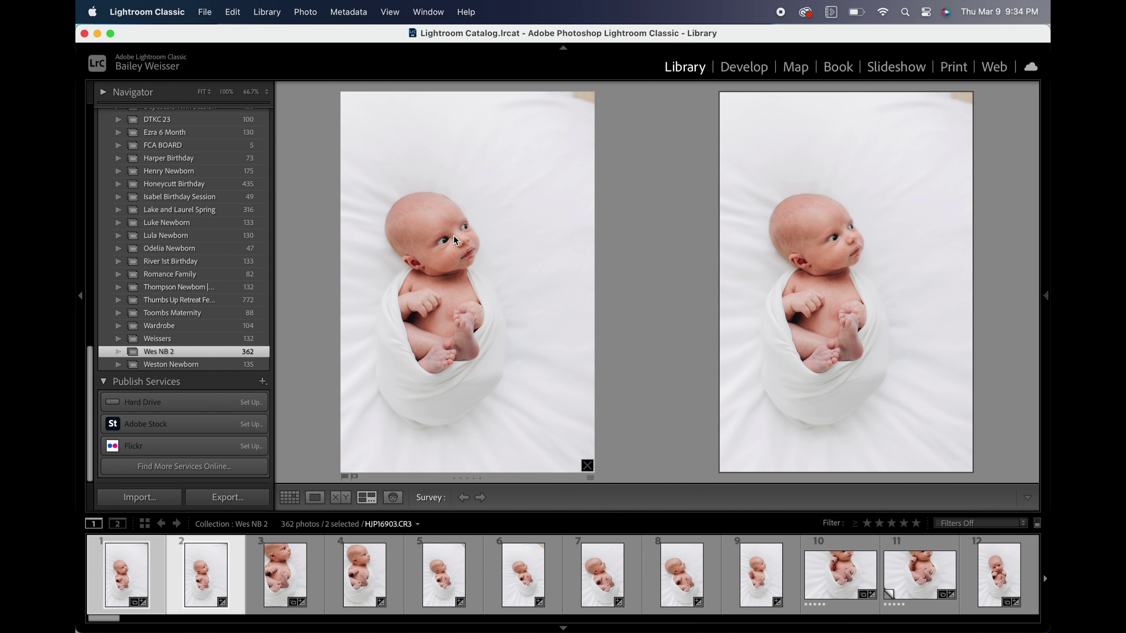
pyautogui.click(828, 283)
pyautogui.press('BackSpace')
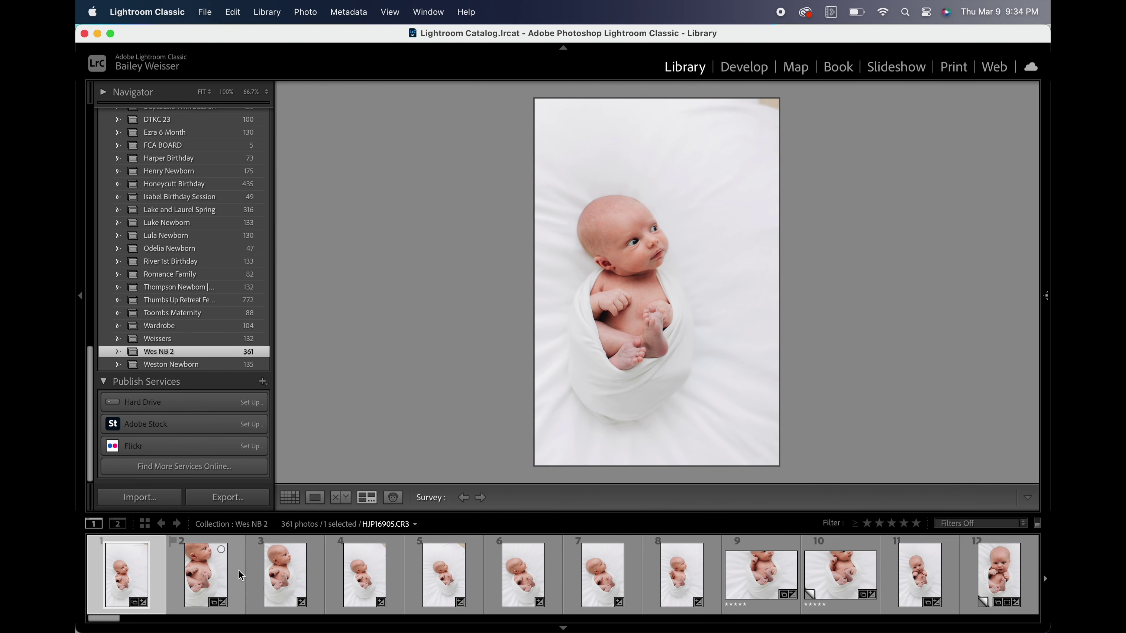
# Step: Compare the next pair of photos and remove the left one
pyautogui.click(239, 574)
pyautogui.keyDown('super'); pyautogui.click(268, 579); pyautogui.keyUp('super')
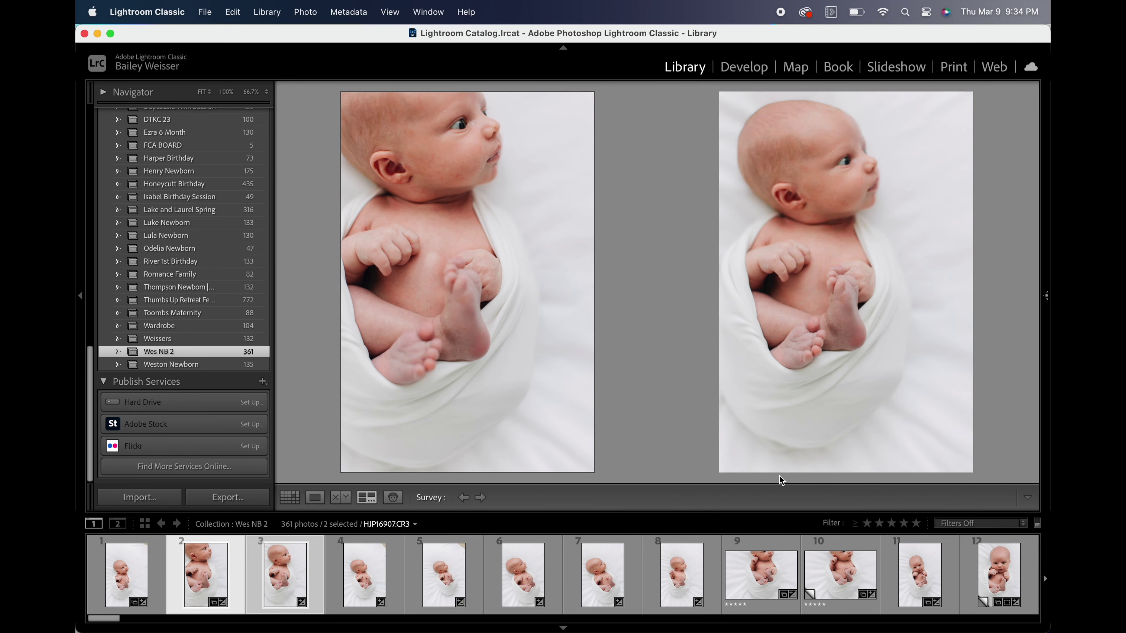
pyautogui.moveTo(821, 462)
pyautogui.press('Delete')
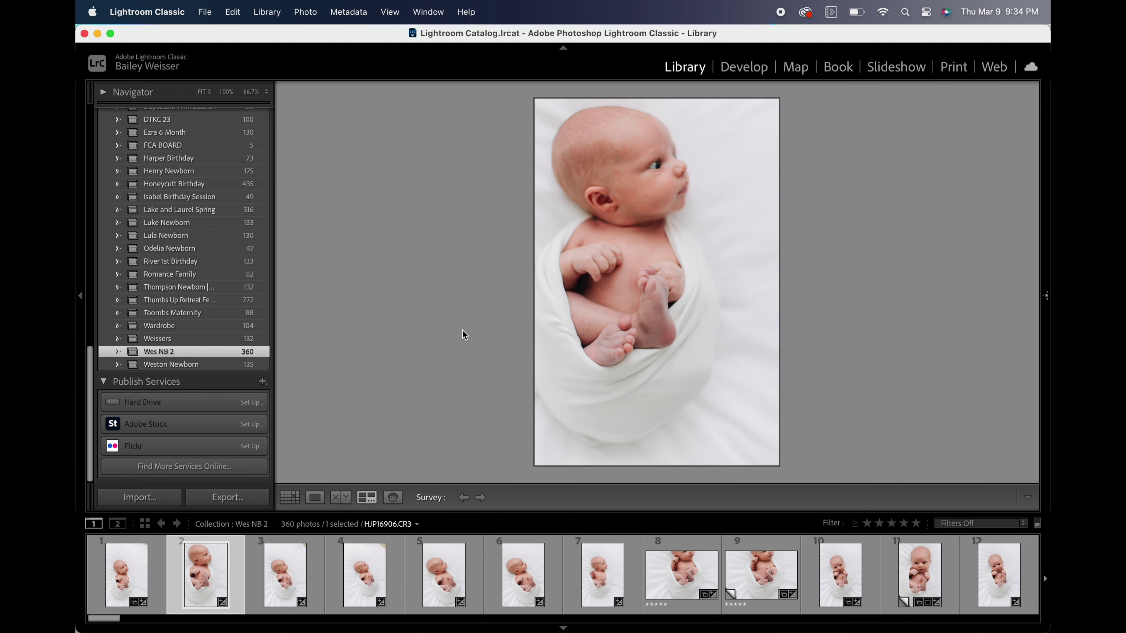
# Step: Compare photos three through six and remove the fourth and first
pyautogui.click(313, 537)
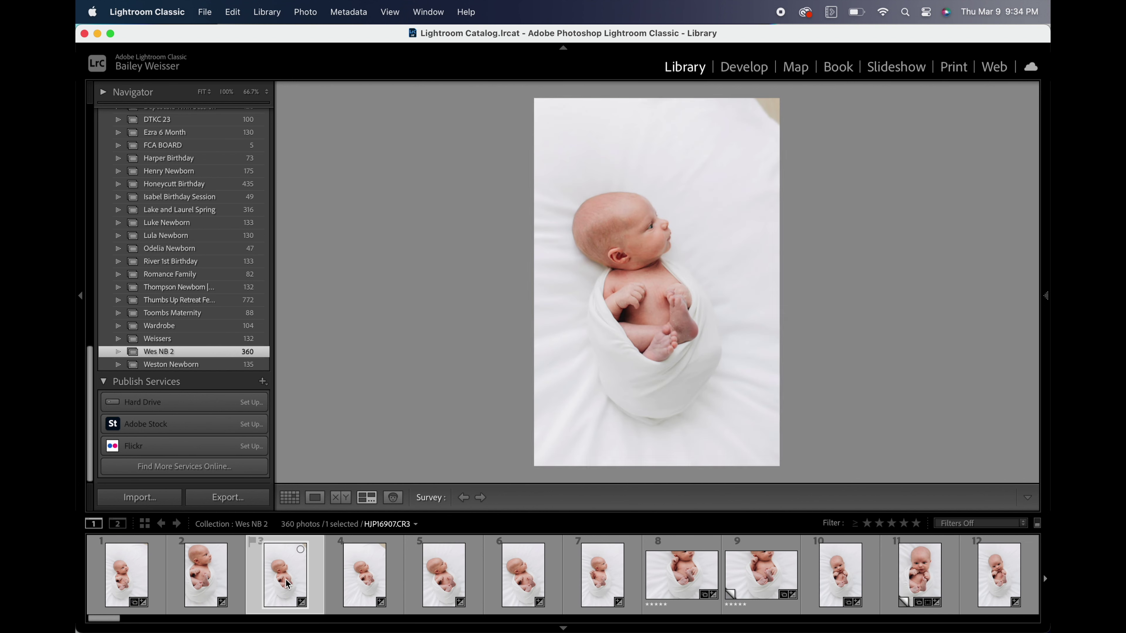
pyautogui.keyDown('shift'); pyautogui.click(536, 588); pyautogui.keyUp('shift')
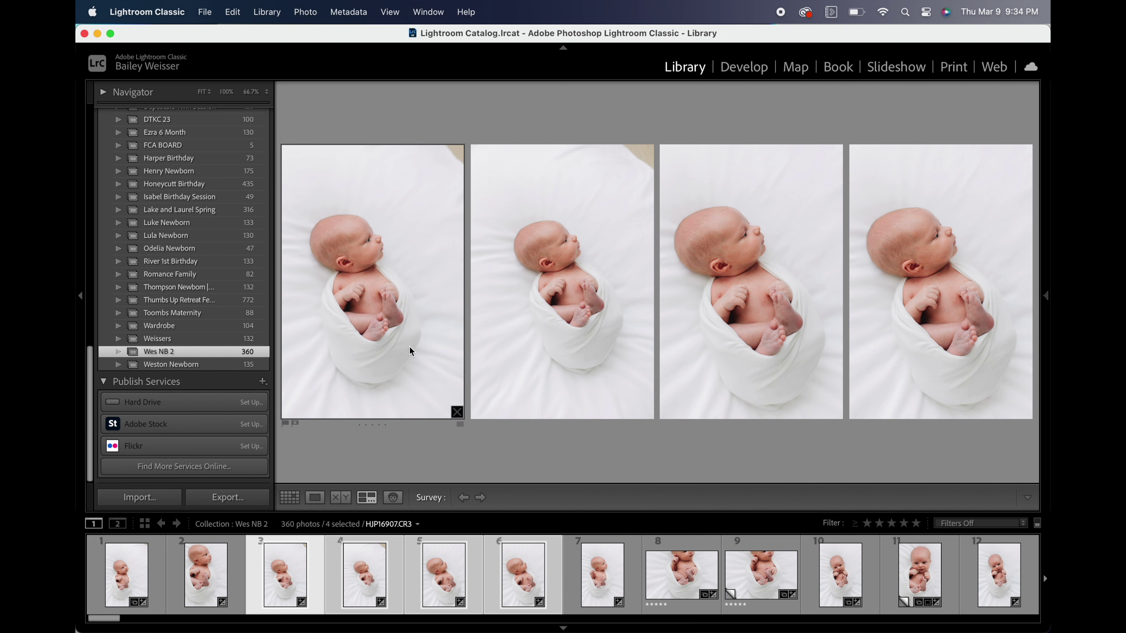
pyautogui.click(876, 318)
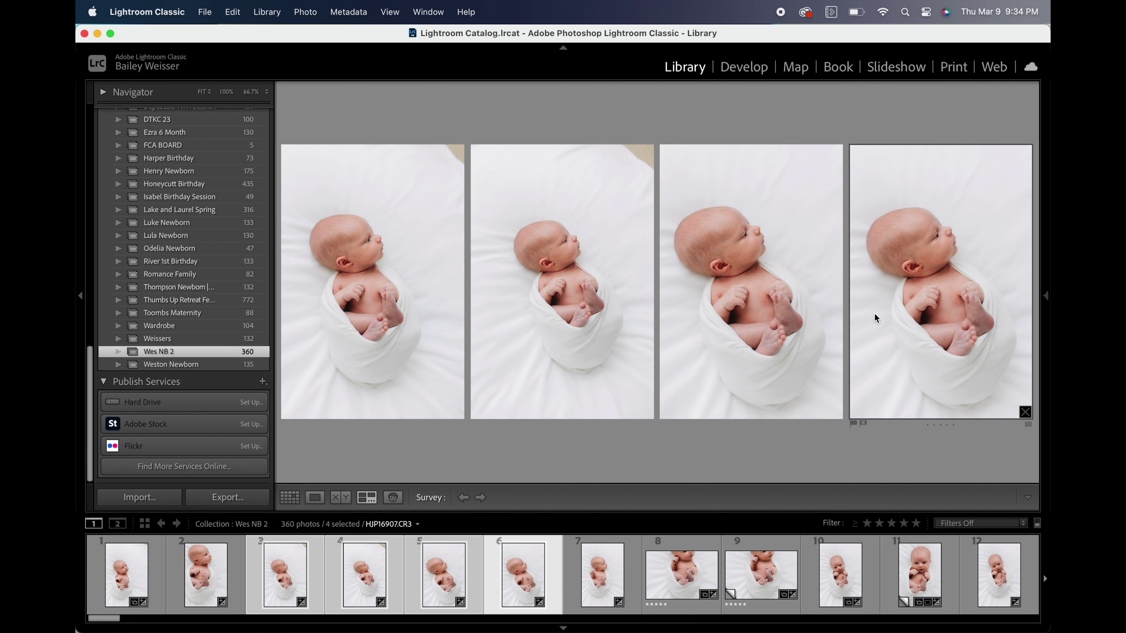
pyautogui.press('Delete')
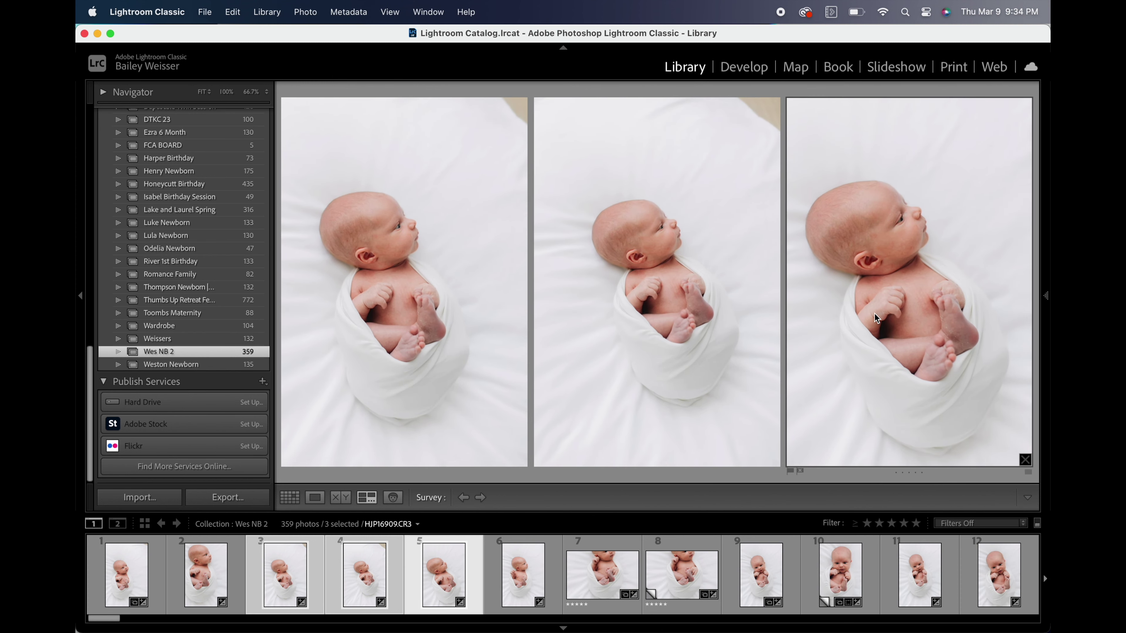
pyautogui.click(441, 277)
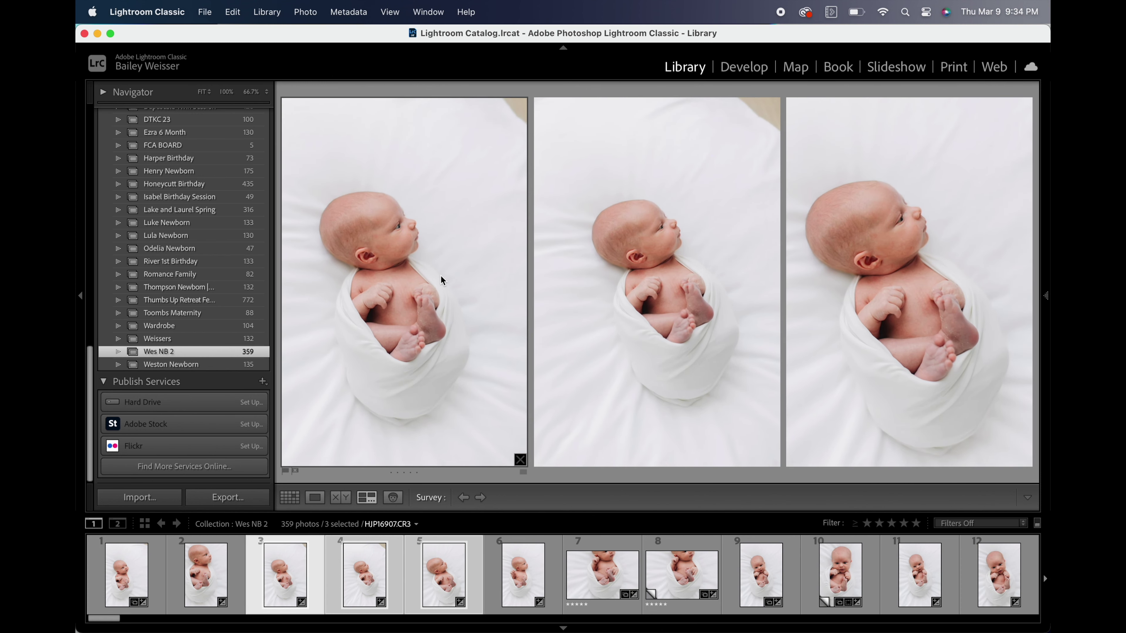
pyautogui.press('Delete')
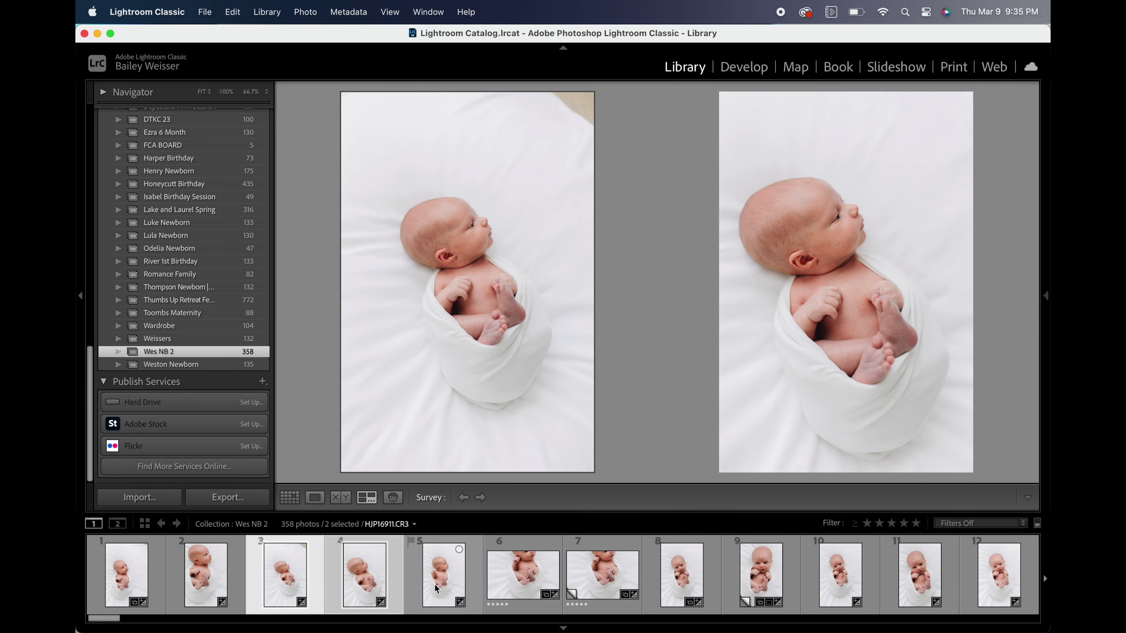
# Step: Review HJP16912 full size and delete its virtual copy
pyautogui.click(443, 577)
pyautogui.click(538, 588)
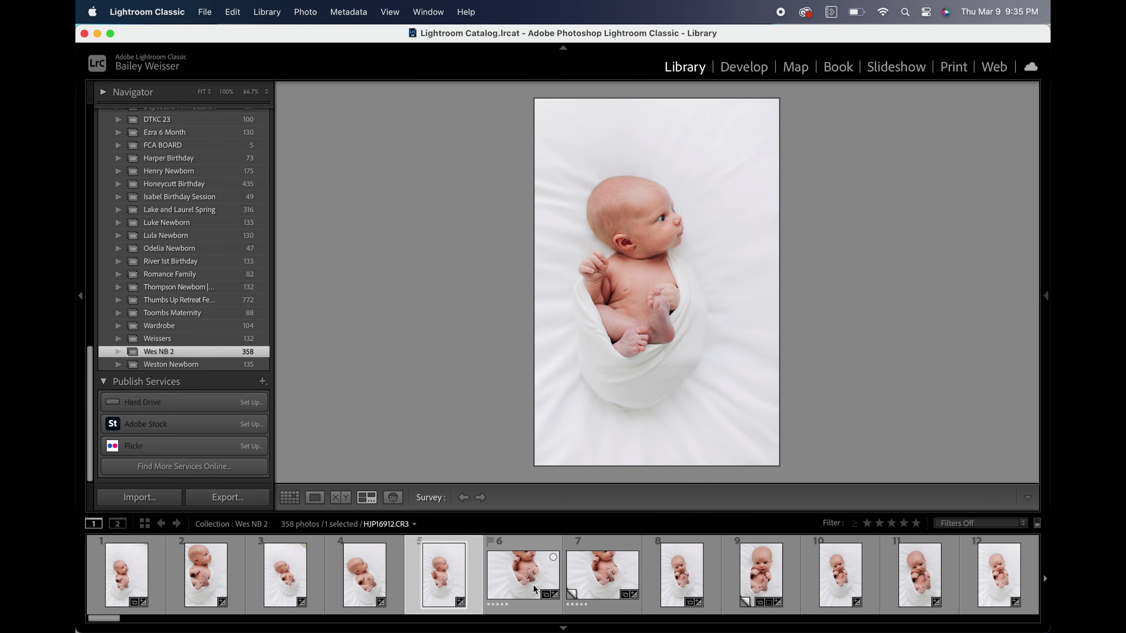
pyautogui.keyDown('super'); pyautogui.click(586, 588); pyautogui.keyUp('super')
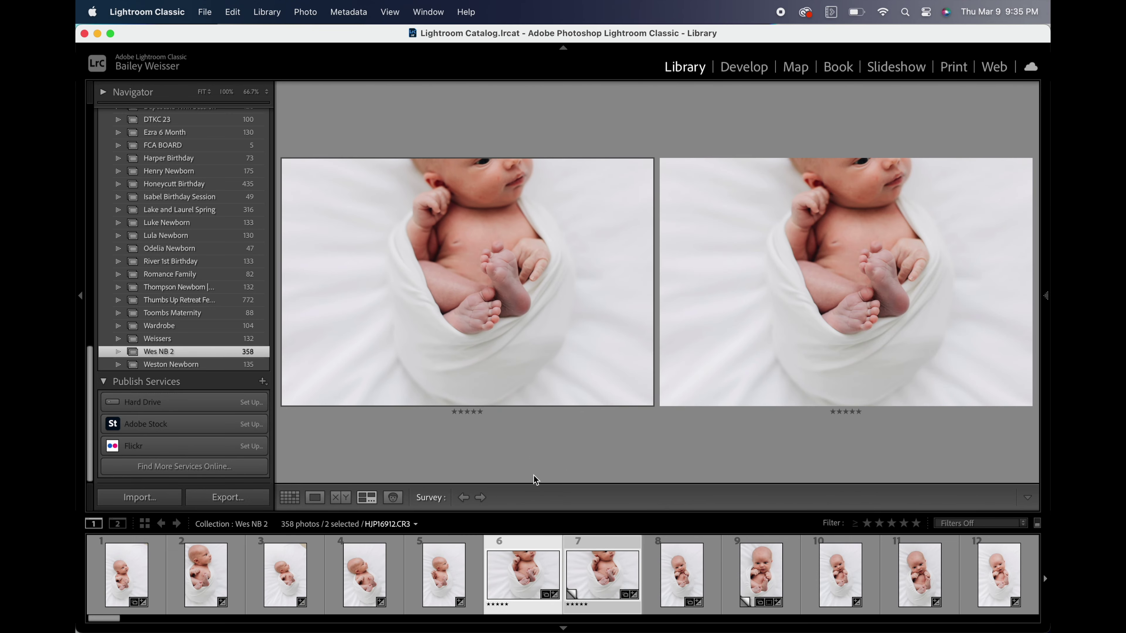
pyautogui.doubleClick(492, 325)
pyautogui.press('Right')
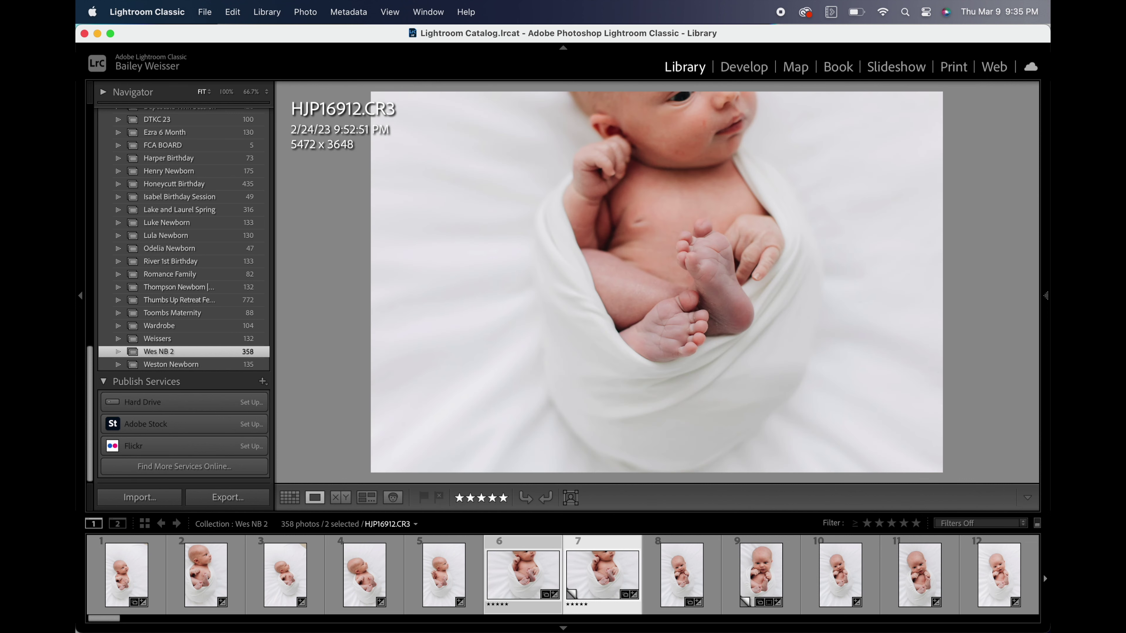
pyautogui.press('Left')
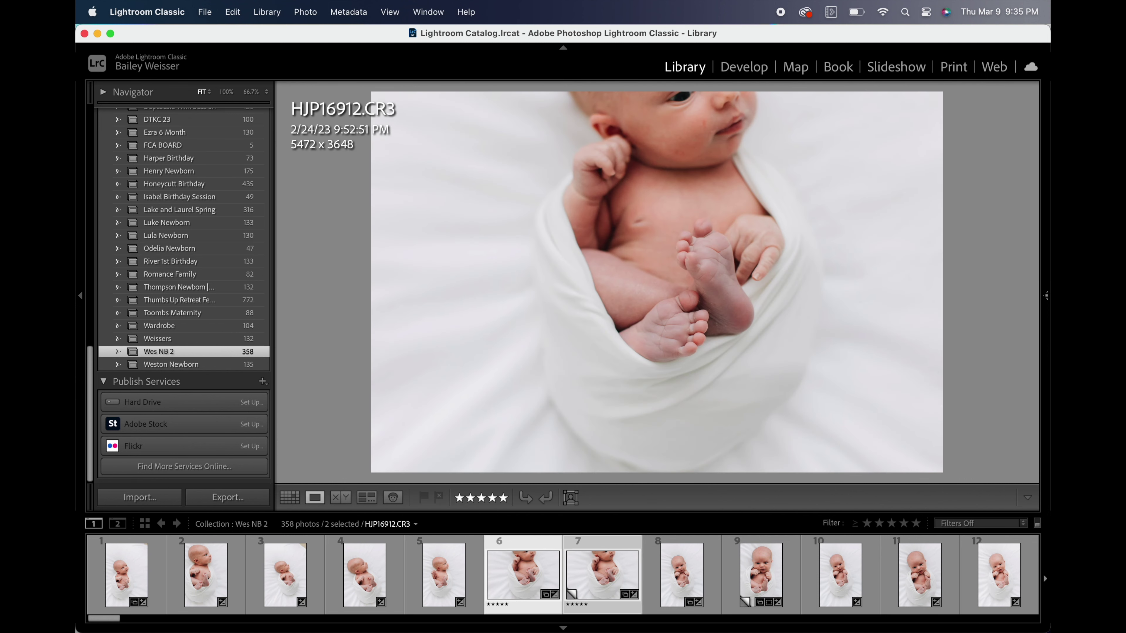
pyautogui.press('Right')
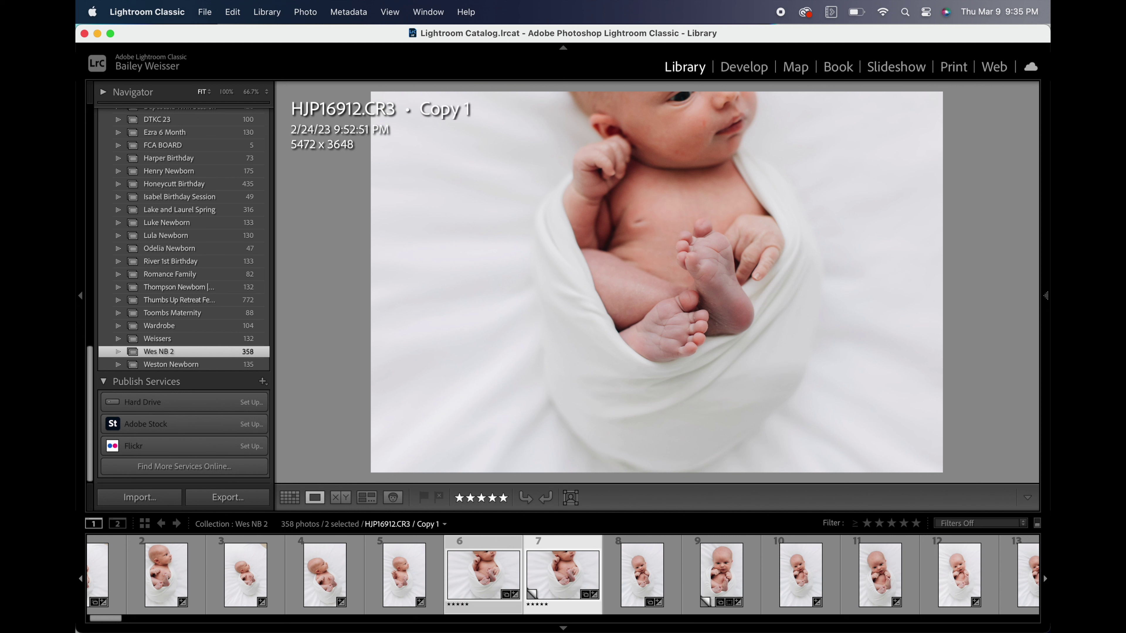
pyautogui.press('Delete')
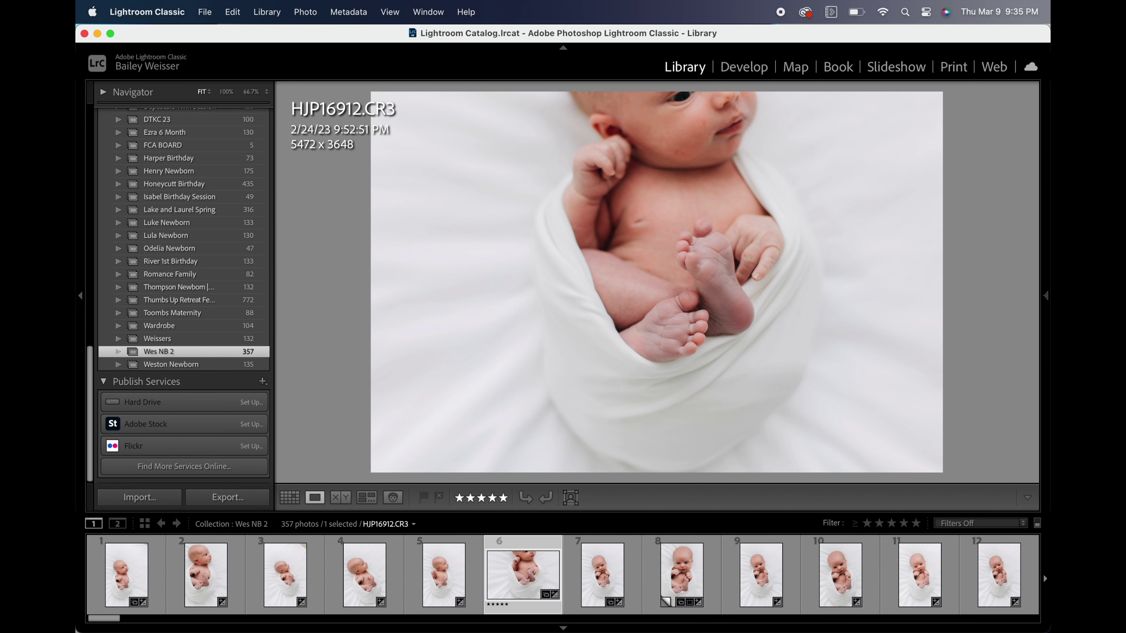
# Step: Delete the virtual copy of HJP16913
pyautogui.press('Right')
pyautogui.press('Right')
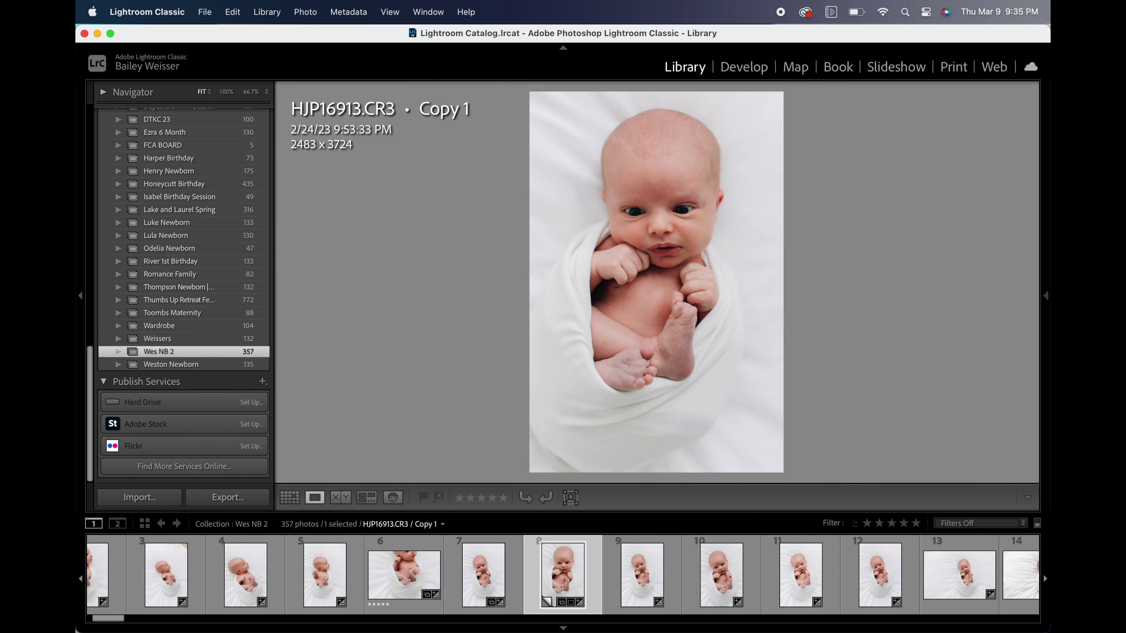
pyautogui.press('Right')
pyautogui.press('Left')
pyautogui.press('Delete')
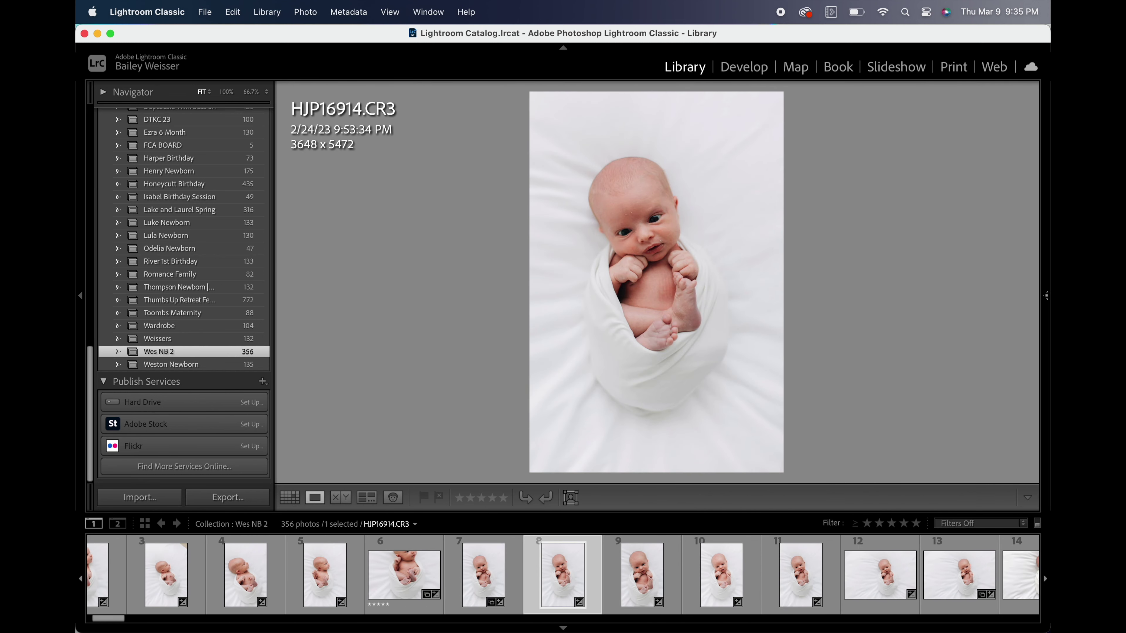
pyautogui.press('Right')
pyautogui.press('Left')
pyautogui.press('Left')
# Step: Compare HJP16913 with HJP16914, then photo 12 with its neighbor, removing each reject
pyautogui.keyDown('super'); pyautogui.click(641, 579); pyautogui.keyUp('super')
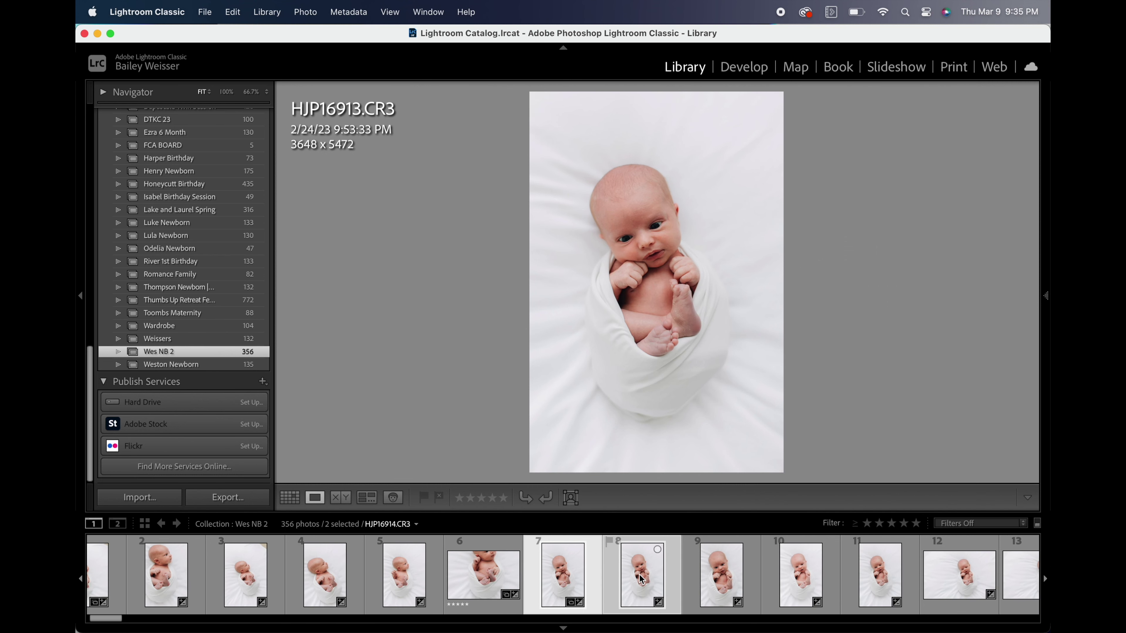
pyautogui.press('n')
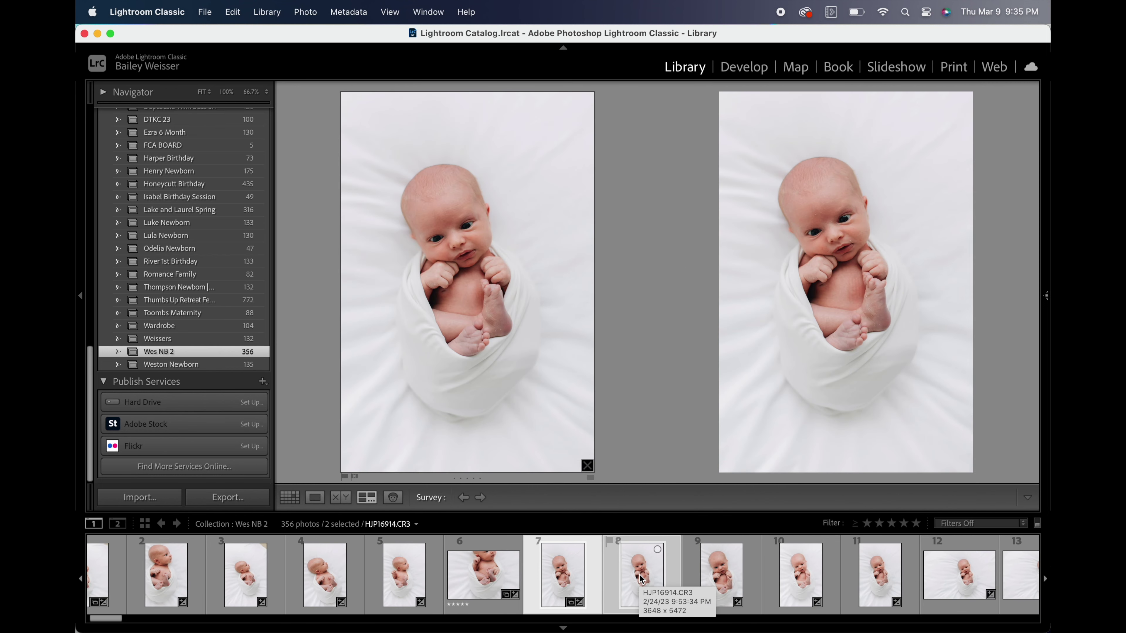
pyautogui.press('Delete')
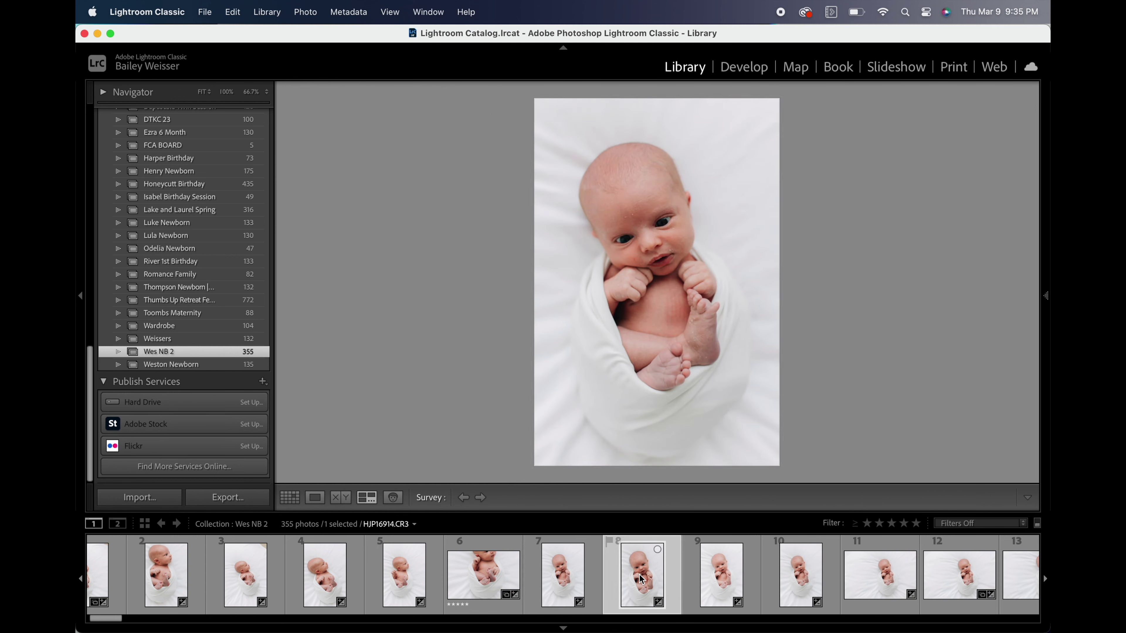
pyautogui.press('Right')
pyautogui.press('Right')
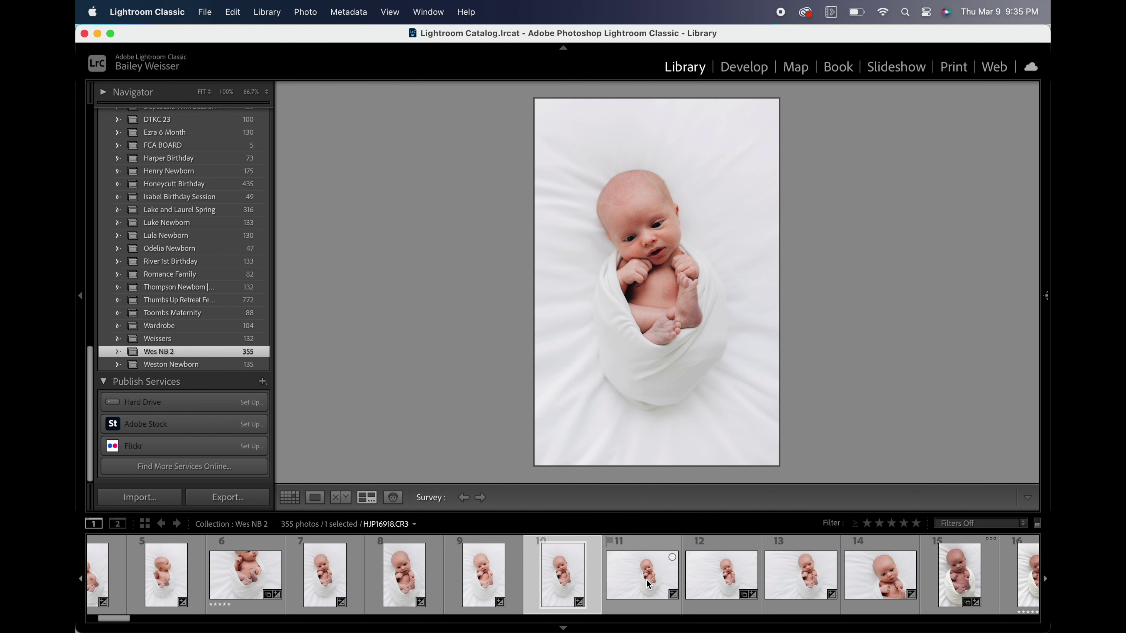
pyautogui.press('Right')
pyautogui.keyDown('super'); pyautogui.click(717, 594); pyautogui.keyUp('super')
pyautogui.press('Delete')
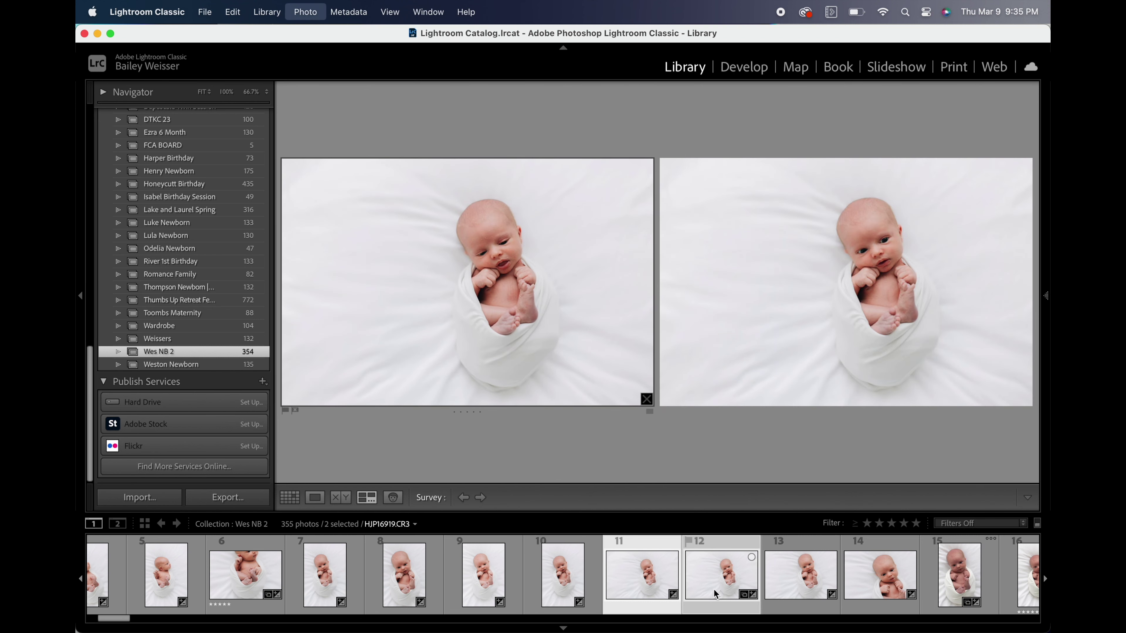
# Step: Compare HJP16921 with photo 13 and remove the unwanted one
pyautogui.click(717, 594)
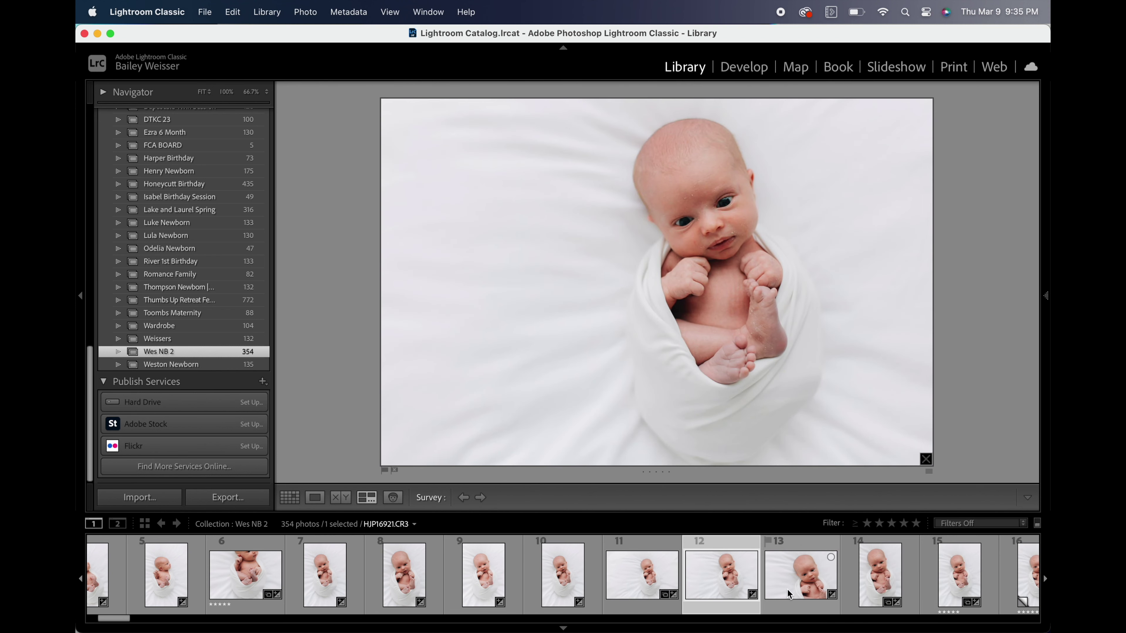
pyautogui.keyDown('super'); pyautogui.click(801, 595); pyautogui.keyUp('super')
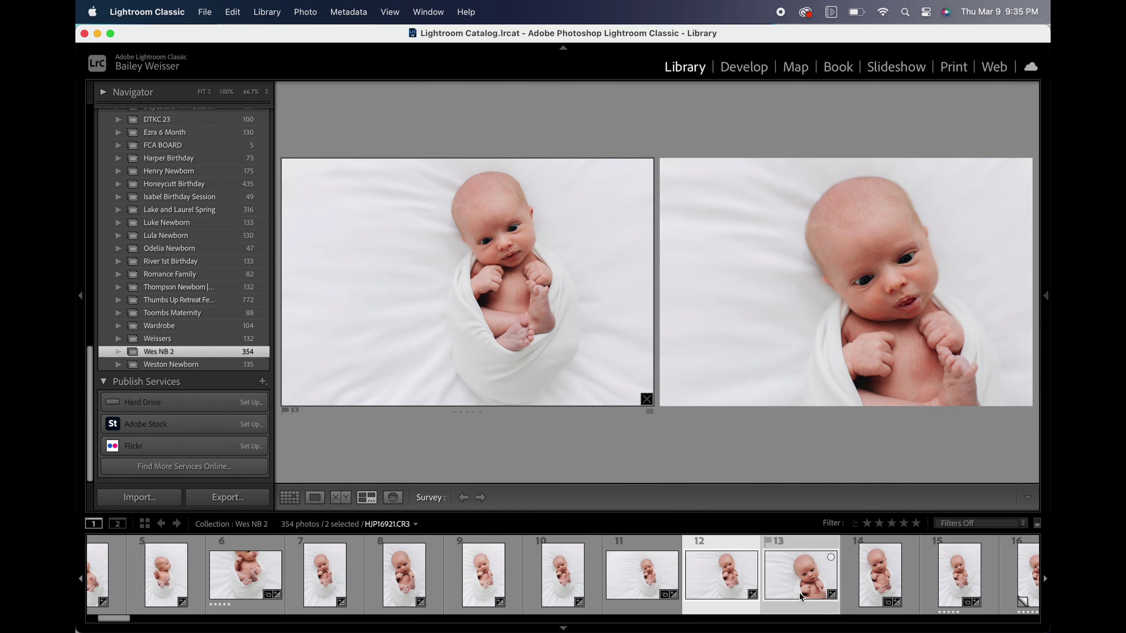
pyautogui.press('Delete')
# Step: Make a virtual copy of HJP16923 and remove another reject from the collection
pyautogui.click(801, 597)
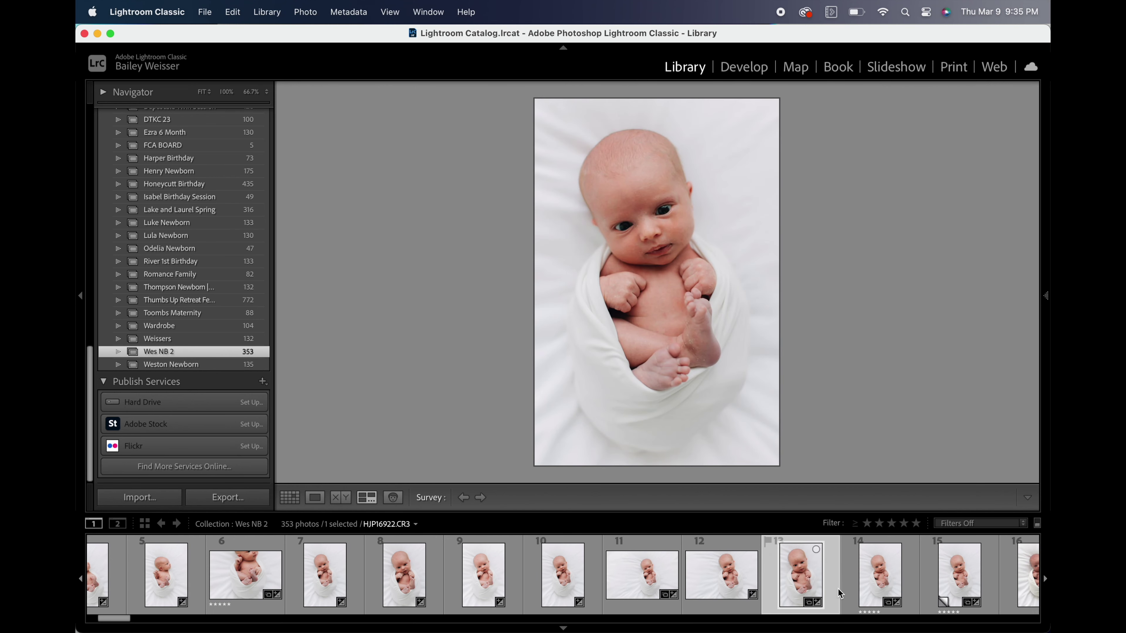
pyautogui.press('Right')
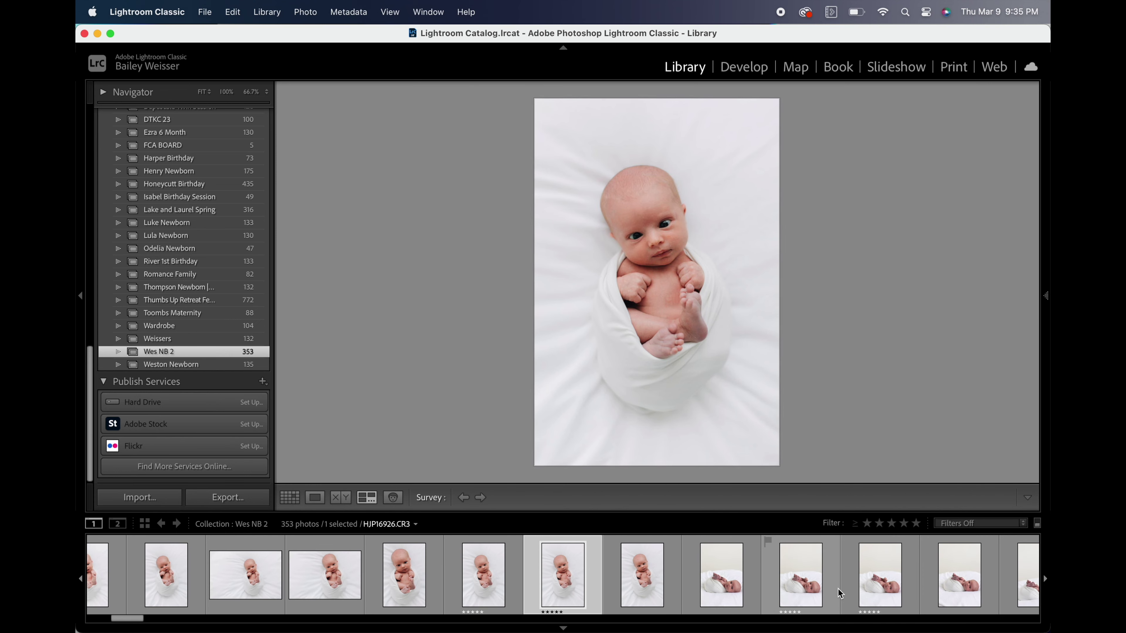
pyautogui.press('super+apostrophe')
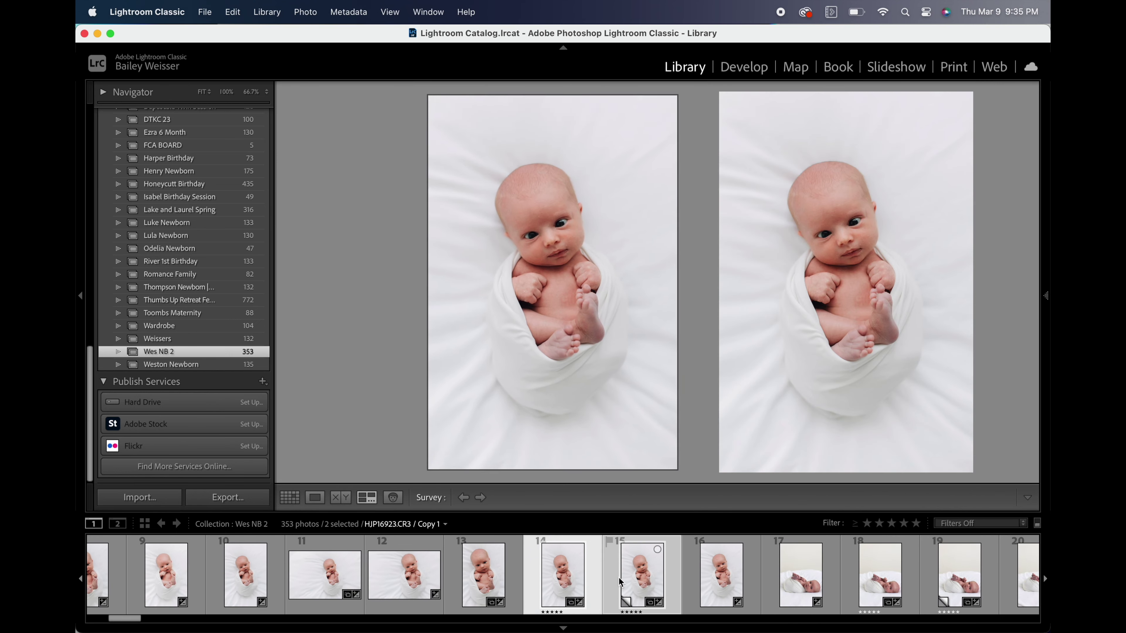
pyautogui.press('Delete')
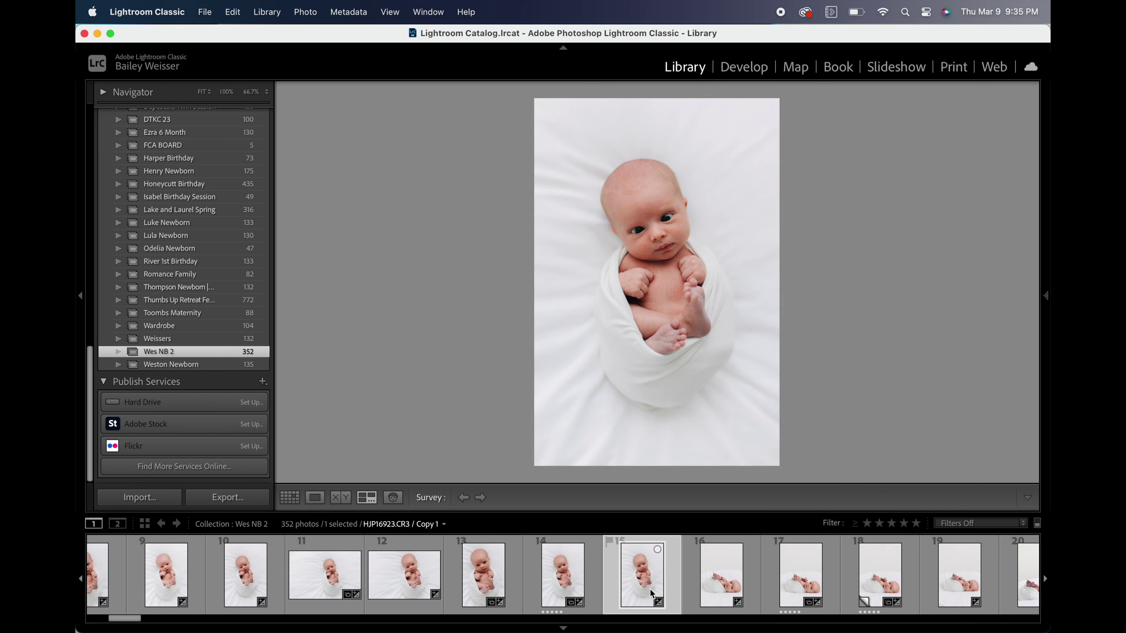
pyautogui.keyDown('super'); pyautogui.click(571, 592); pyautogui.keyUp('super')
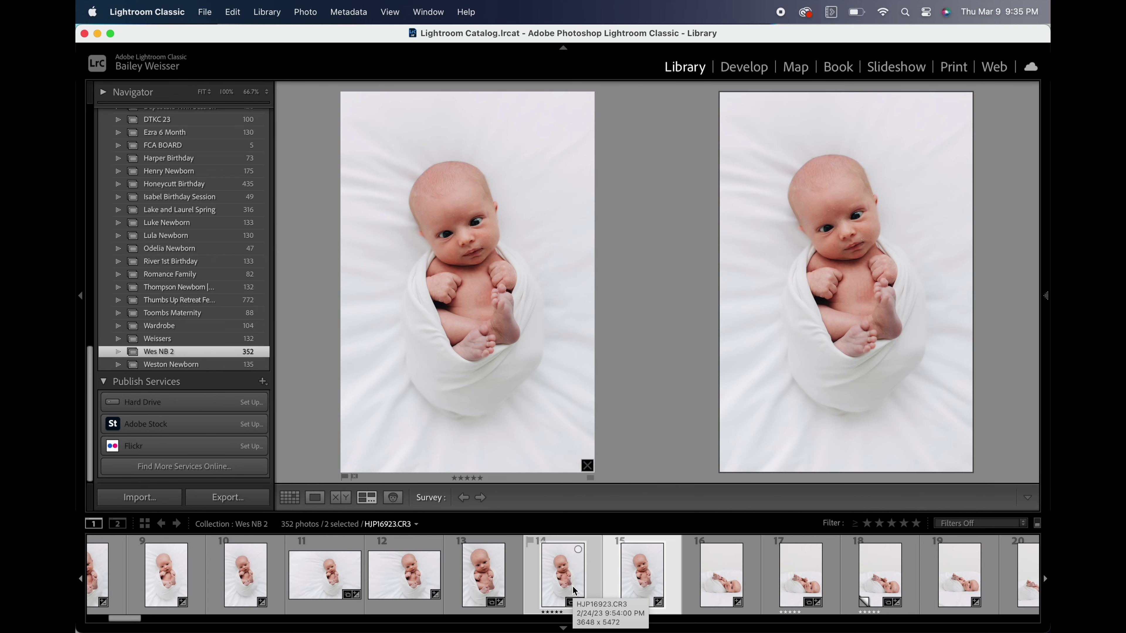
# Step: Zoom in on the baby's face in Loupe view and remove the less sharp near-duplicate
pyautogui.press('e')
pyautogui.click(692, 259)
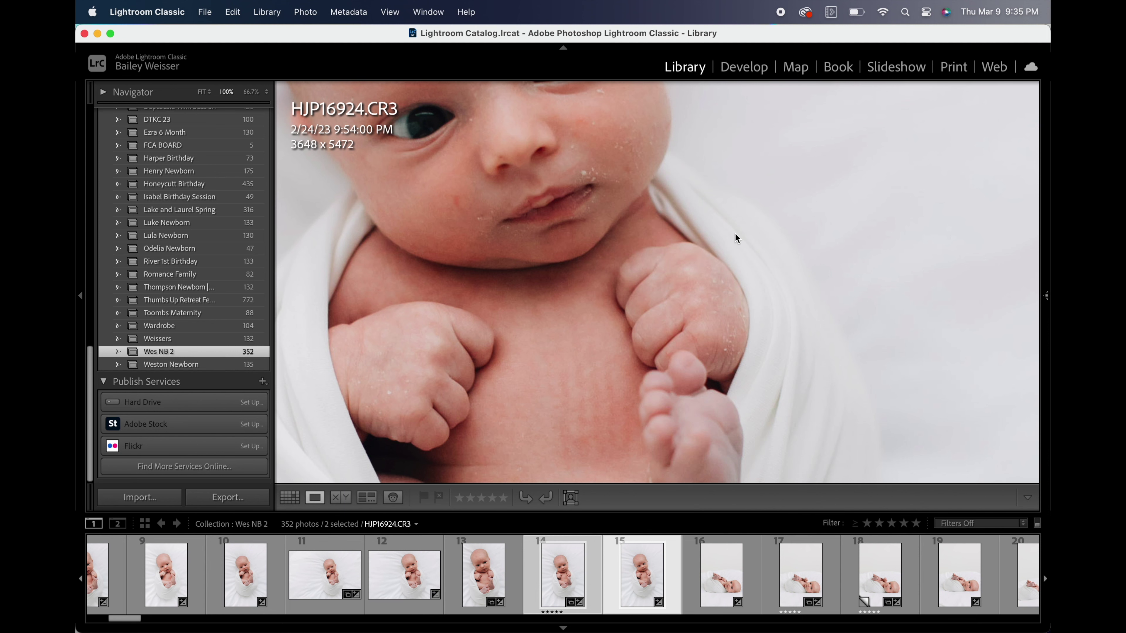
pyautogui.press('Left')
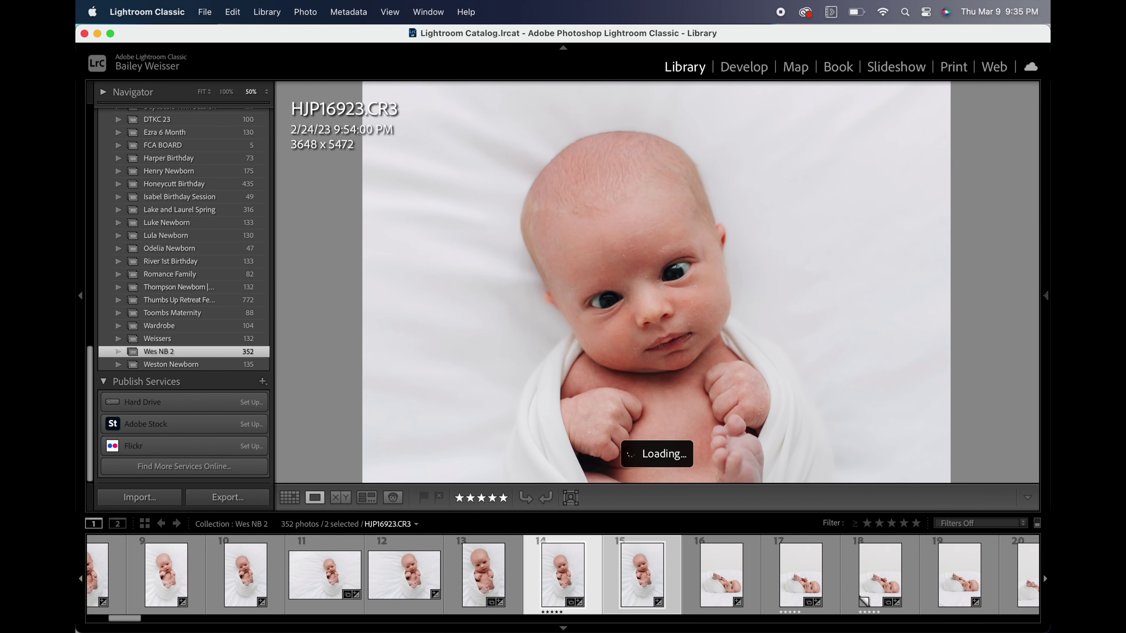
pyautogui.press('Right')
pyautogui.press('Left')
pyautogui.press('Right')
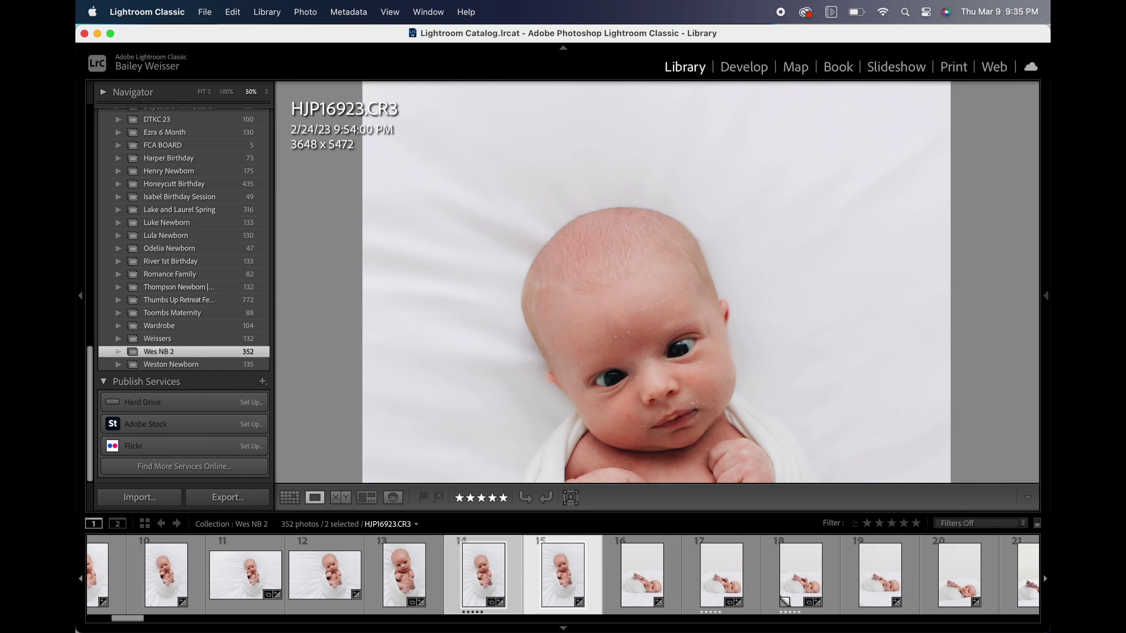
pyautogui.press('Delete')
pyautogui.press('z')
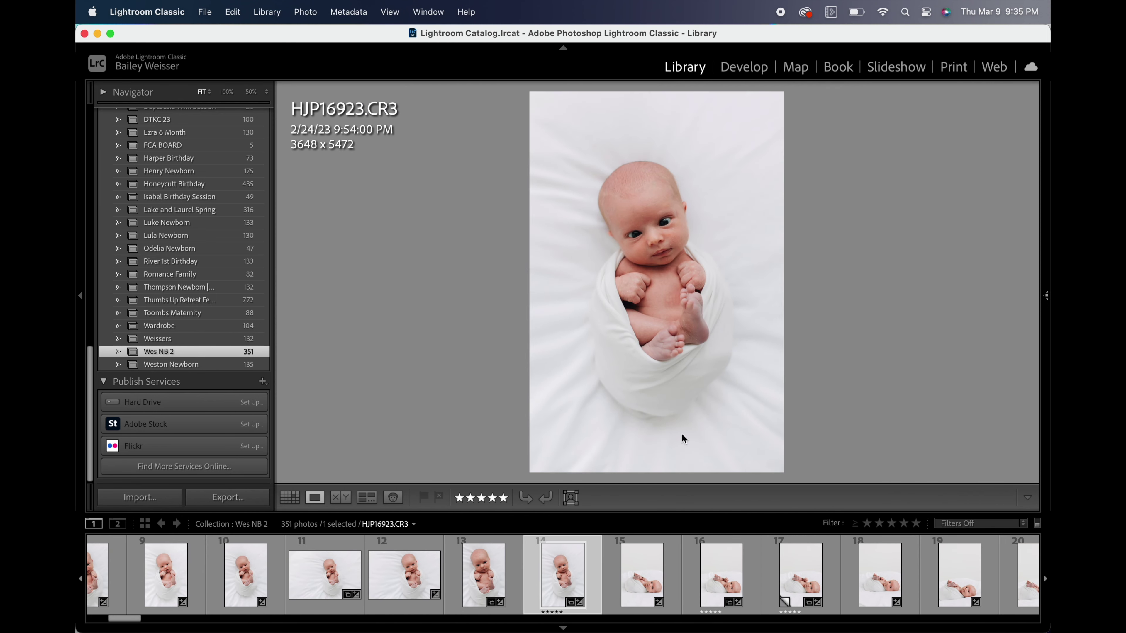
# Step: Remove HJP16925 and several more rejects, trimming Wes NB 2 to 341 photos
pyautogui.click(638, 594)
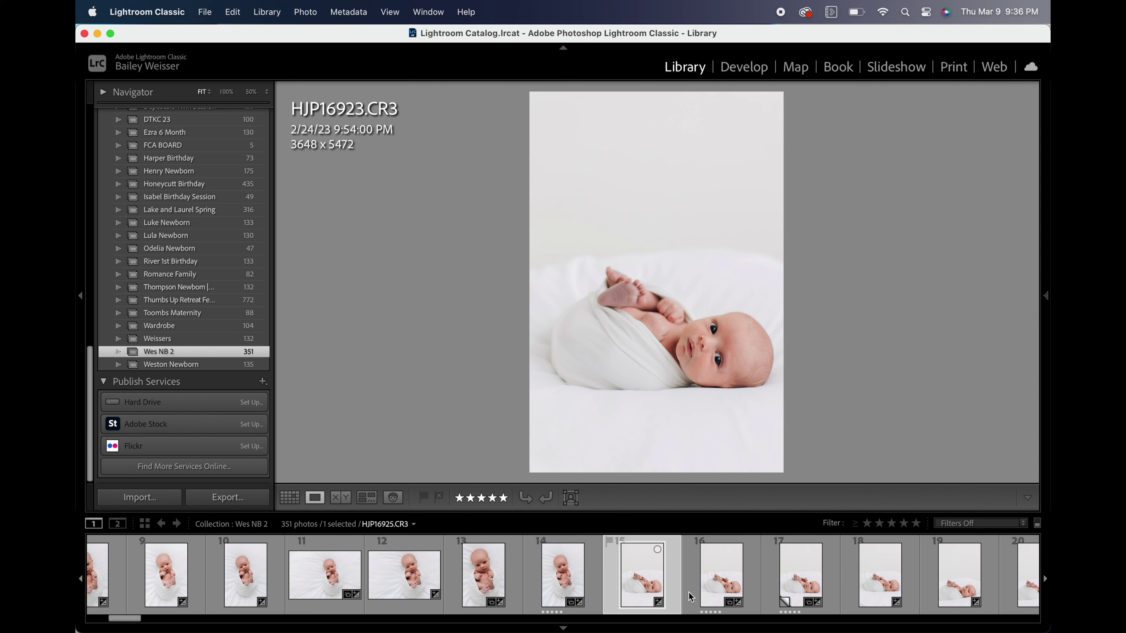
pyautogui.press('Delete')
pyautogui.press('Delete')
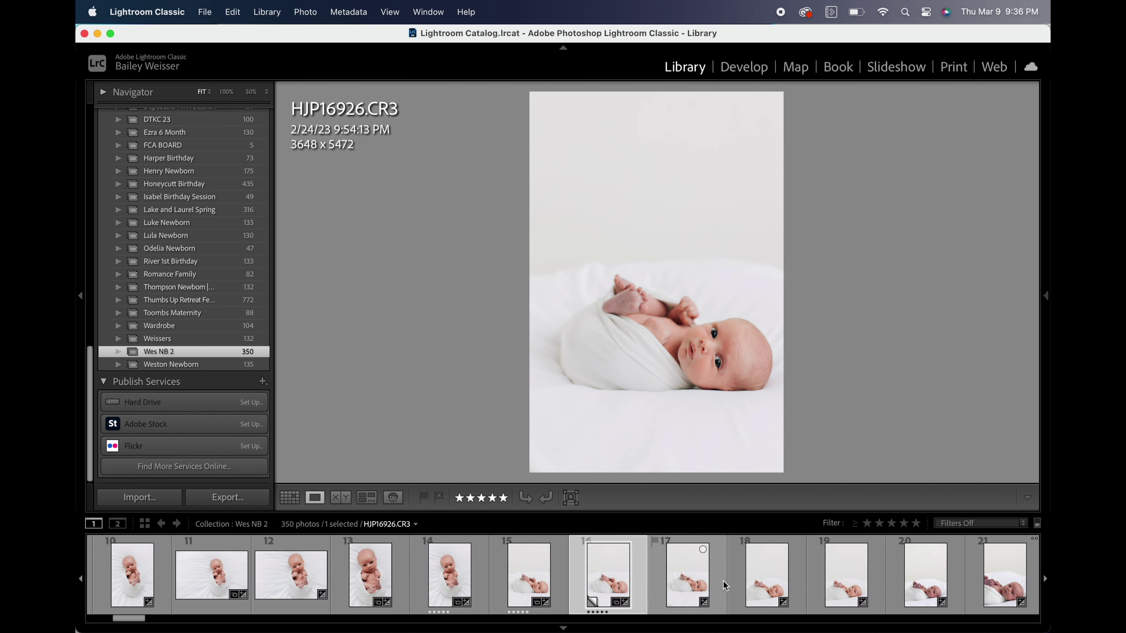
pyautogui.press('Delete')
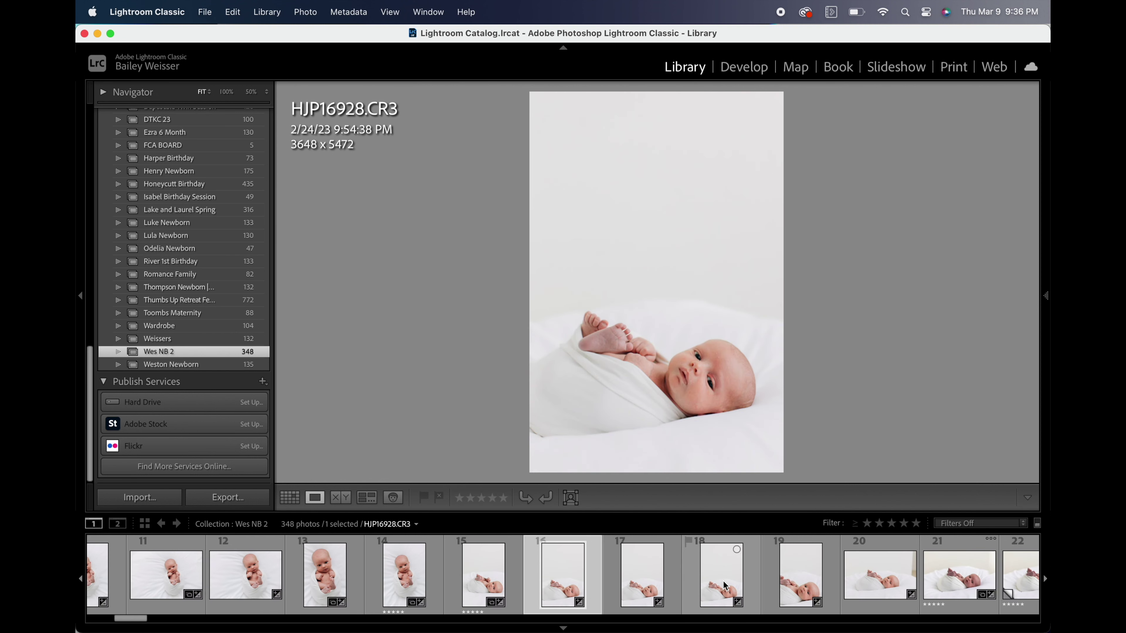
pyautogui.press('Delete')
pyautogui.press('Delete')
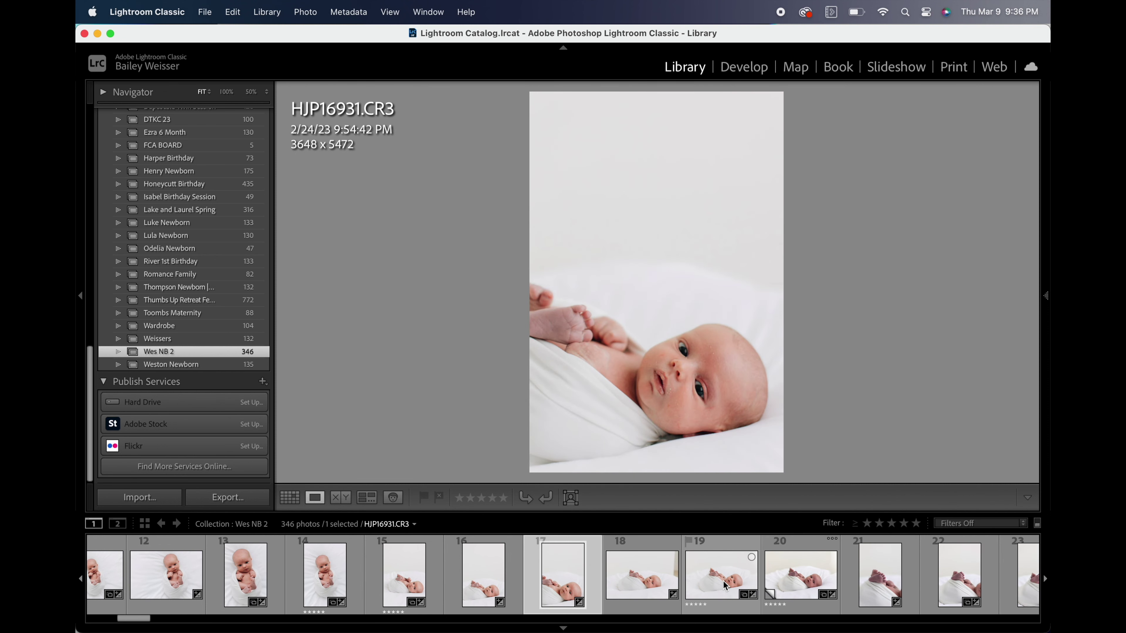
pyautogui.press('Delete')
pyautogui.press('Delete')
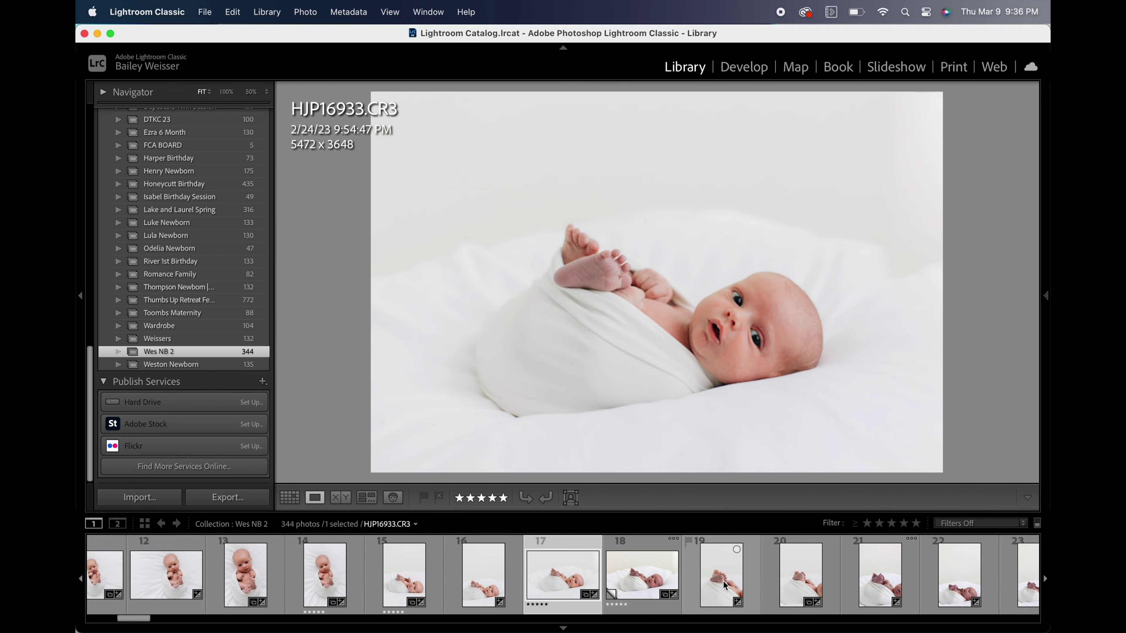
pyautogui.press('Delete')
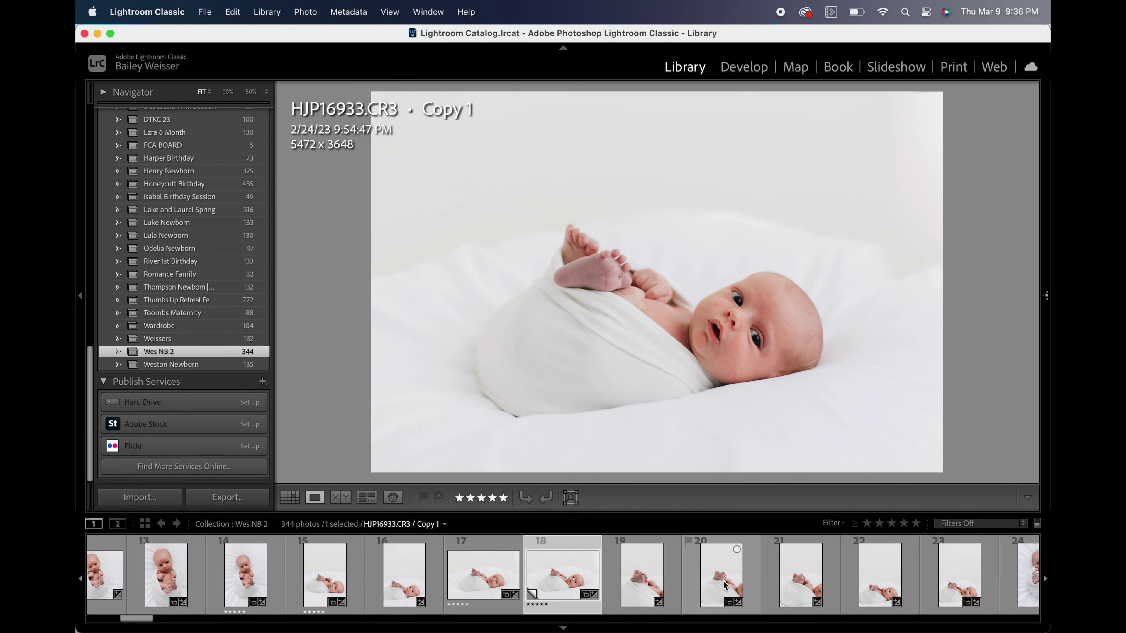
pyautogui.press('Right')
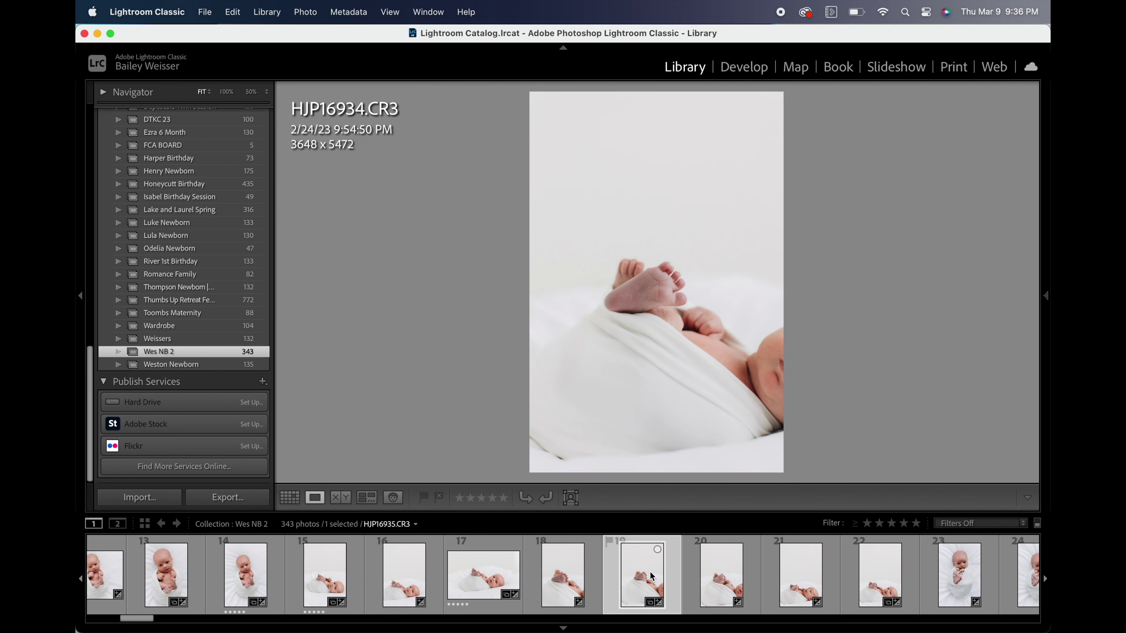
pyautogui.press('Delete')
pyautogui.press('Delete')
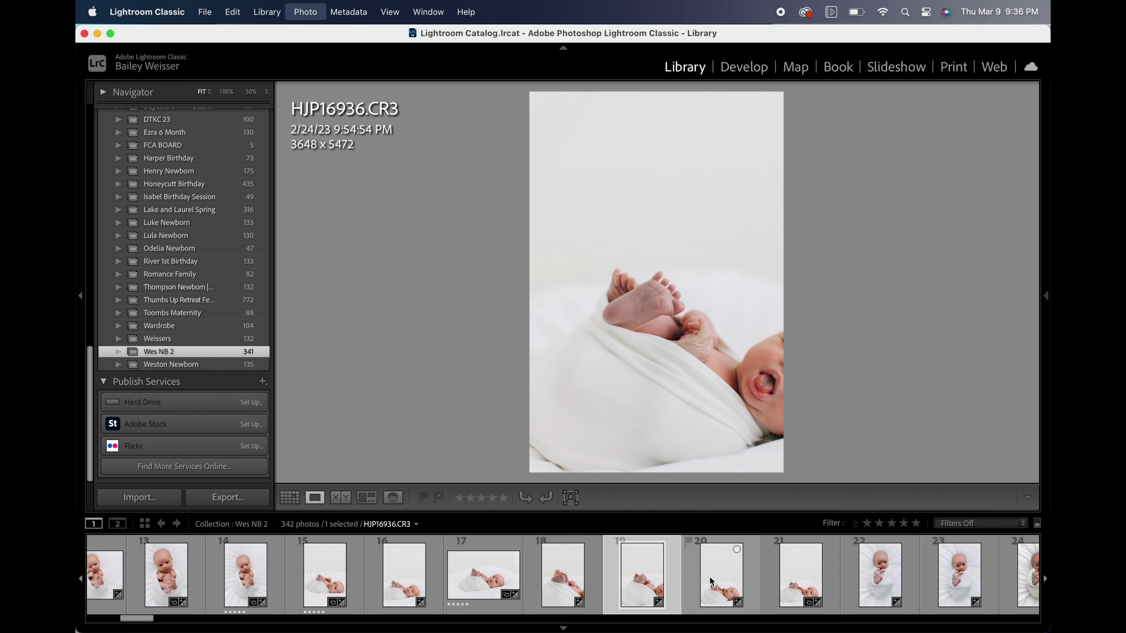
pyautogui.scroll(10, 712, 581)
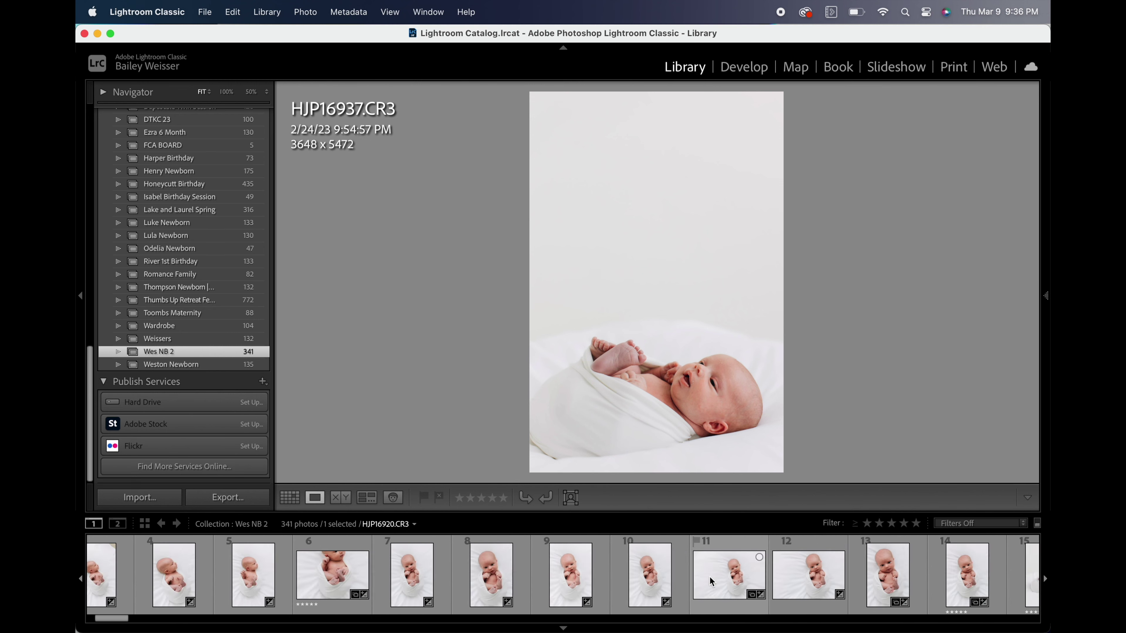
# Step: Return to HJP16902 in Develop and heal the dark spot at the backdrop's top-right corner
pyautogui.click(115, 583)
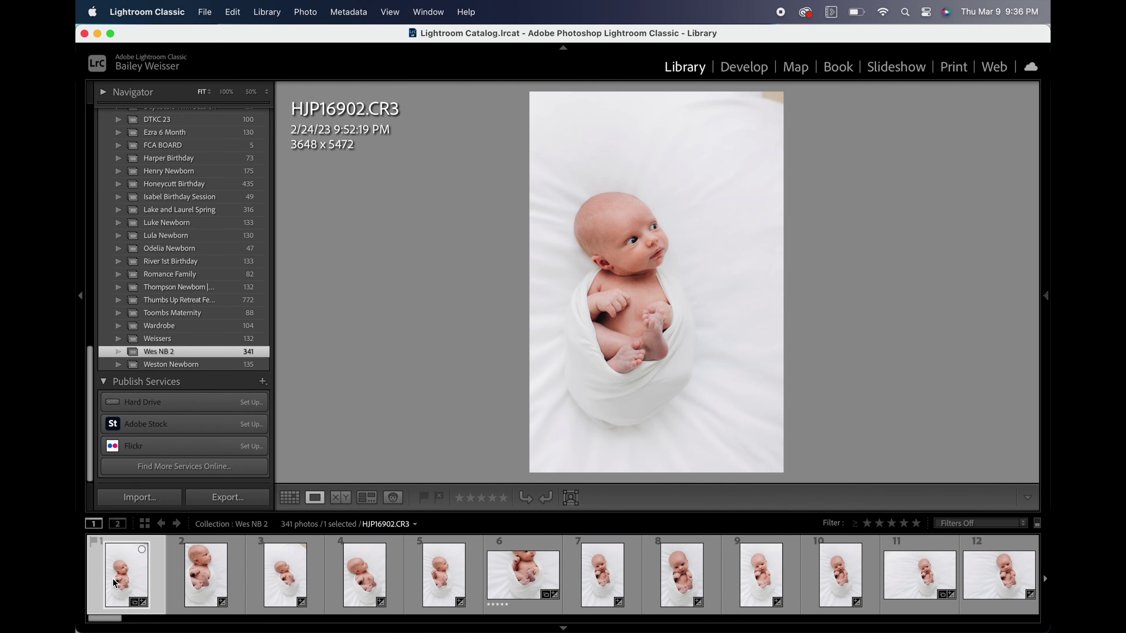
pyautogui.click(765, 70)
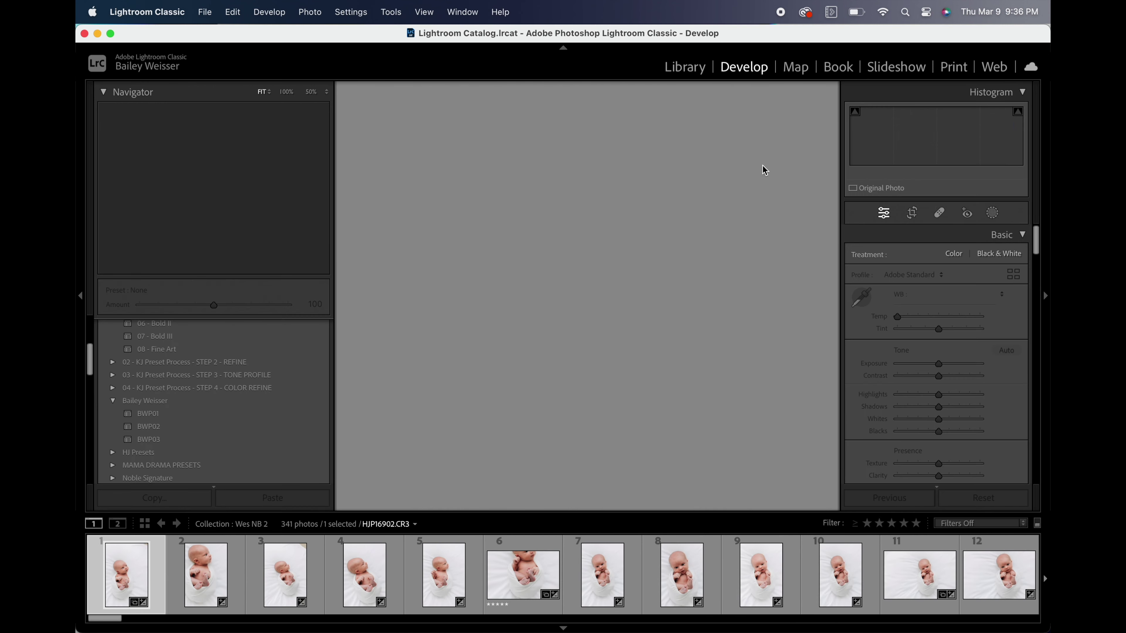
pyautogui.press('k')
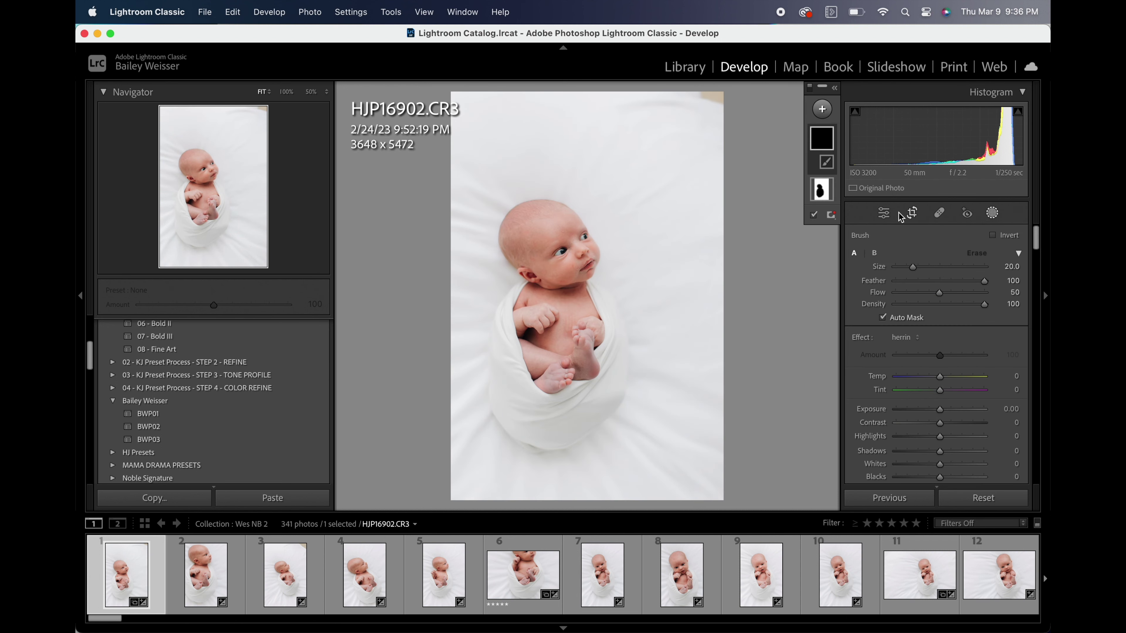
pyautogui.press('k')
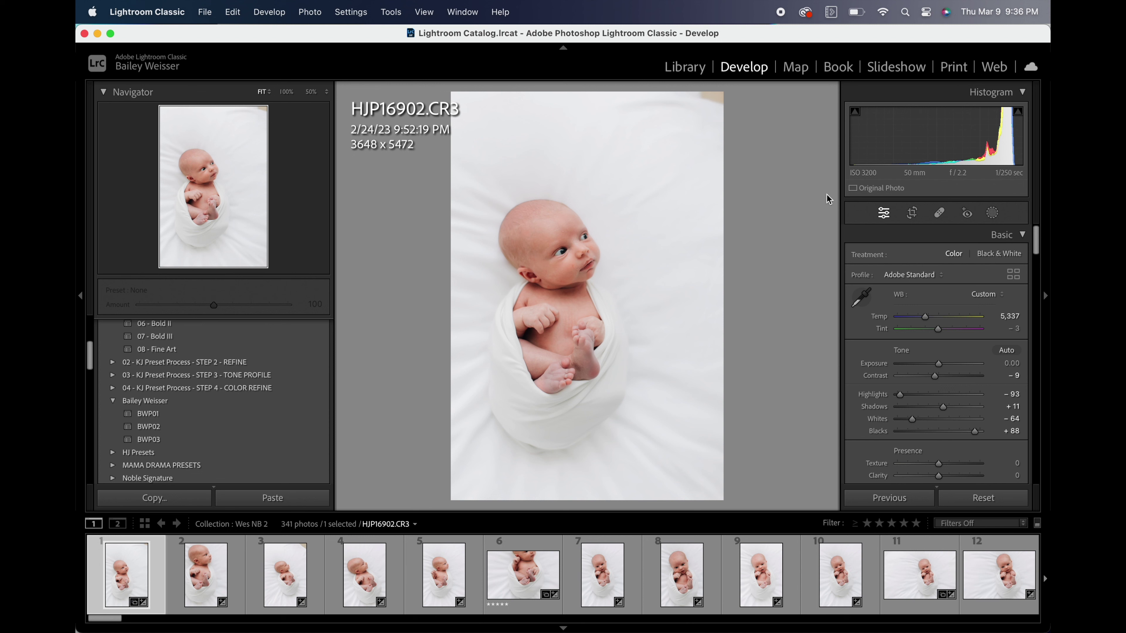
pyautogui.click(939, 214)
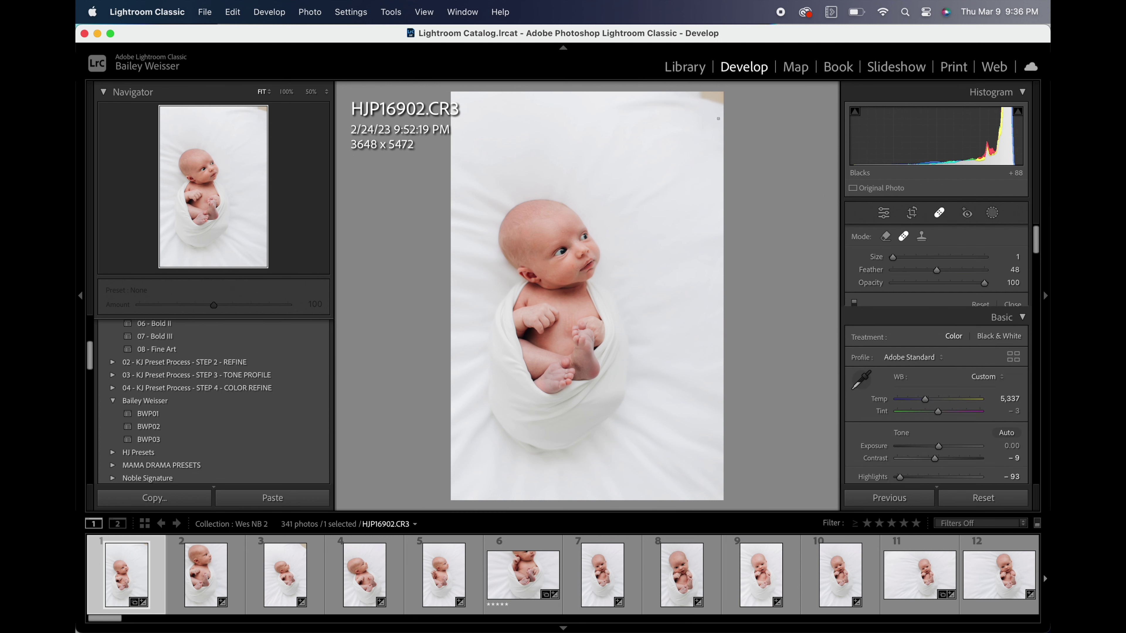
pyautogui.scroll(5, 709, 121)
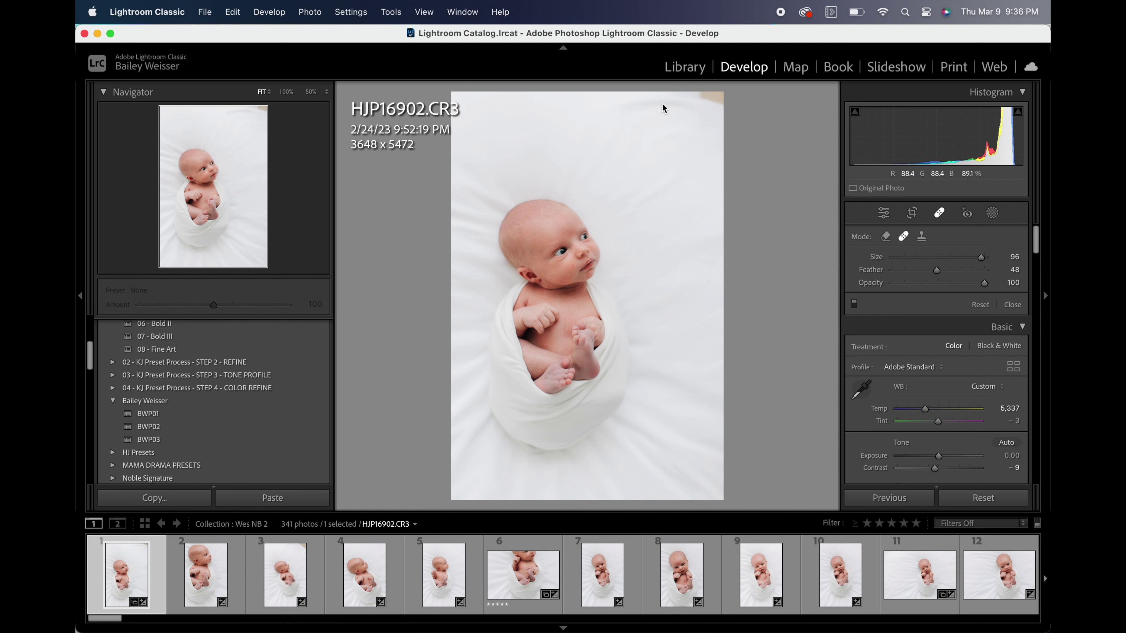
pyautogui.click(715, 103)
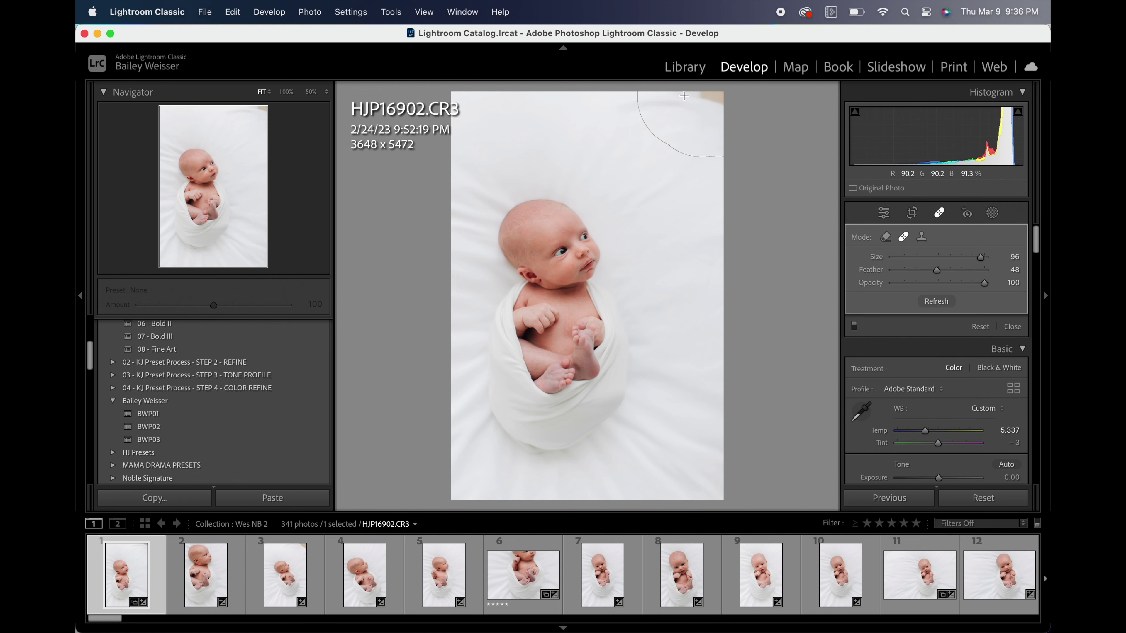
pyautogui.press('q')
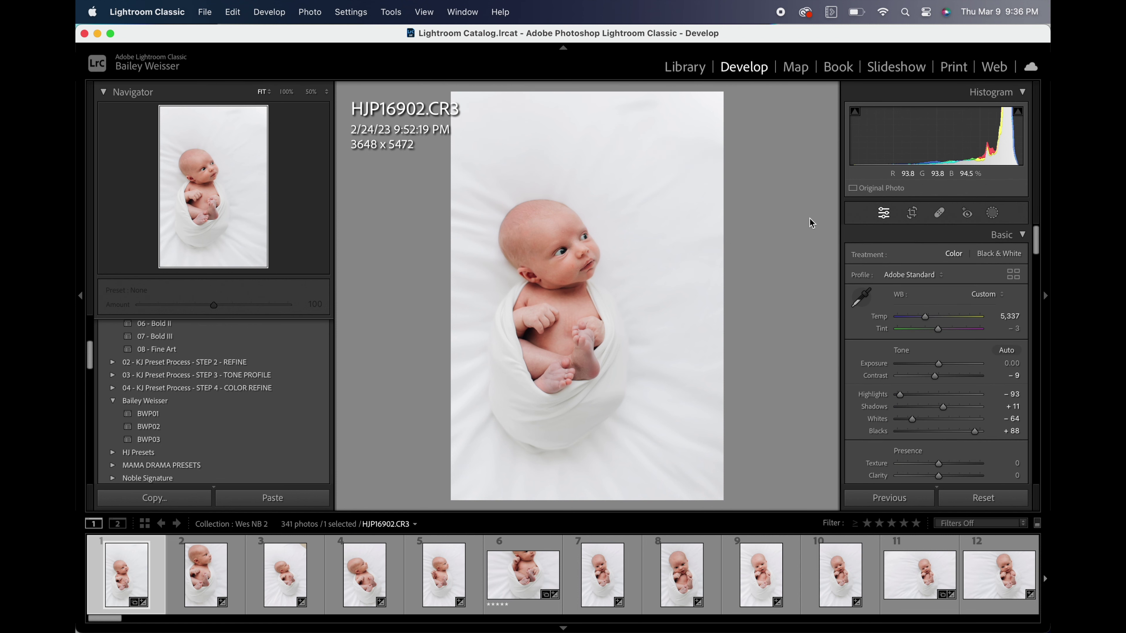
# Step: Straighten the photo by rotating it about -1.52° in Crop
pyautogui.click(912, 213)
pyautogui.moveTo(943, 295); pyautogui.dragTo(940, 295)
pyautogui.press('Return')
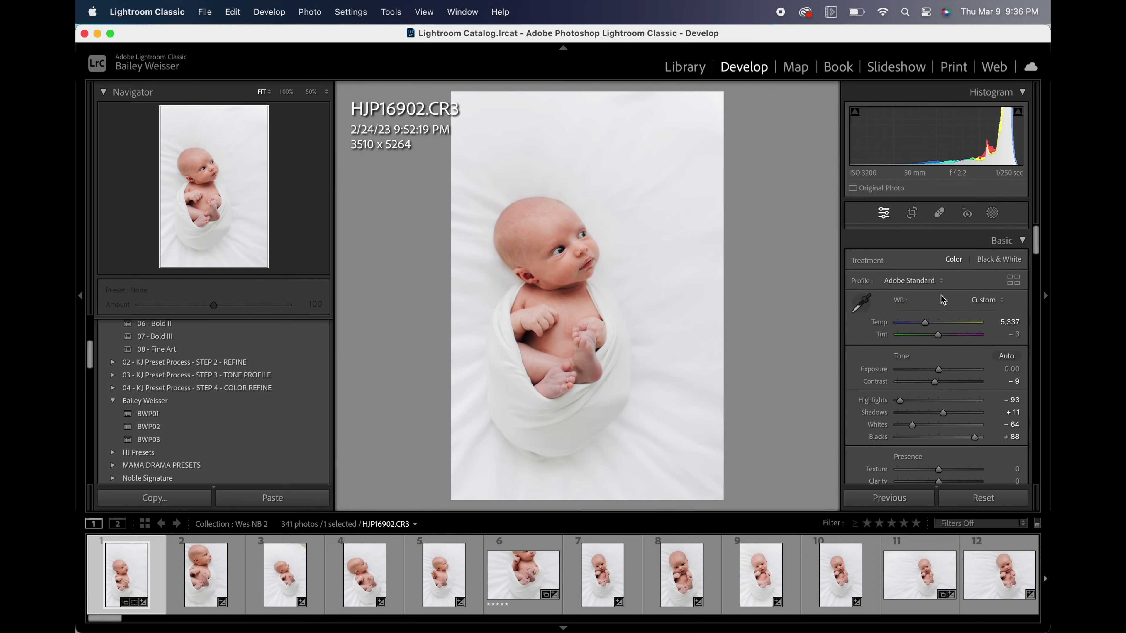
# Step: Zoom in on the baby's face and reactivate spot healing (size 95, feather 48, opacity 100)
pyautogui.click(574, 282)
pyautogui.scroll(-5, 574, 284)
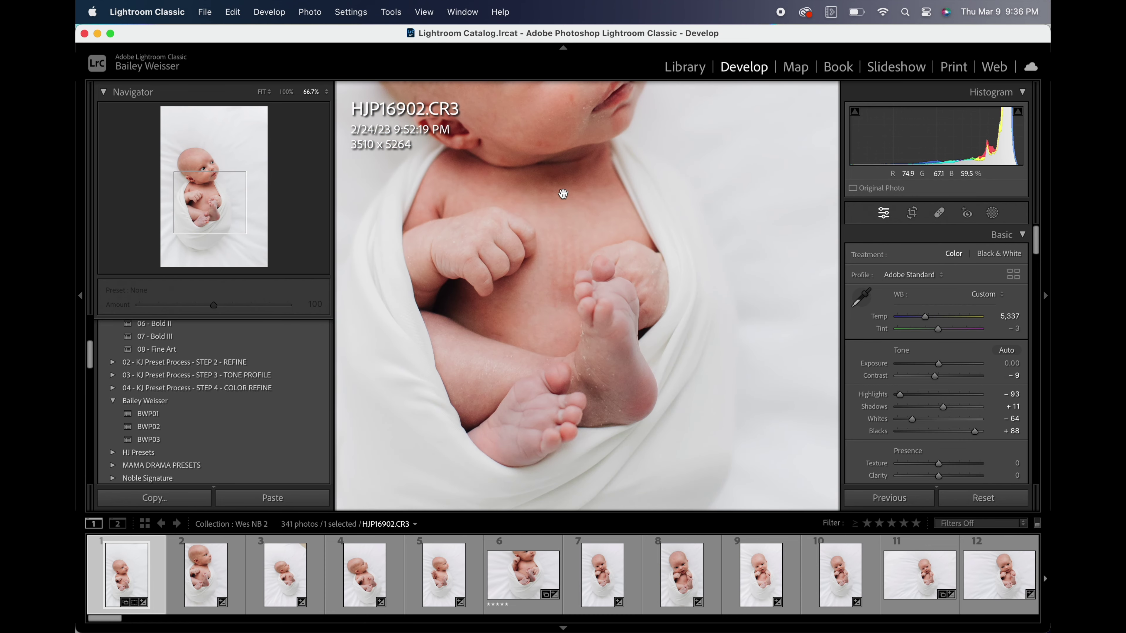
pyautogui.moveTo(585, 246); pyautogui.dragTo(586, 314)
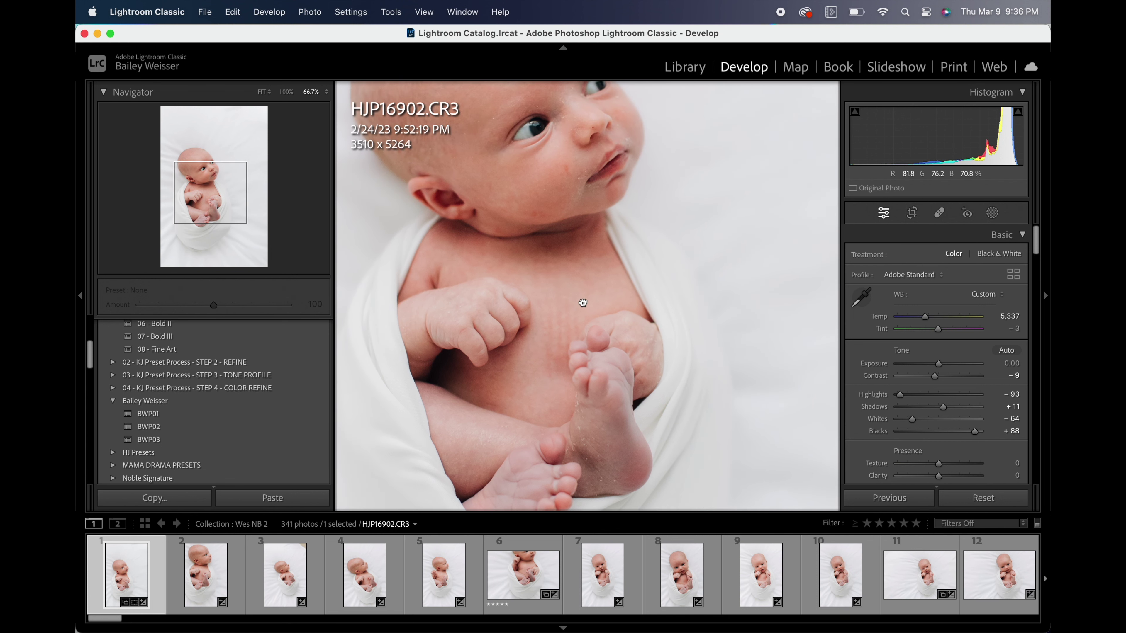
pyautogui.scroll(5, 533, 331)
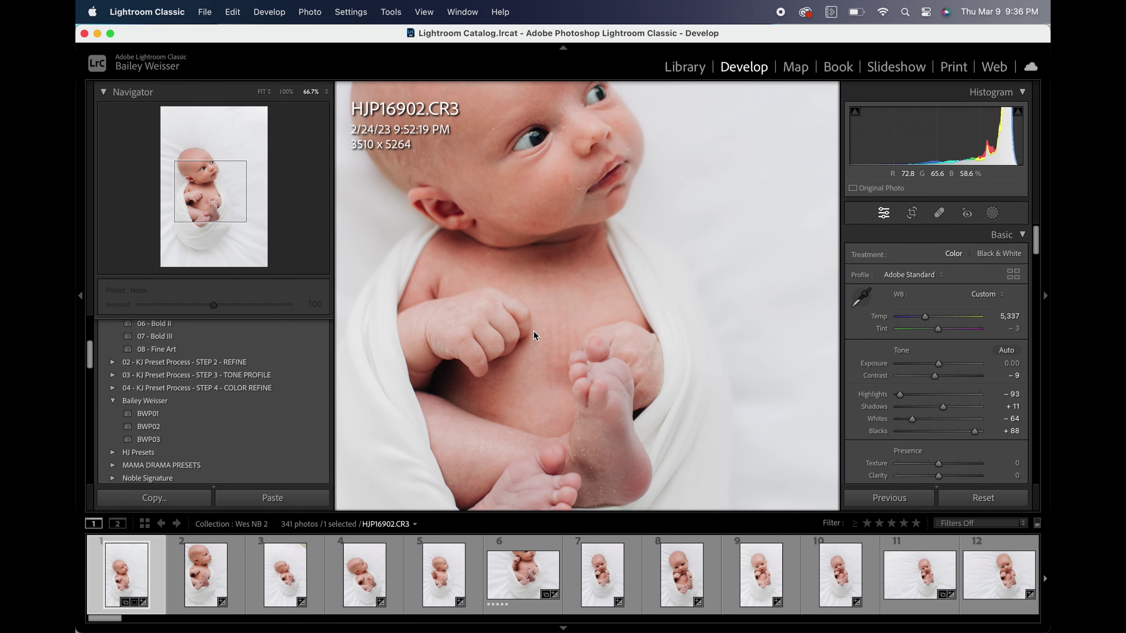
pyautogui.scroll(-8, 562, 267)
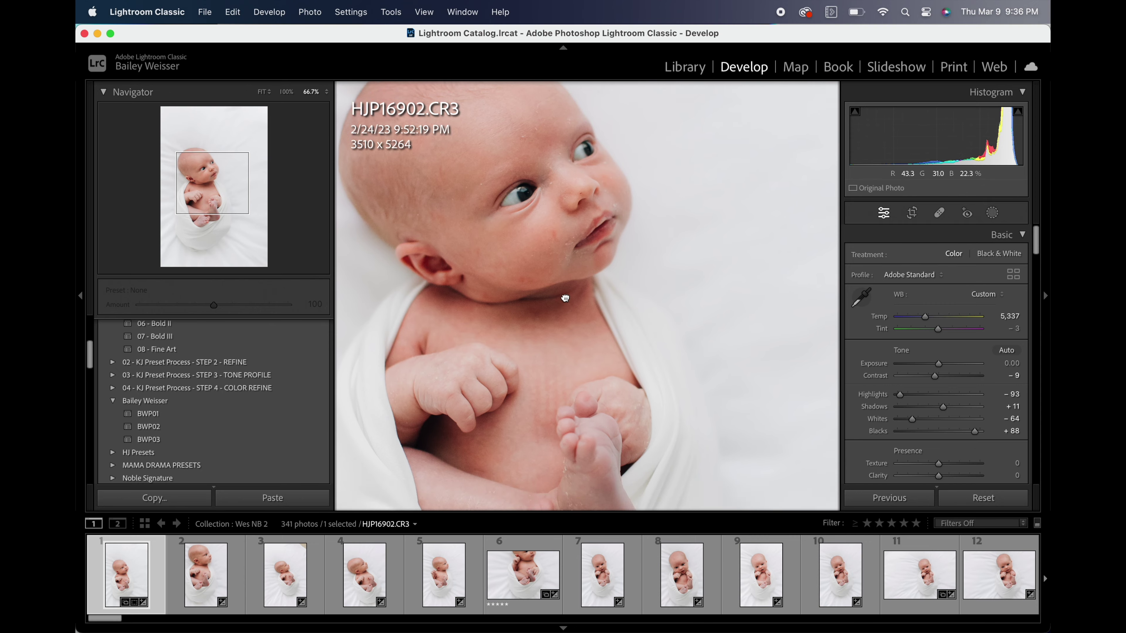
pyautogui.moveTo(556, 165); pyautogui.dragTo(537, 383)
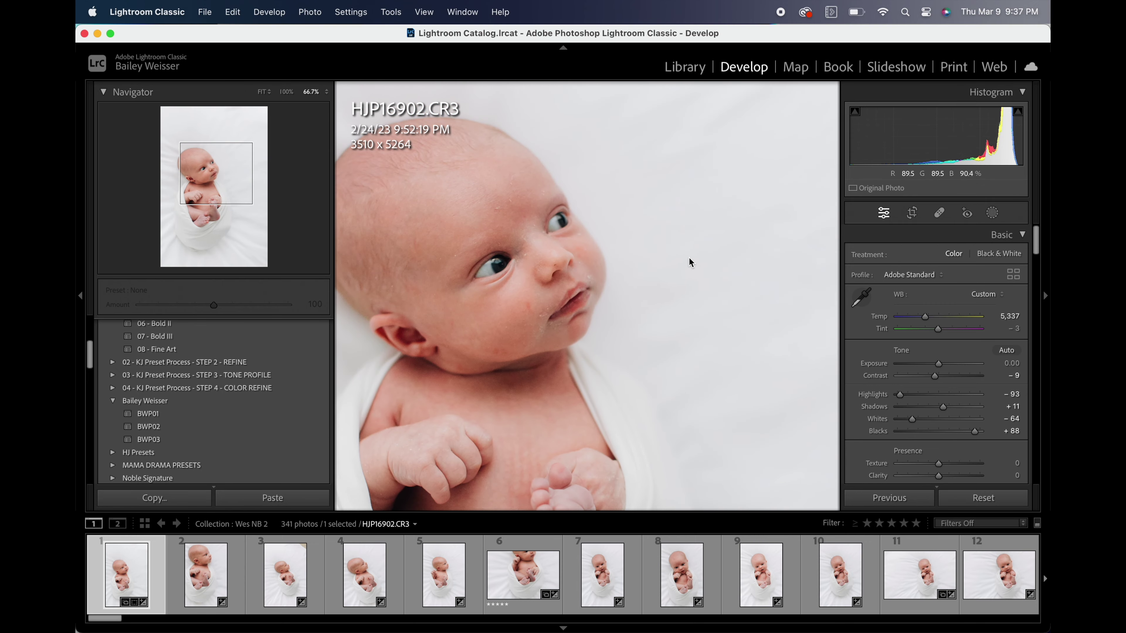
pyautogui.press('super+minus')
pyautogui.press('super+minus')
pyautogui.press('z')
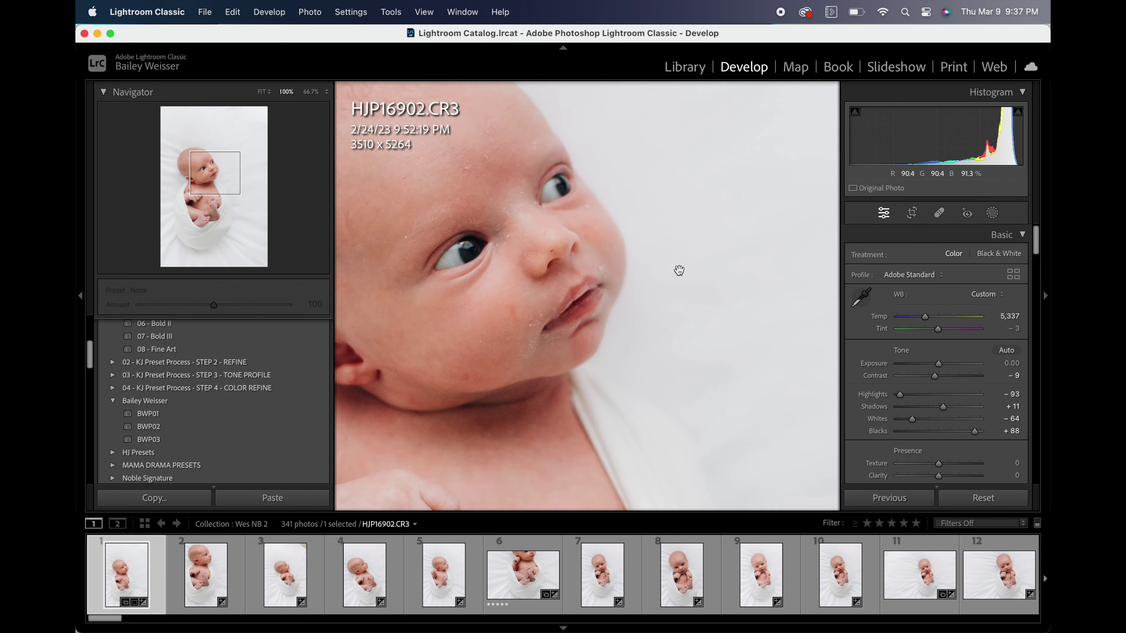
pyautogui.press('q')
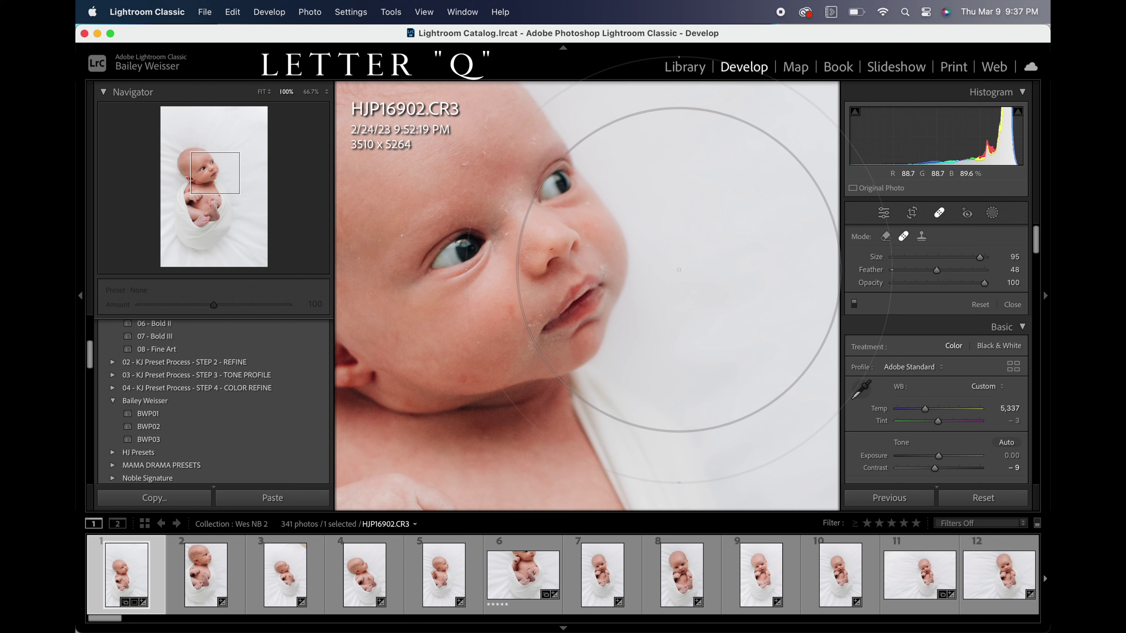
# Step: Shrink the Spot Removal brush to size 39 and heal the forehead and nose-bridge blemishes
pyautogui.scroll(-1, 679, 270)
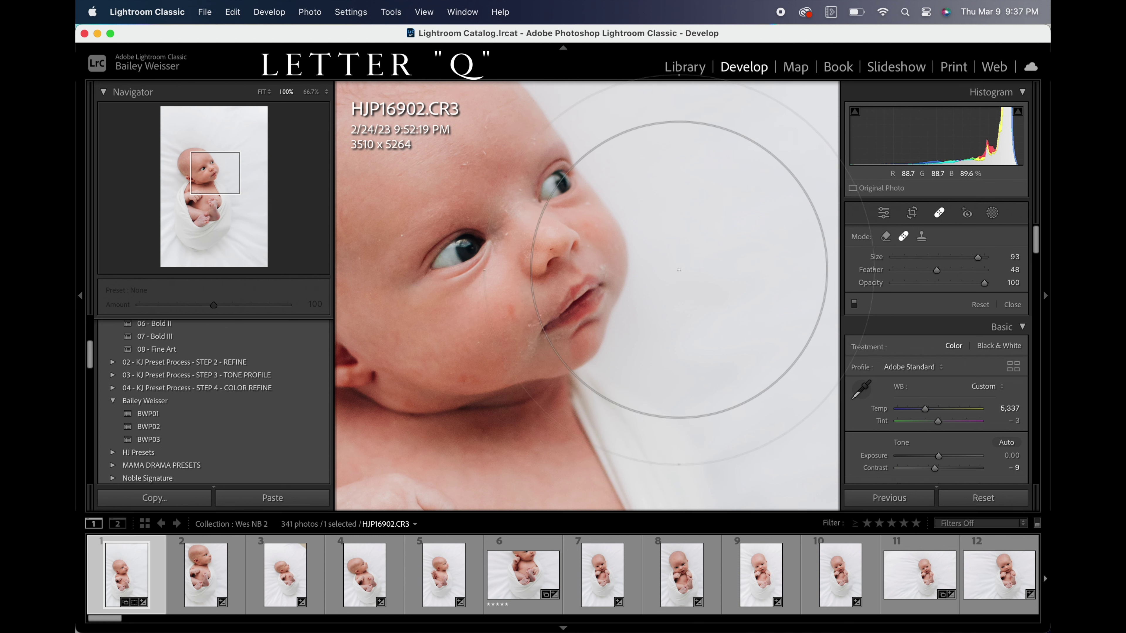
pyautogui.scroll(-1, 679, 270)
pyautogui.scroll(-2, 679, 270)
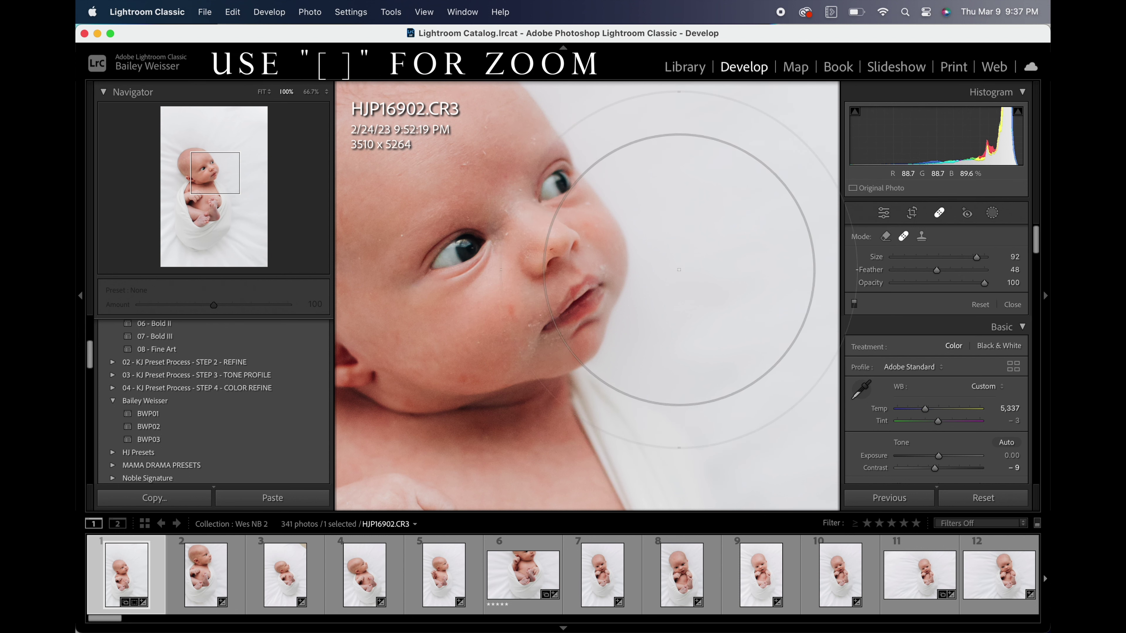
pyautogui.press('[')
pyautogui.press('[')
pyautogui.press('[')
pyautogui.press('[')
pyautogui.press('[')
pyautogui.press('[')
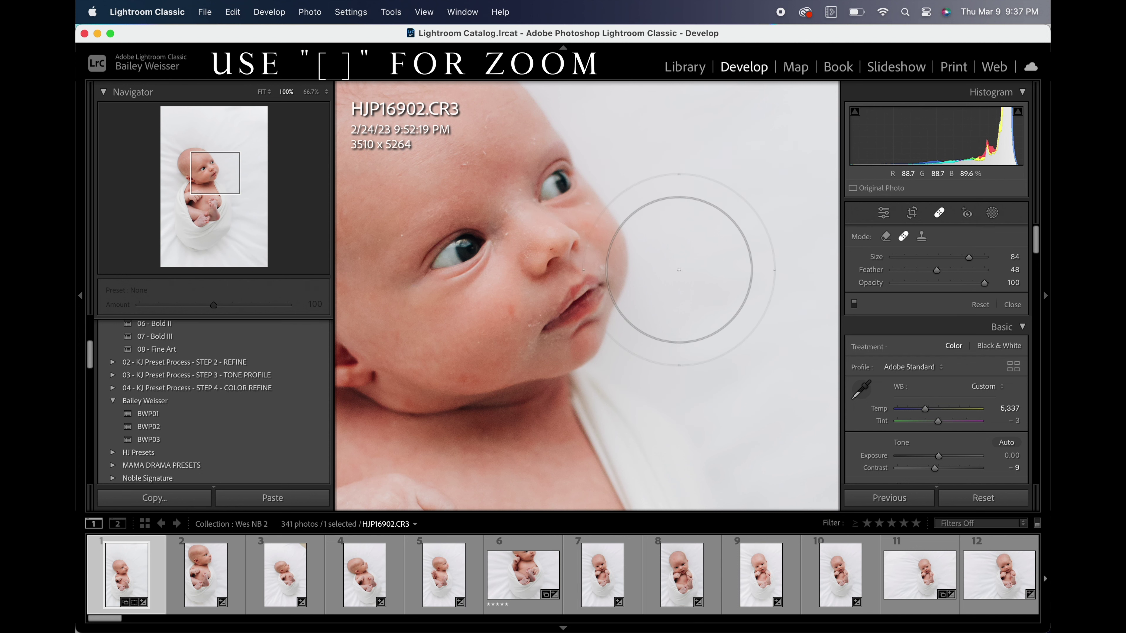
pyautogui.press('[')
pyautogui.press('[')
pyautogui.press('[')
pyautogui.press('[')
pyautogui.press('[')
pyautogui.press('[')
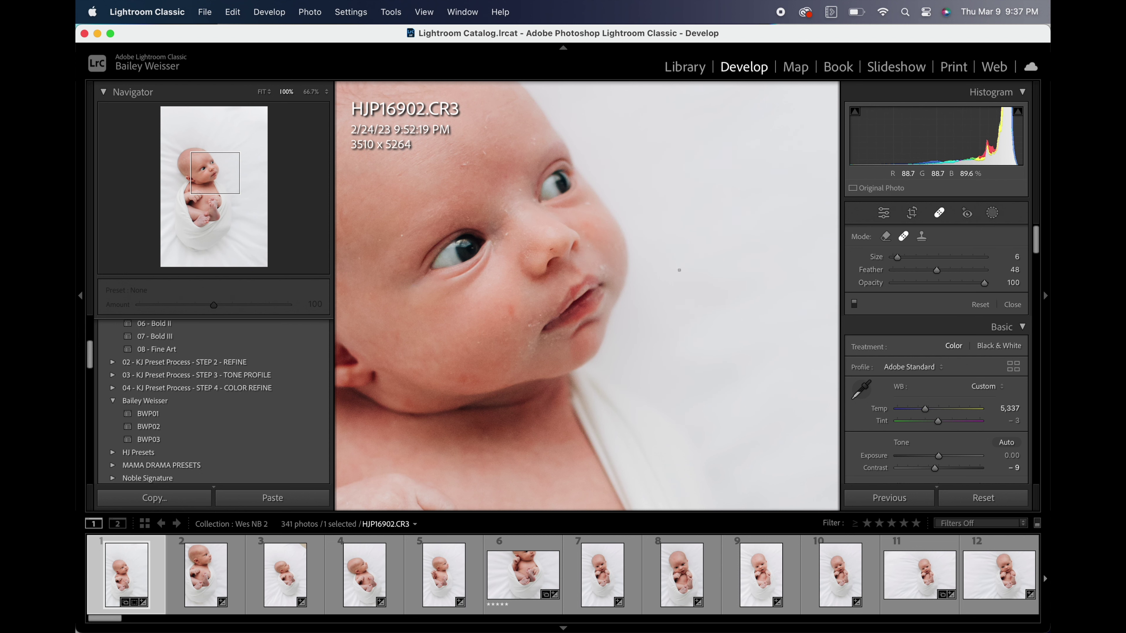
pyautogui.press('[')
pyautogui.click(465, 165)
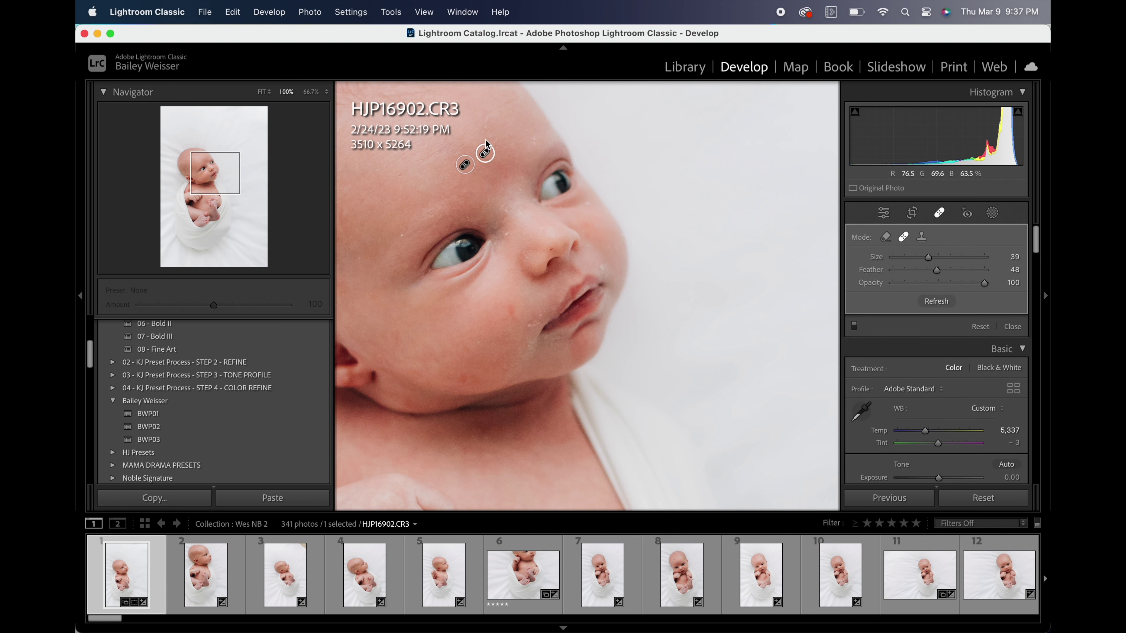
pyautogui.click(534, 141)
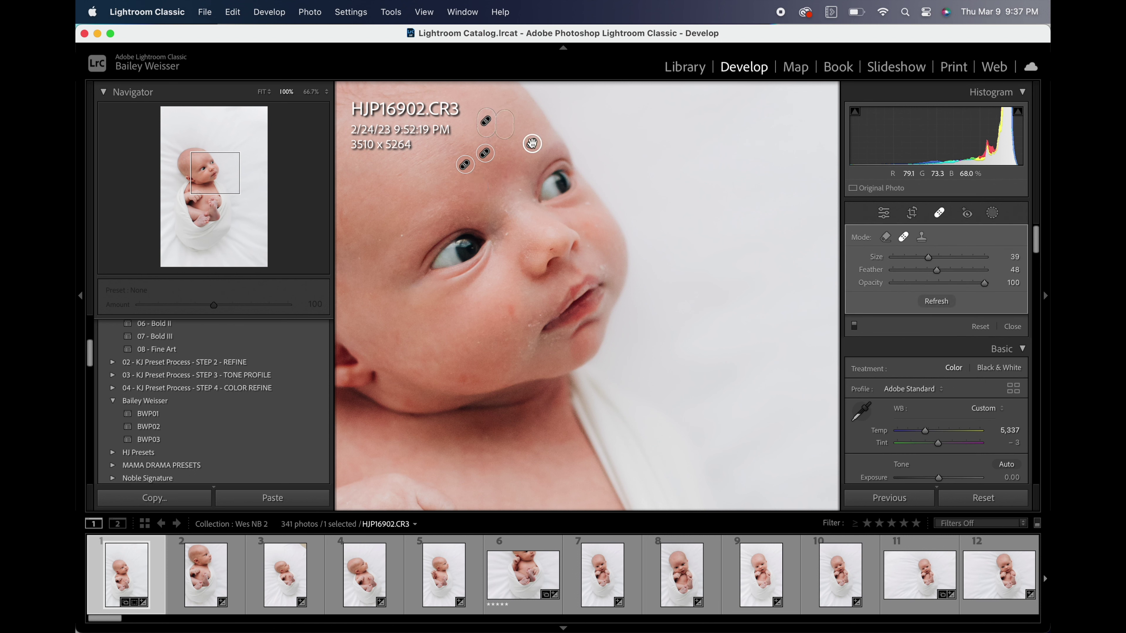
pyautogui.click(508, 233)
pyautogui.click(501, 207)
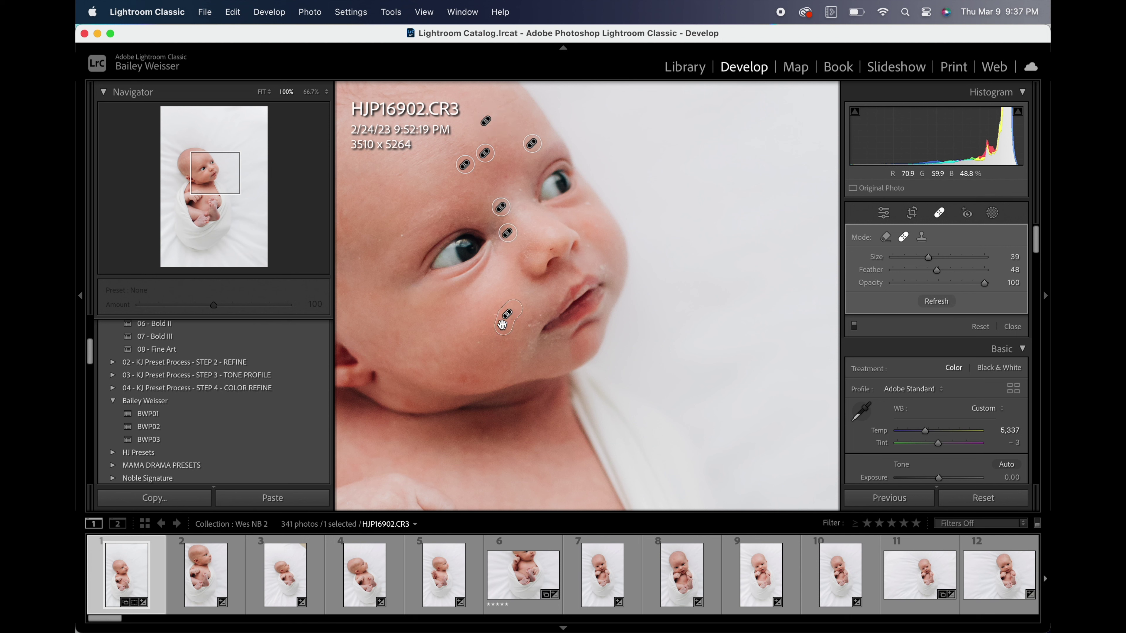
# Step: Heal the blemishes on the cheek, lip corner and chin, then close Spot Removal
pyautogui.click(457, 377)
pyautogui.moveTo(529, 338); pyautogui.dragTo(539, 307)
pyautogui.click(603, 265)
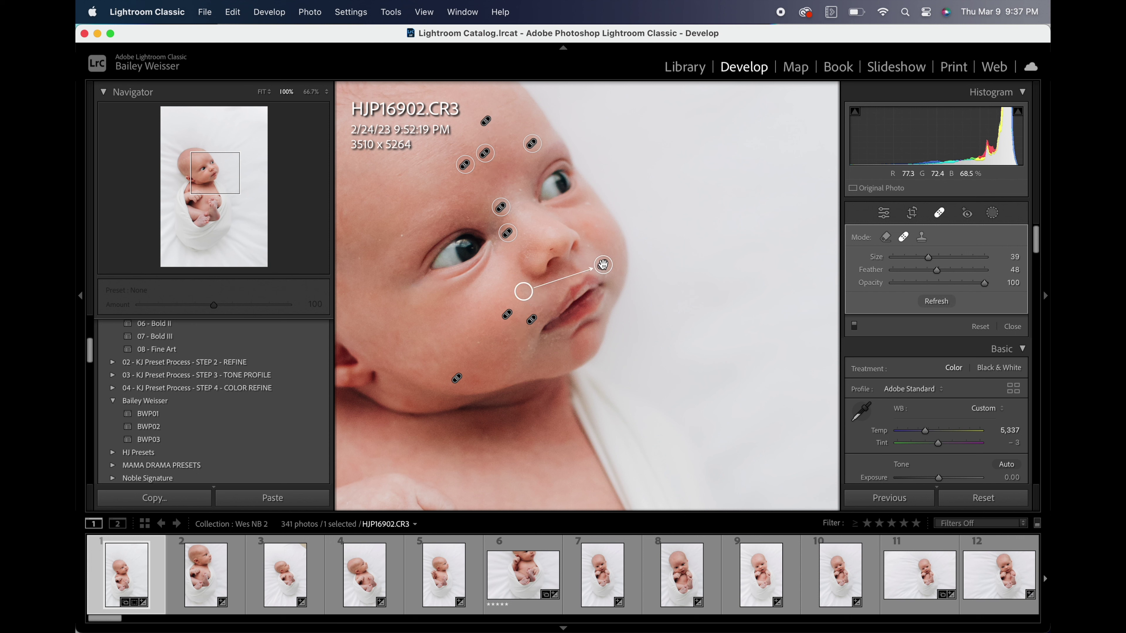
pyautogui.moveTo(552, 341); pyautogui.dragTo(545, 340)
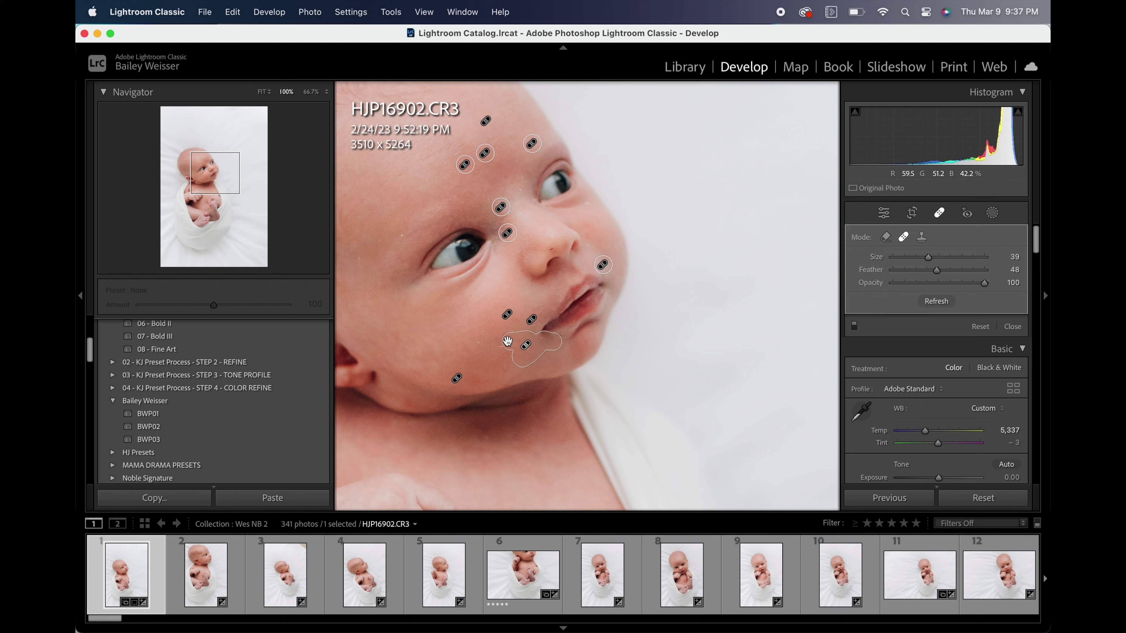
pyautogui.press('q')
pyautogui.moveTo(598, 369); pyautogui.dragTo(671, 181)
# Step: Paint healing strokes over the chest marks and move their sources onto clean nearby skin
pyautogui.press('q')
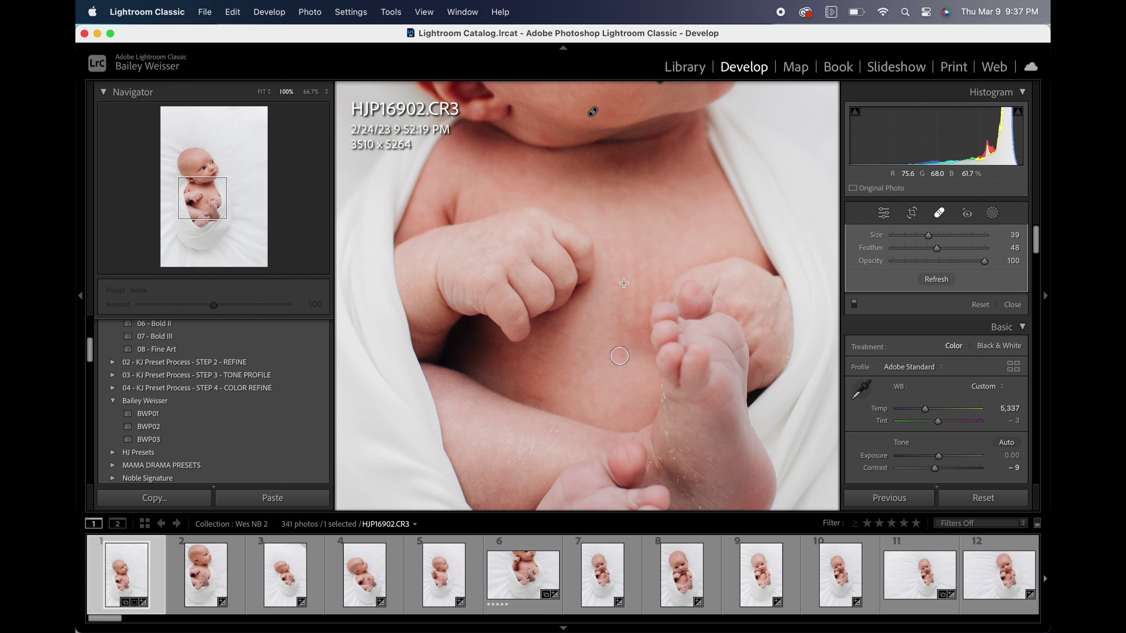
pyautogui.moveTo(619, 356); pyautogui.dragTo(627, 257)
pyautogui.moveTo(622, 302); pyautogui.dragTo(611, 306)
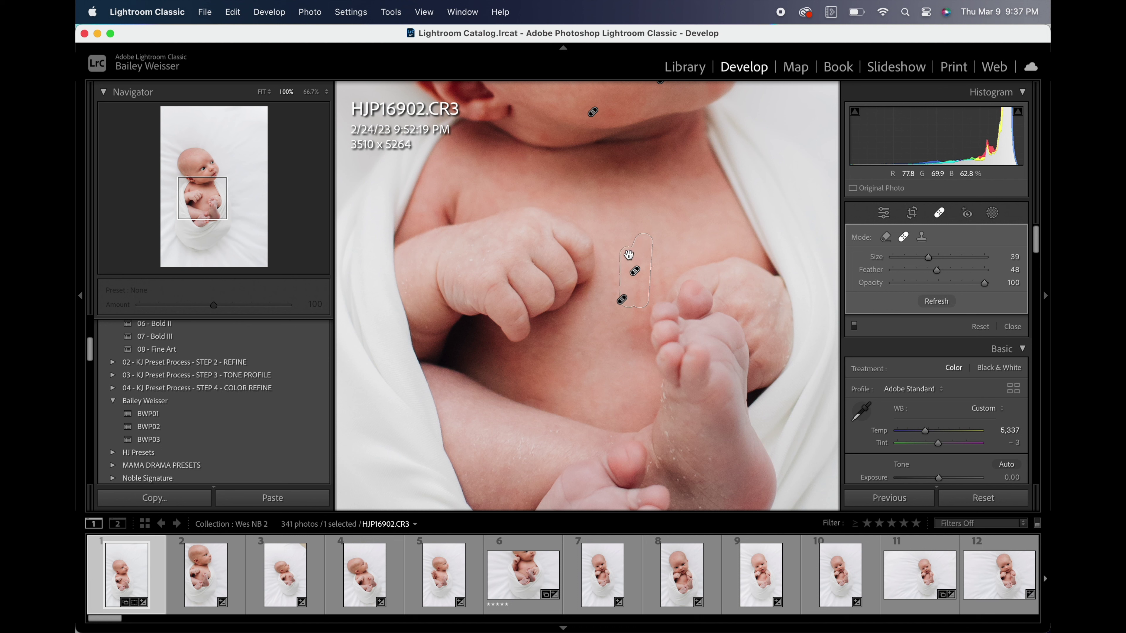
pyautogui.moveTo(671, 276); pyautogui.dragTo(598, 365)
pyautogui.click(632, 313)
pyautogui.moveTo(567, 111)
pyautogui.mouseDown()
pyautogui.moveTo(606, 236)
pyautogui.moveTo(640, 286)
pyautogui.moveTo(636, 244)
pyautogui.moveTo(648, 265)
pyautogui.mouseUp()
# Step: Heal a spot on the baby's leg, sourcing clean skin nearby
pyautogui.press('q')
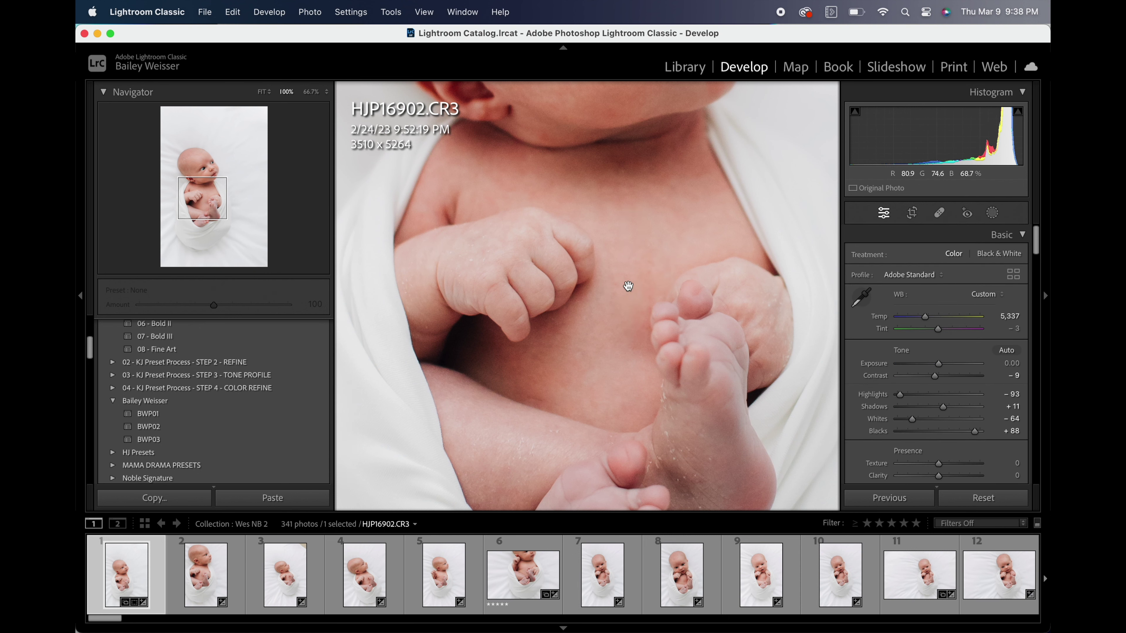
pyautogui.scroll(-5, 628, 286)
pyautogui.scroll(-2, 648, 351)
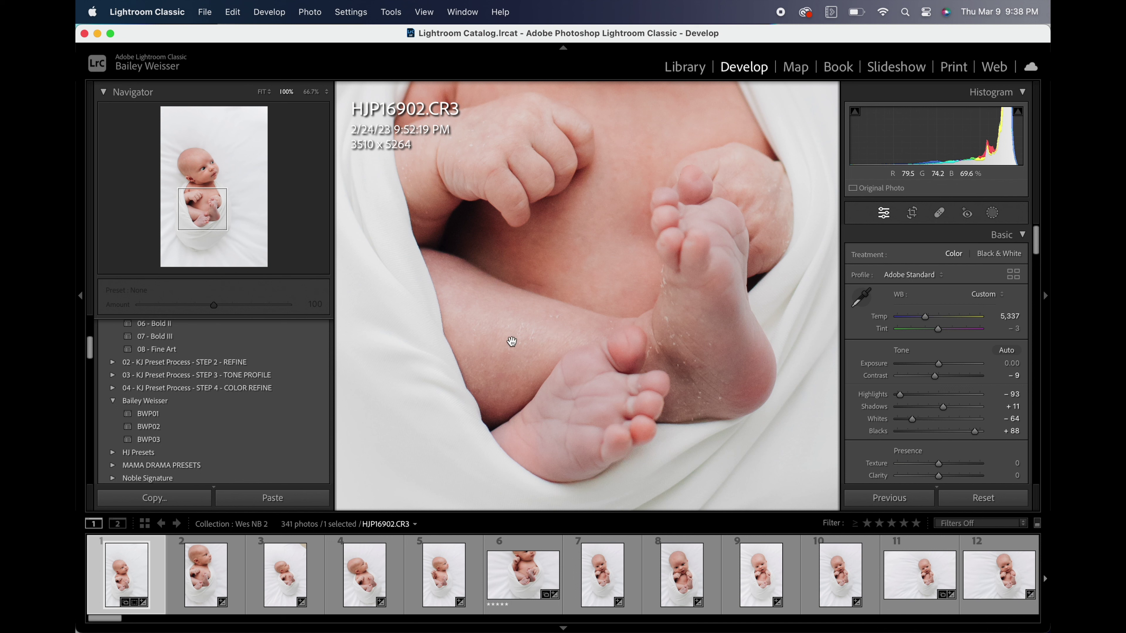
pyautogui.press('q')
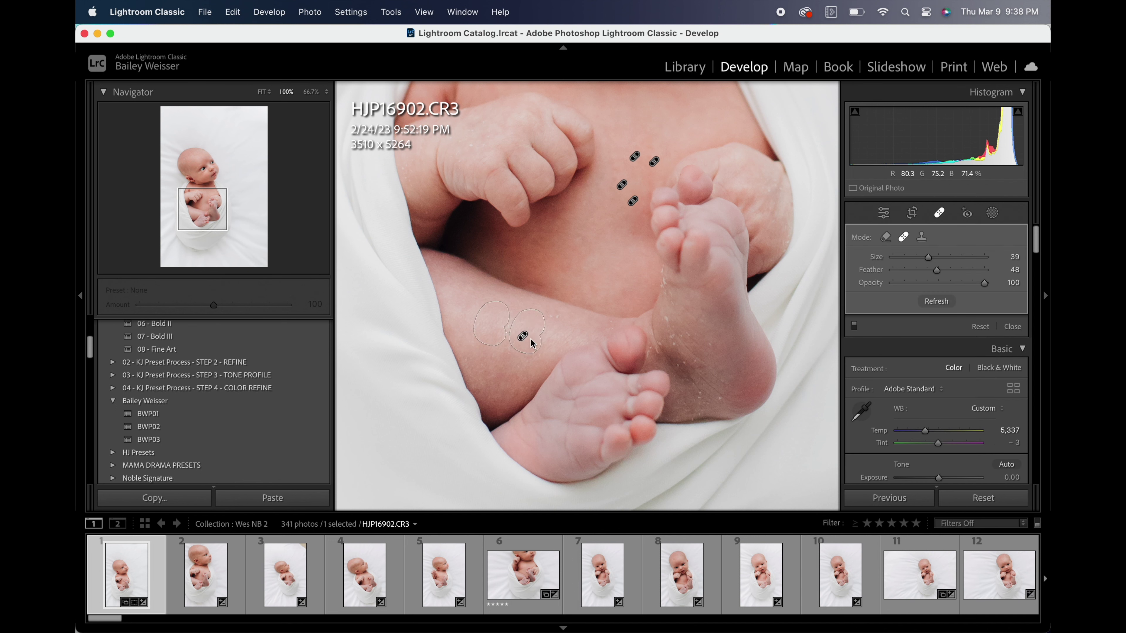
pyautogui.moveTo(491, 327); pyautogui.dragTo(600, 266)
pyautogui.click(668, 317)
pyautogui.moveTo(686, 334)
pyautogui.mouseDown()
pyautogui.moveTo(703, 352)
pyautogui.moveTo(702, 333)
pyautogui.mouseUp()
# Step: Heal several marks on the baby's heel, letting Lightroom pick a new source for one
pyautogui.scroll(-4, 661, 346)
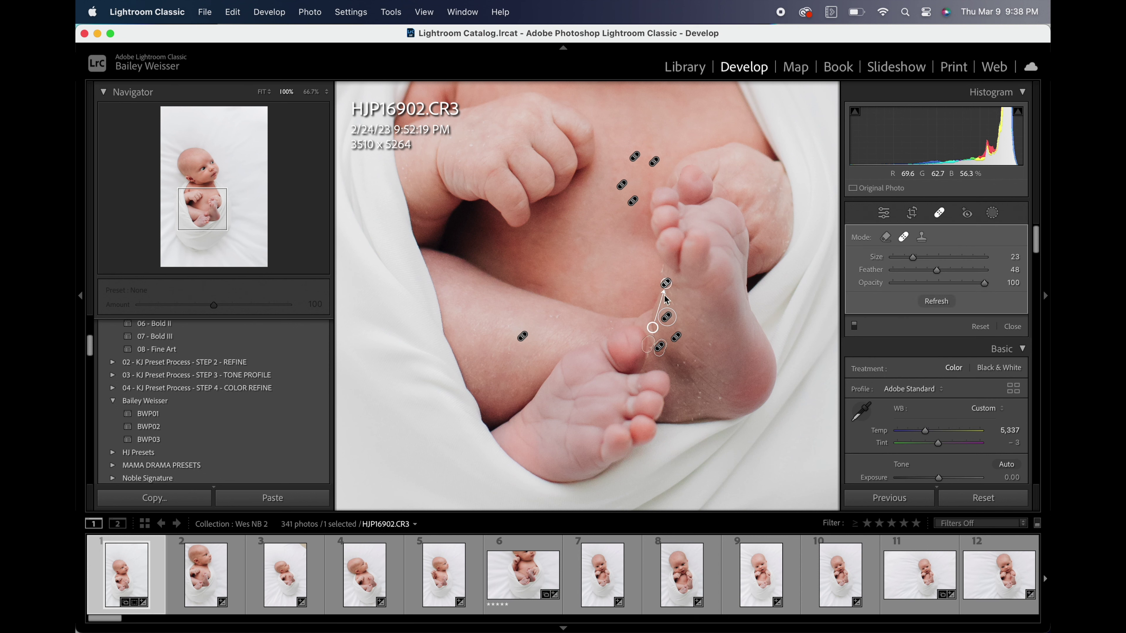
pyautogui.click(698, 390)
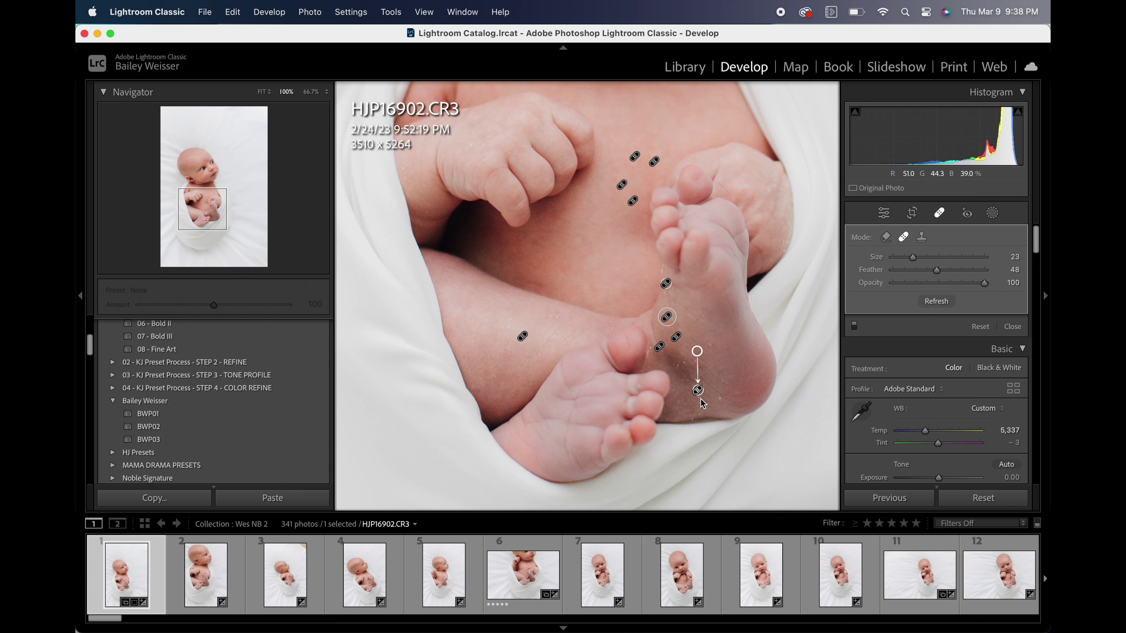
pyautogui.press('/')
pyautogui.click(721, 399)
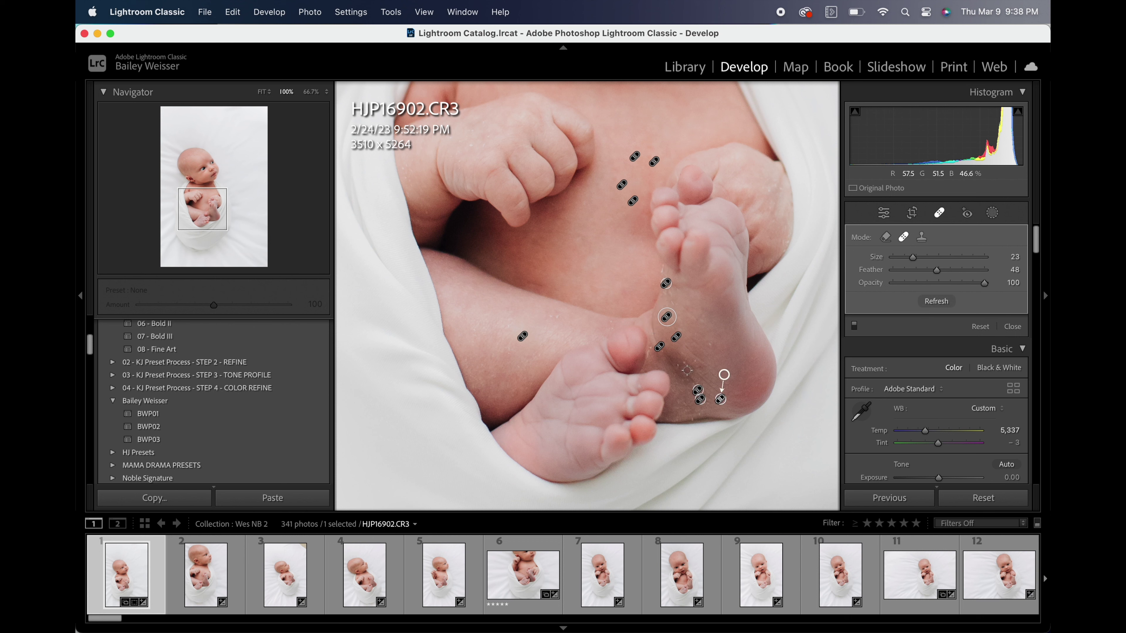
pyautogui.click(684, 362)
pyautogui.press('space')
pyautogui.press('q')
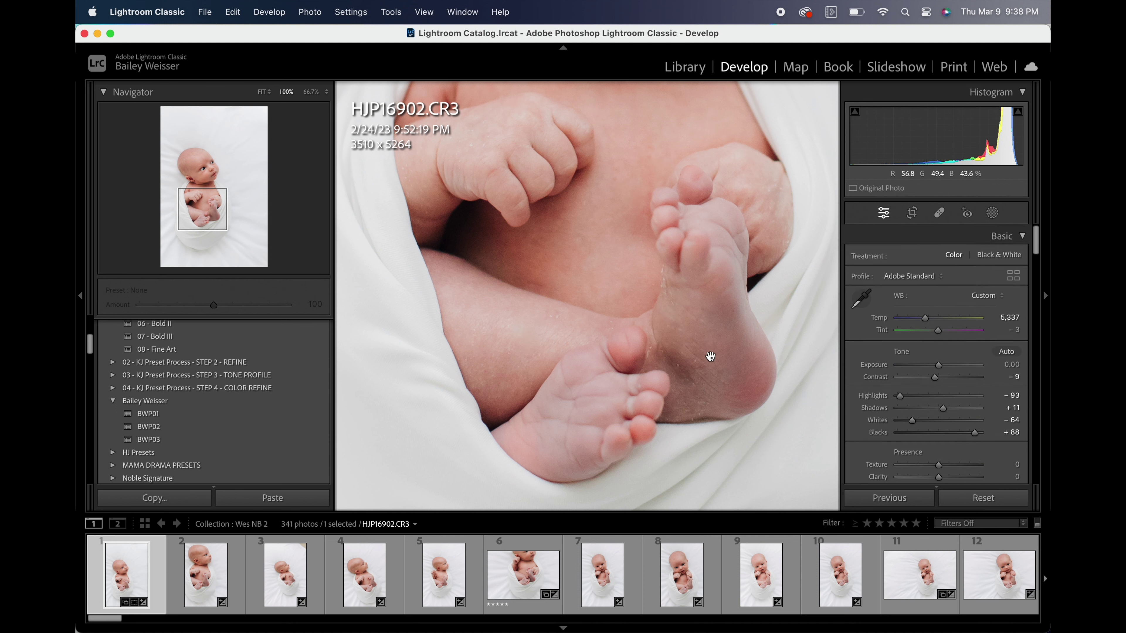
pyautogui.press('q')
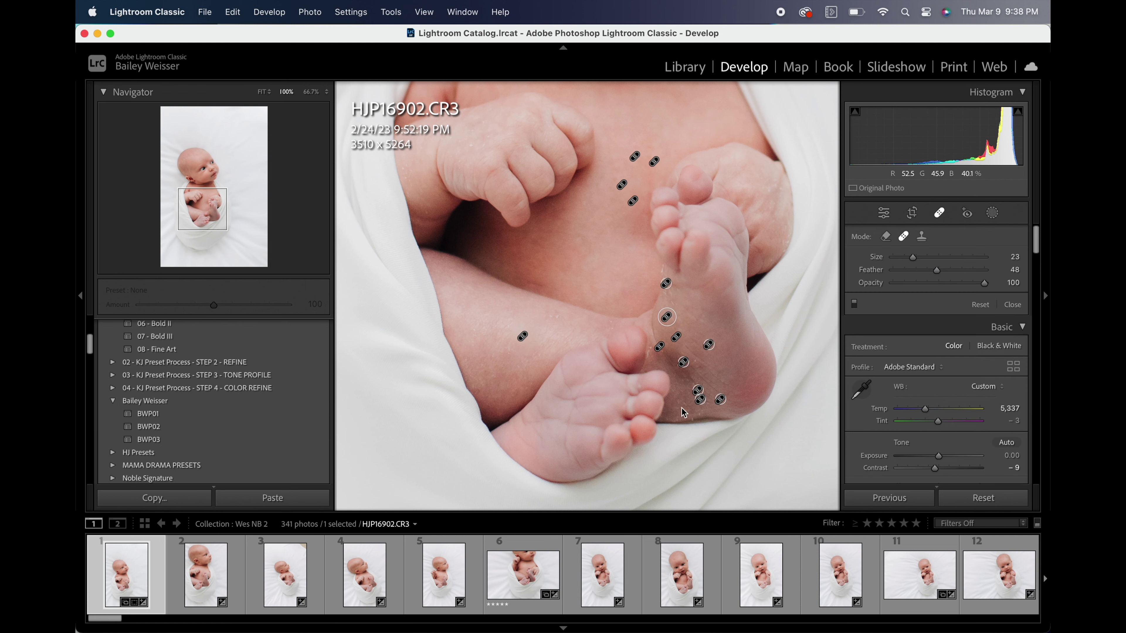
pyautogui.scroll(2, 681, 403)
pyautogui.moveTo(681, 403)
pyautogui.mouseDown()
pyautogui.moveTo(691, 409)
pyautogui.moveTo(685, 393)
pyautogui.mouseUp()
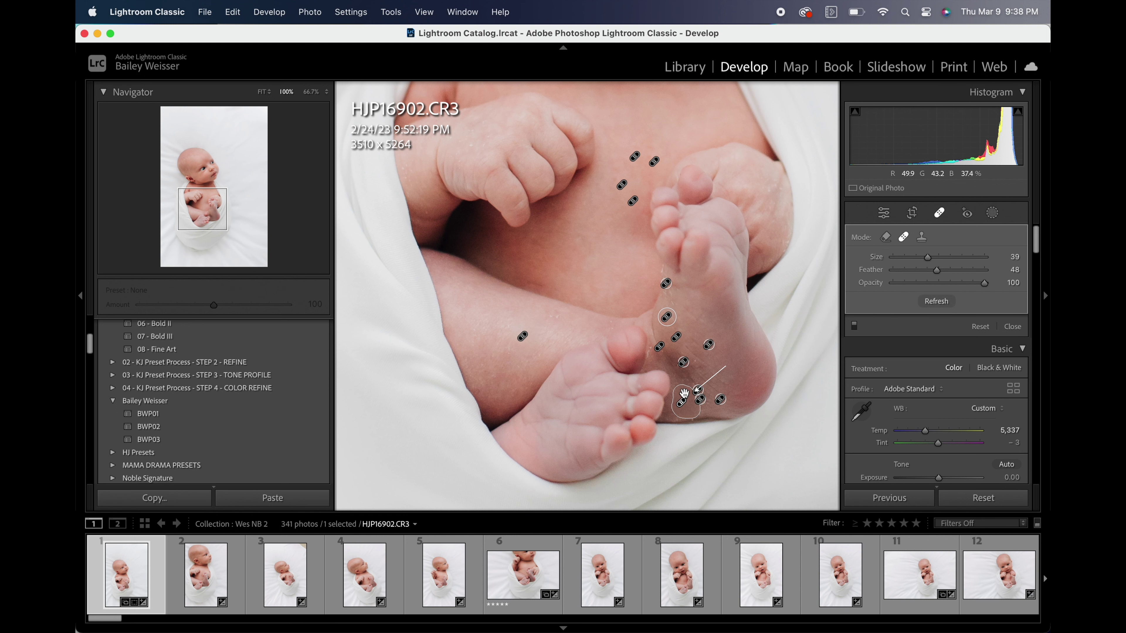
pyautogui.press('q')
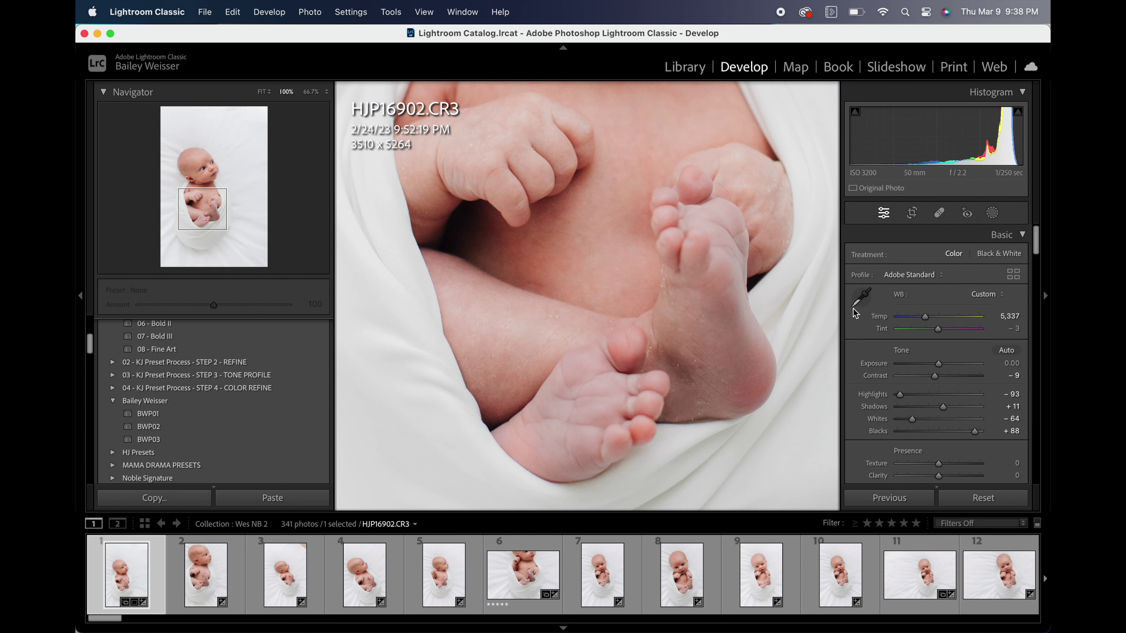
# Step: Shrink the brush to size 12 and heal a small foot blemish using clean skin below
pyautogui.press('super+equal')
pyautogui.press('super+equal')
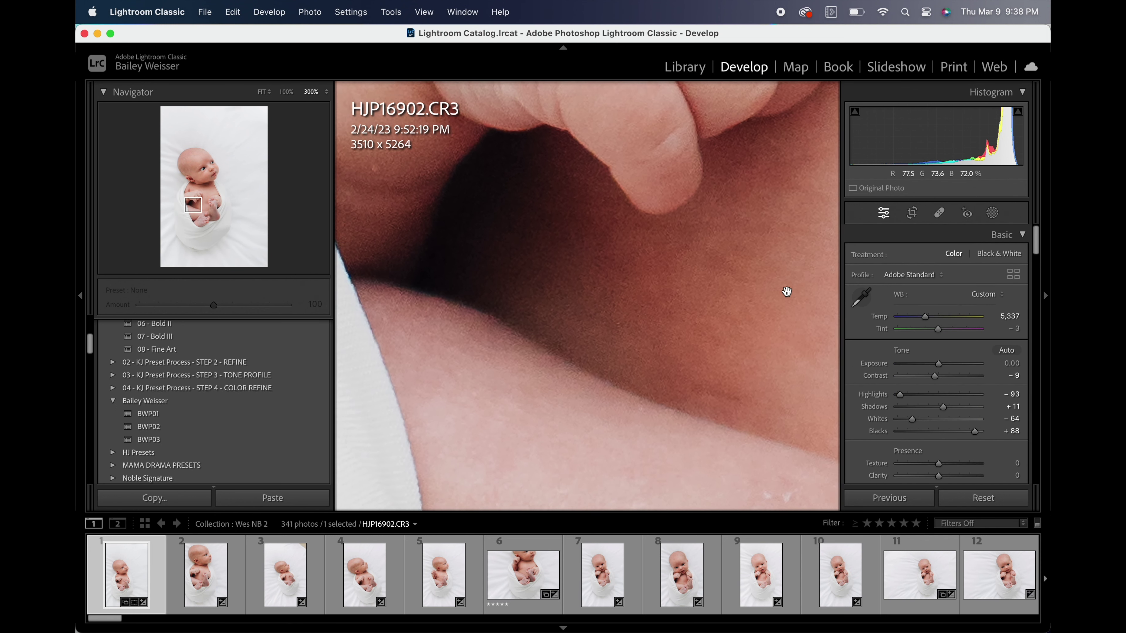
pyautogui.press('super+minus')
pyautogui.press('super+minus')
pyautogui.moveTo(787, 291); pyautogui.dragTo(685, 289)
pyautogui.press('super+equal')
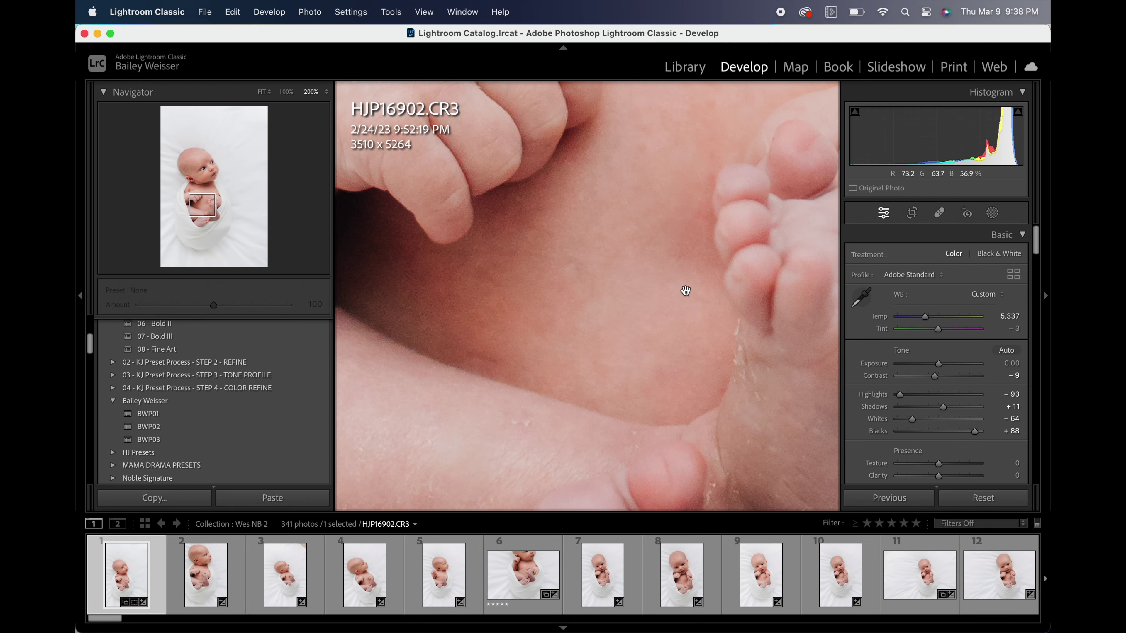
pyautogui.press('super+minus')
pyautogui.press('q')
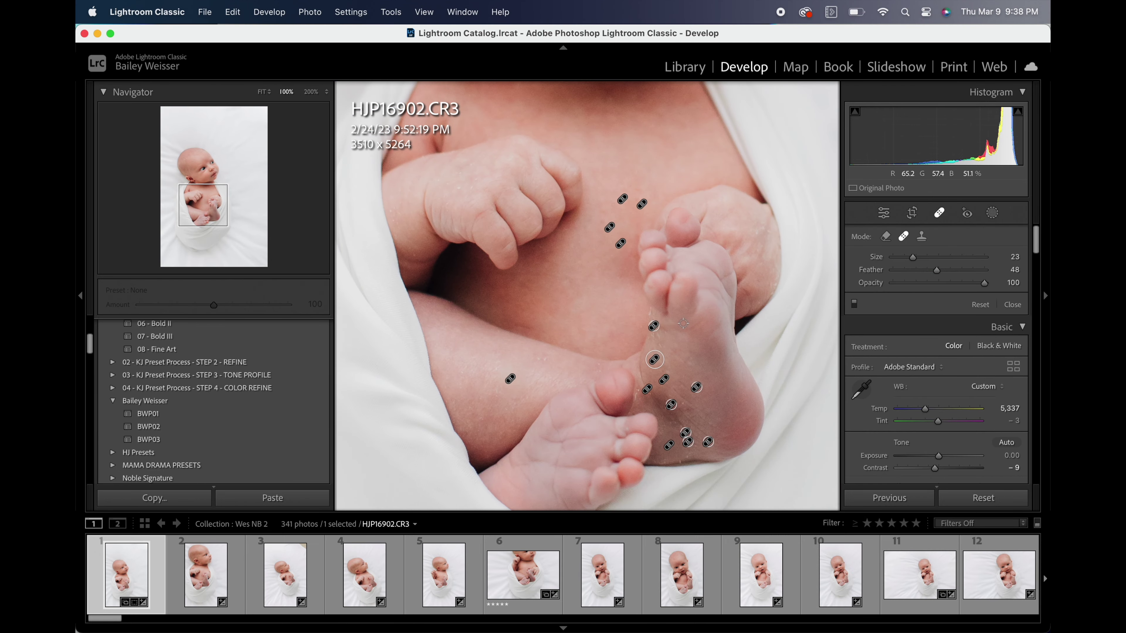
pyautogui.press('[')
pyautogui.press('[')
pyautogui.press('[')
pyautogui.press('[')
pyautogui.press('[')
pyautogui.click(651, 315)
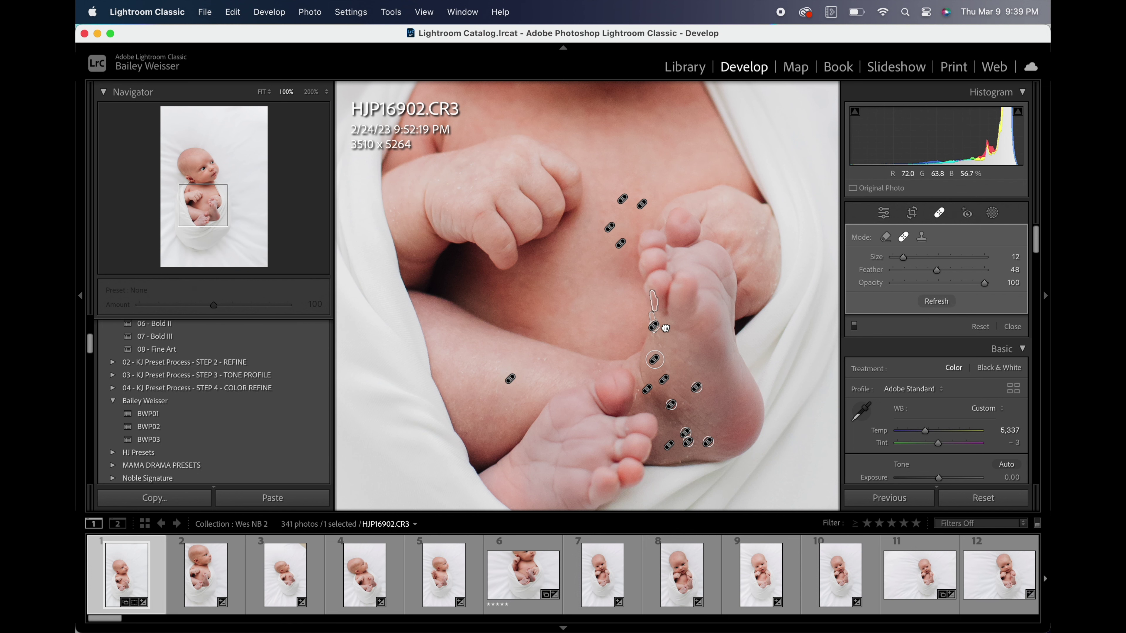
pyautogui.moveTo(665, 328); pyautogui.dragTo(673, 344)
pyautogui.press('q')
pyautogui.click(673, 342)
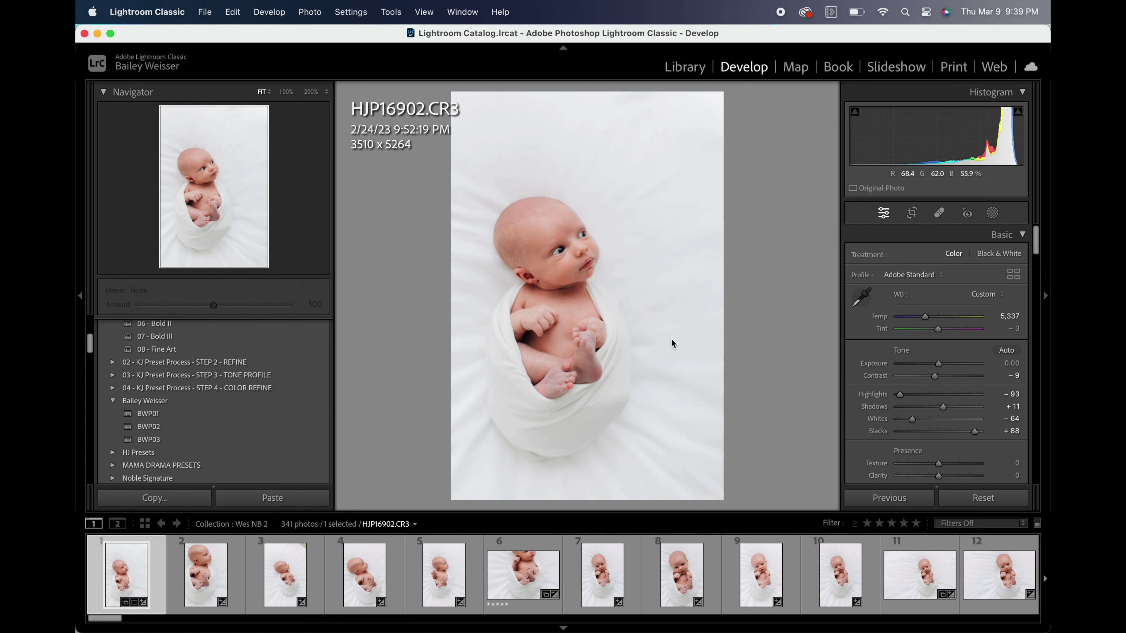
# Step: Zoom to 33.3% to review the healed spots on HJP16902
pyautogui.click(650, 310)
pyautogui.click(651, 311)
pyautogui.press('super+equal')
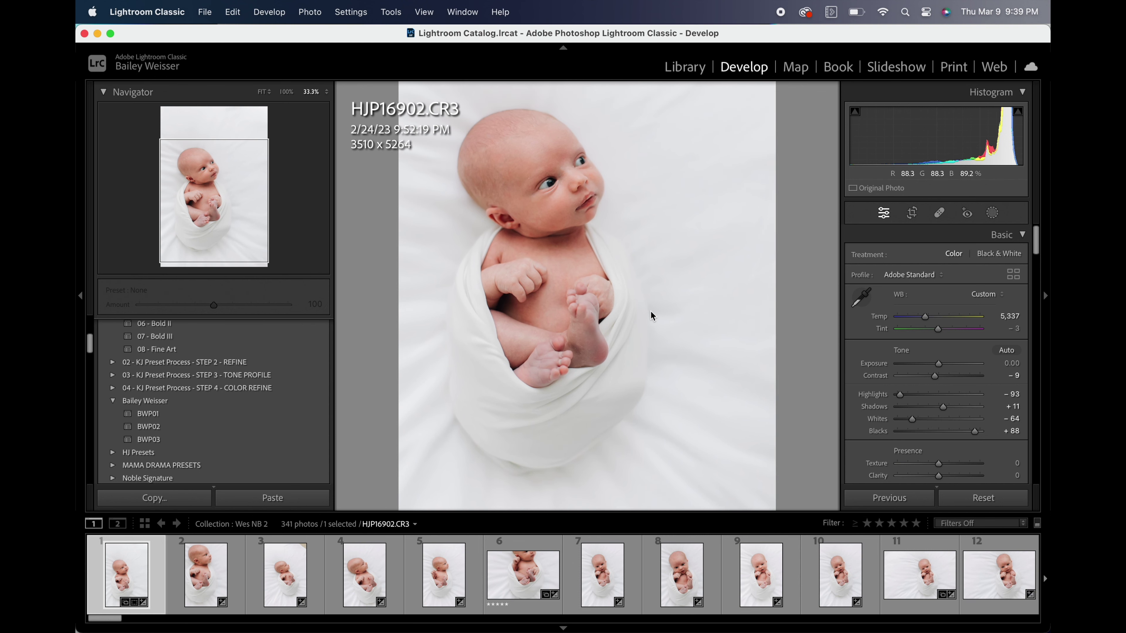
pyautogui.press('q')
pyautogui.scroll(5, 546, 183)
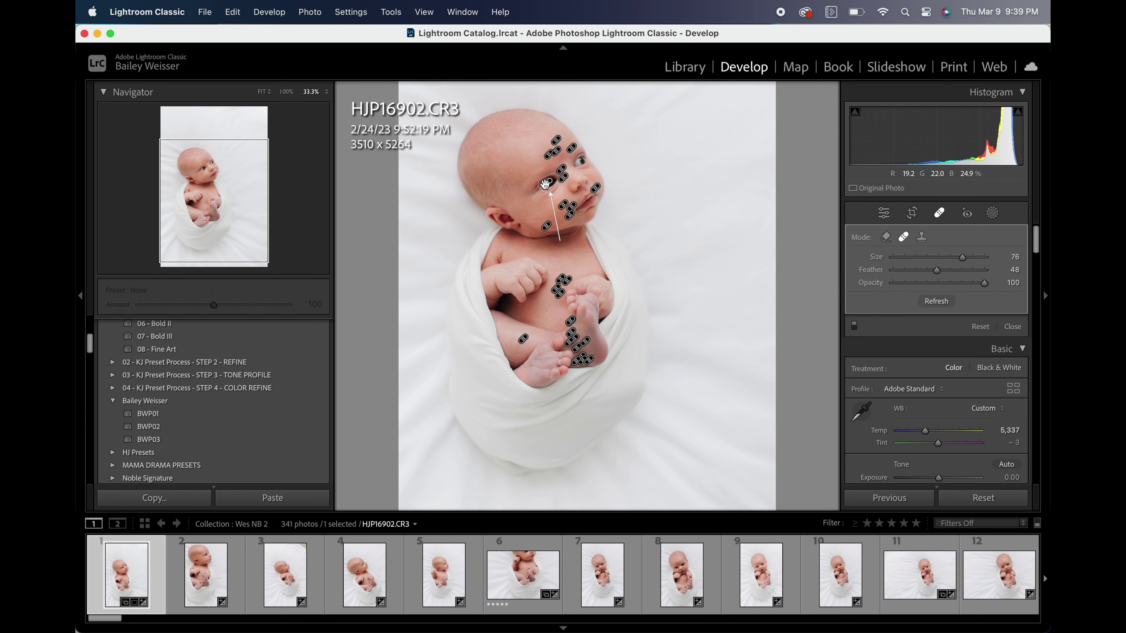
# Step: Brush an Iris Enhance mask (Exposure 0.35) over the baby's eye, then advance to HJP16906.CR3
pyautogui.press('k')
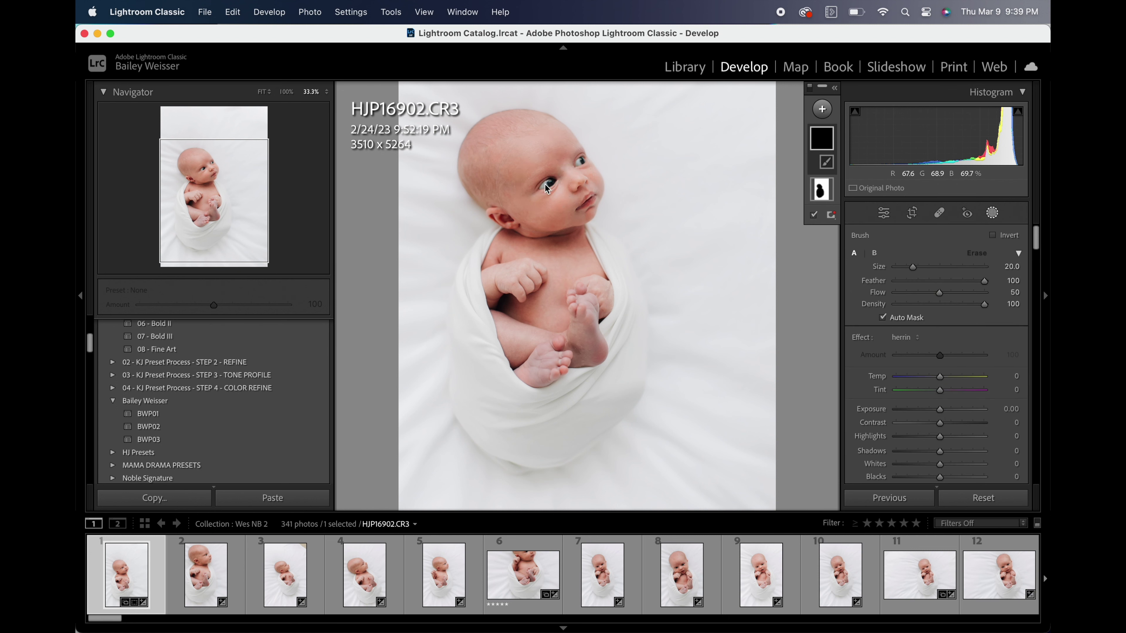
pyautogui.scroll(-10, 547, 188)
pyautogui.moveTo(548, 189); pyautogui.dragTo(580, 163)
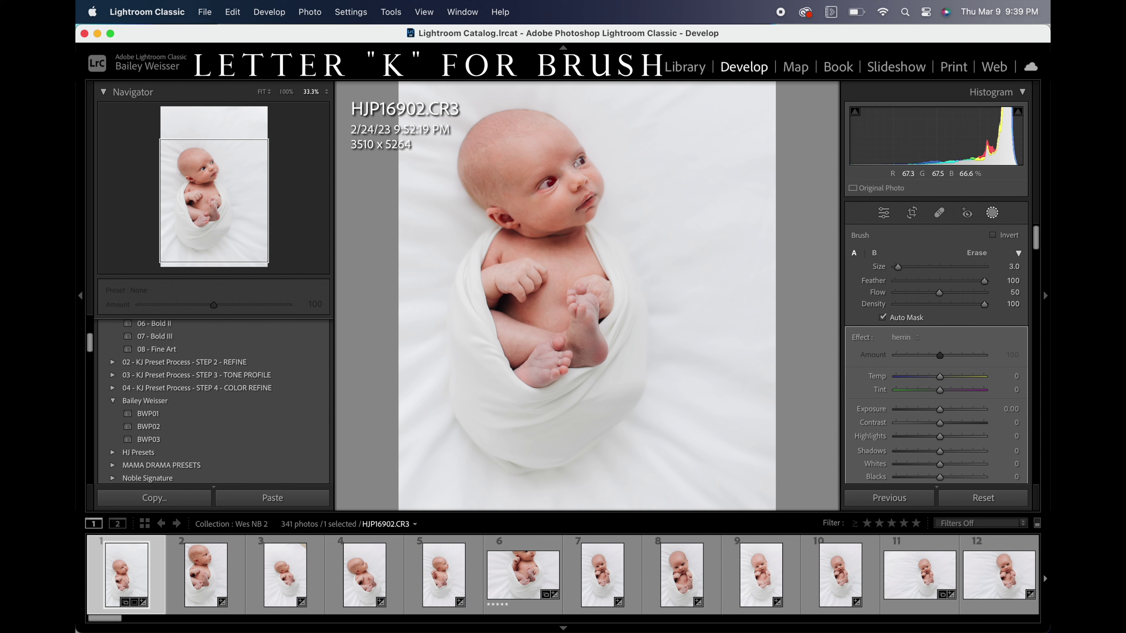
pyautogui.click(904, 338)
pyautogui.click(909, 338)
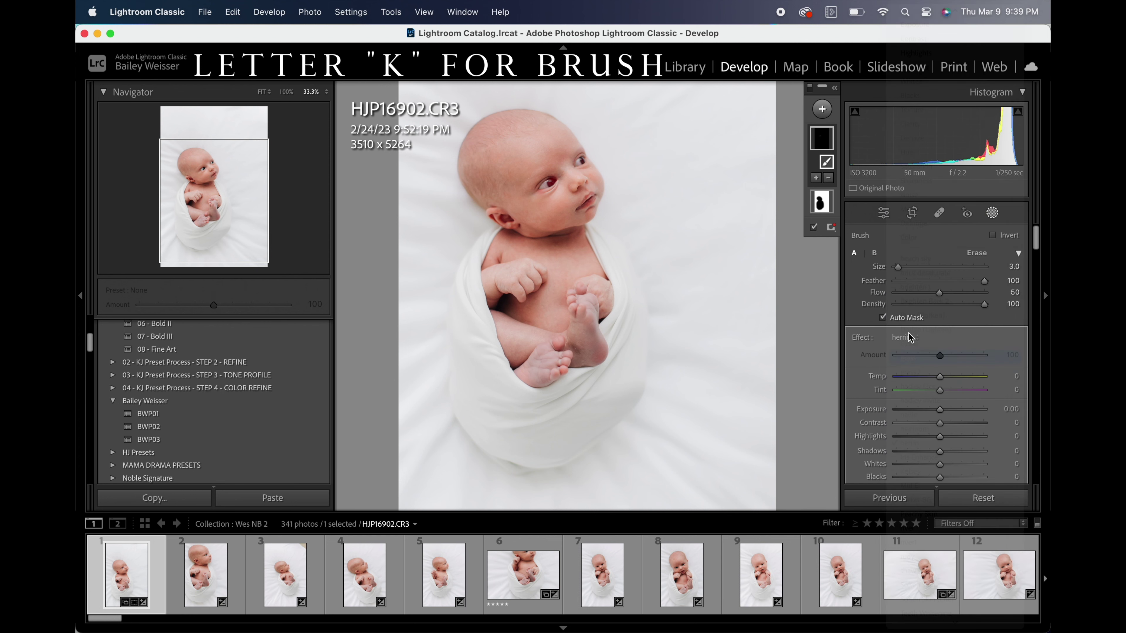
pyautogui.click(910, 338)
pyautogui.press('i')
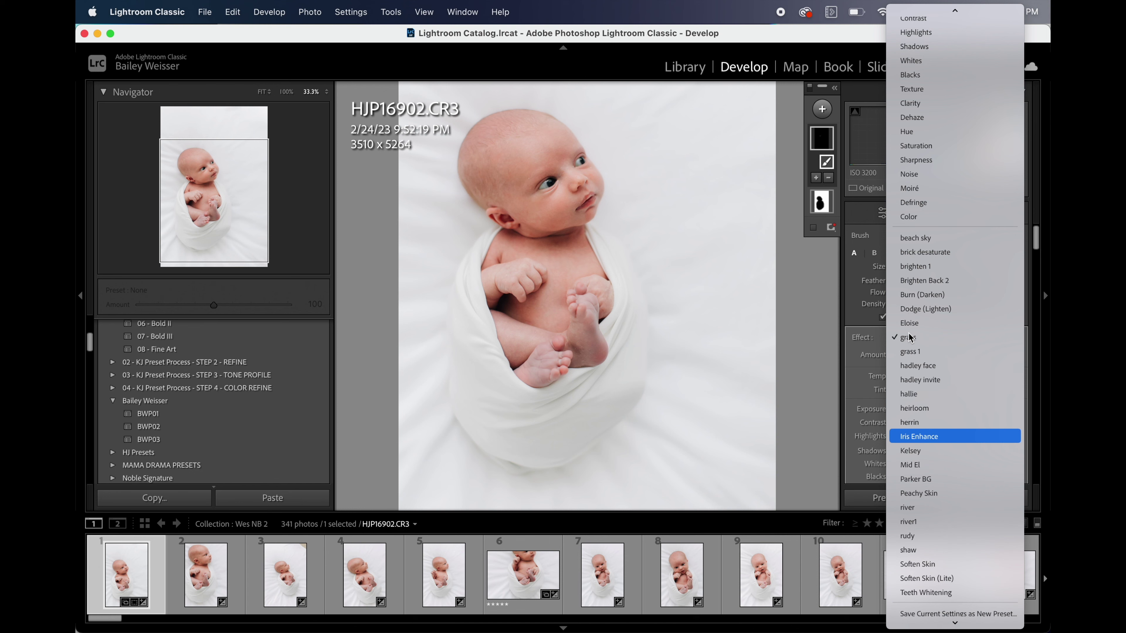
pyautogui.press('Escape')
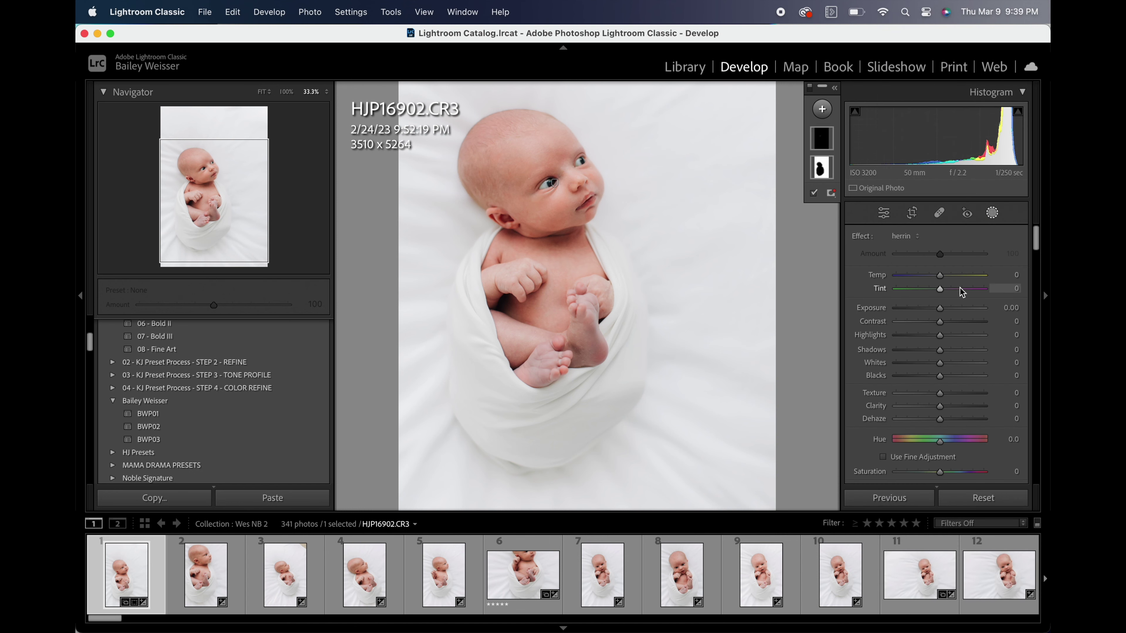
pyautogui.click(827, 138)
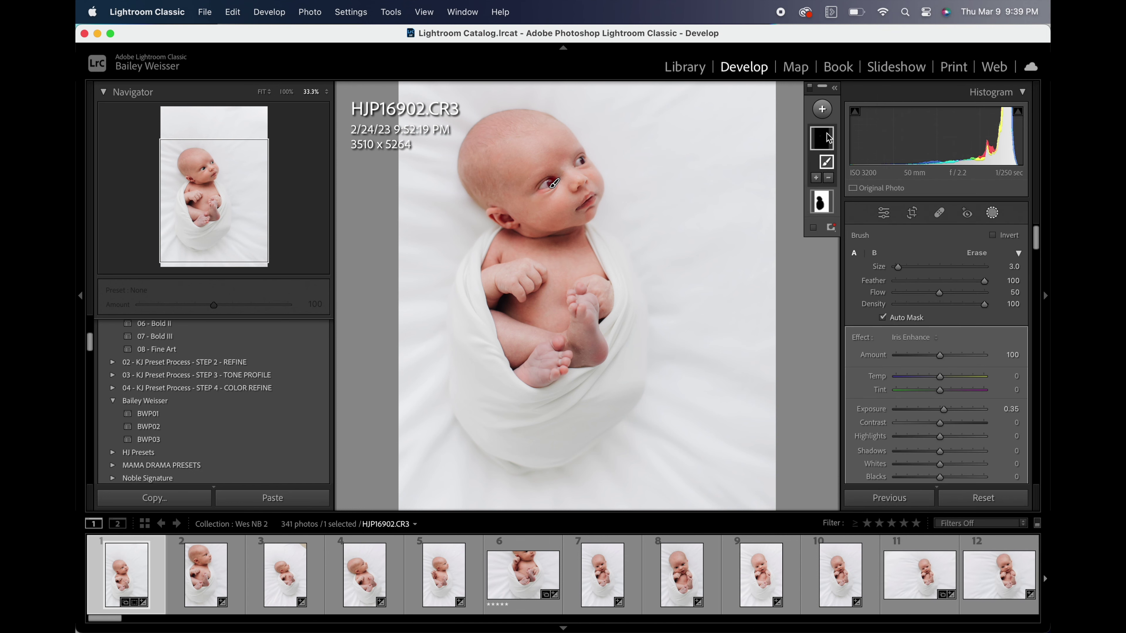
pyautogui.press('k')
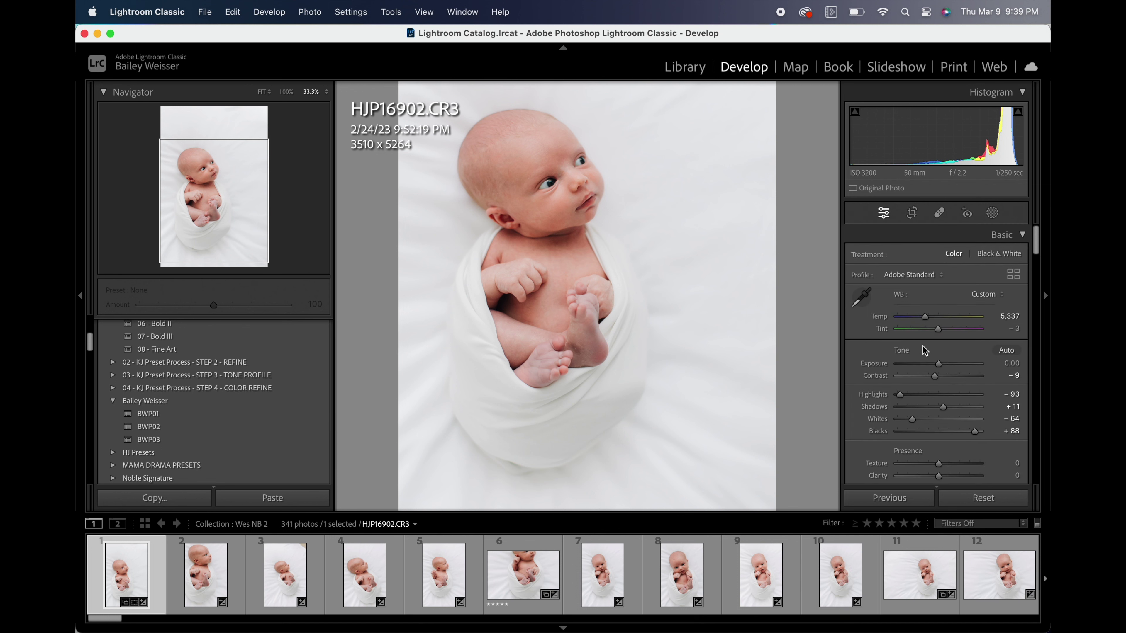
pyautogui.press('z')
pyautogui.press('Right')
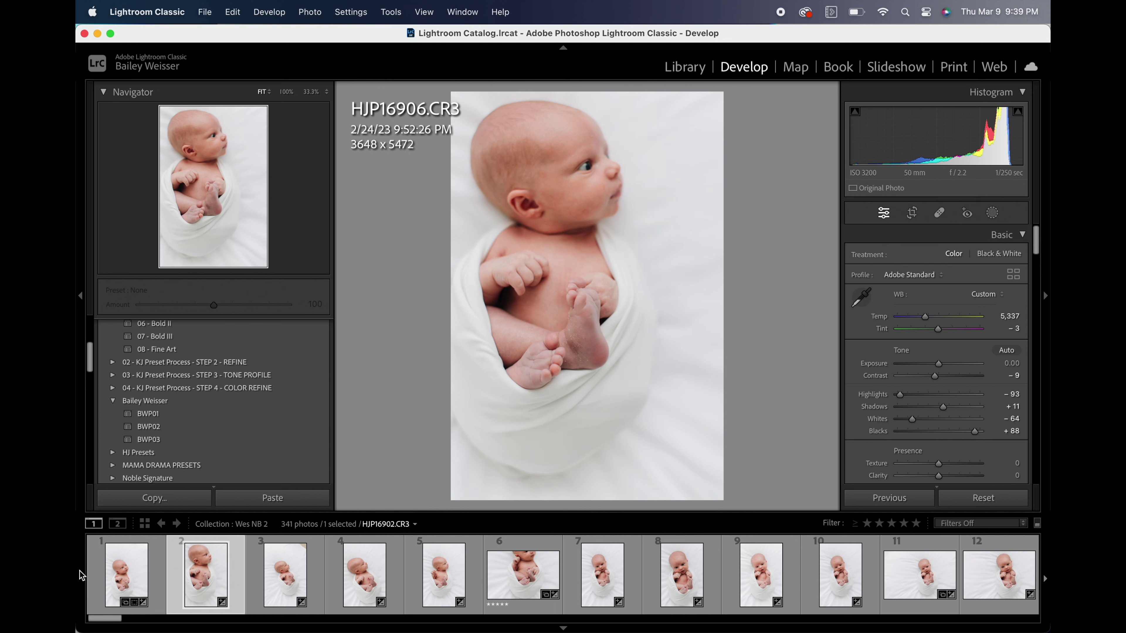
# Step: Pick HJP16938.CR3 from the Library grid and view it large
pyautogui.click(145, 524)
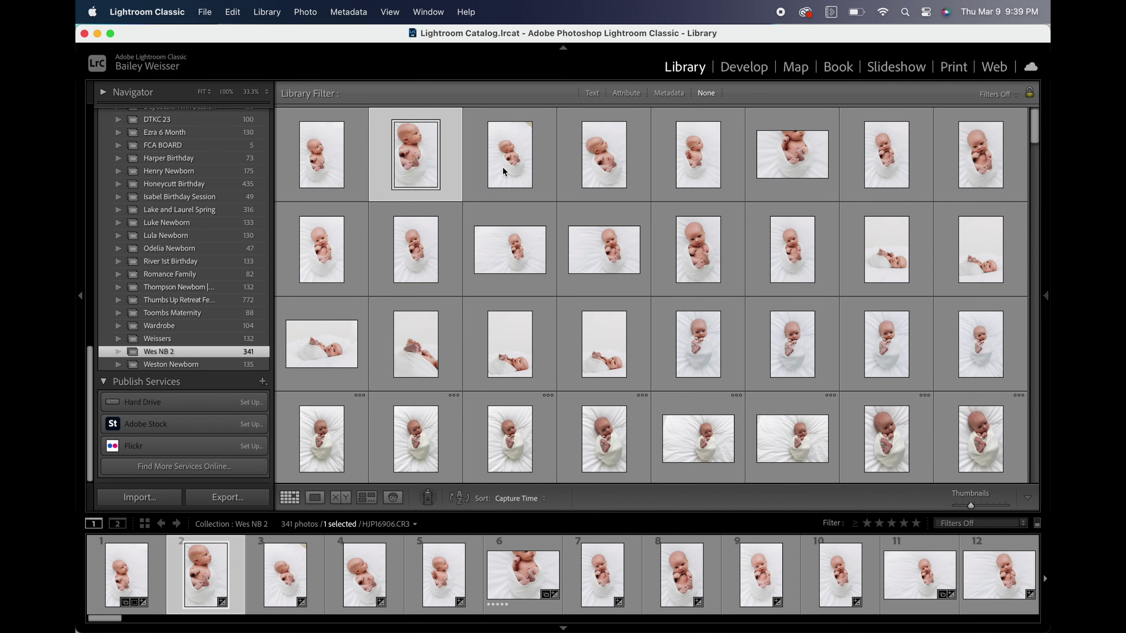
pyautogui.scroll(-1, 504, 172)
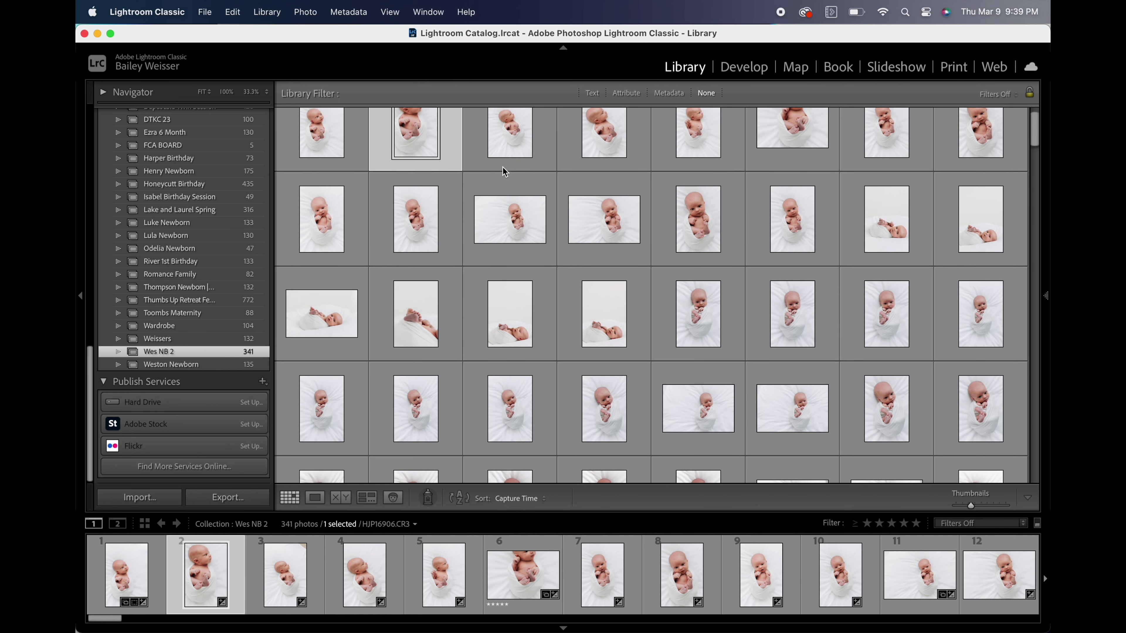
pyautogui.scroll(1, 336, 129)
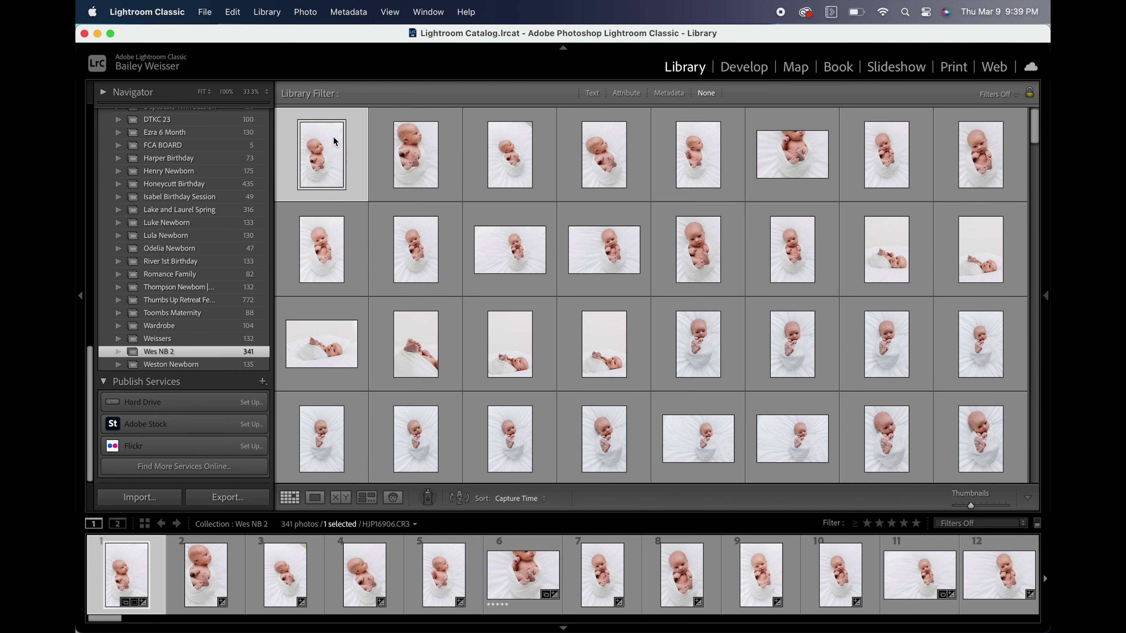
pyautogui.click(506, 363)
pyautogui.press('Right')
pyautogui.press('e')
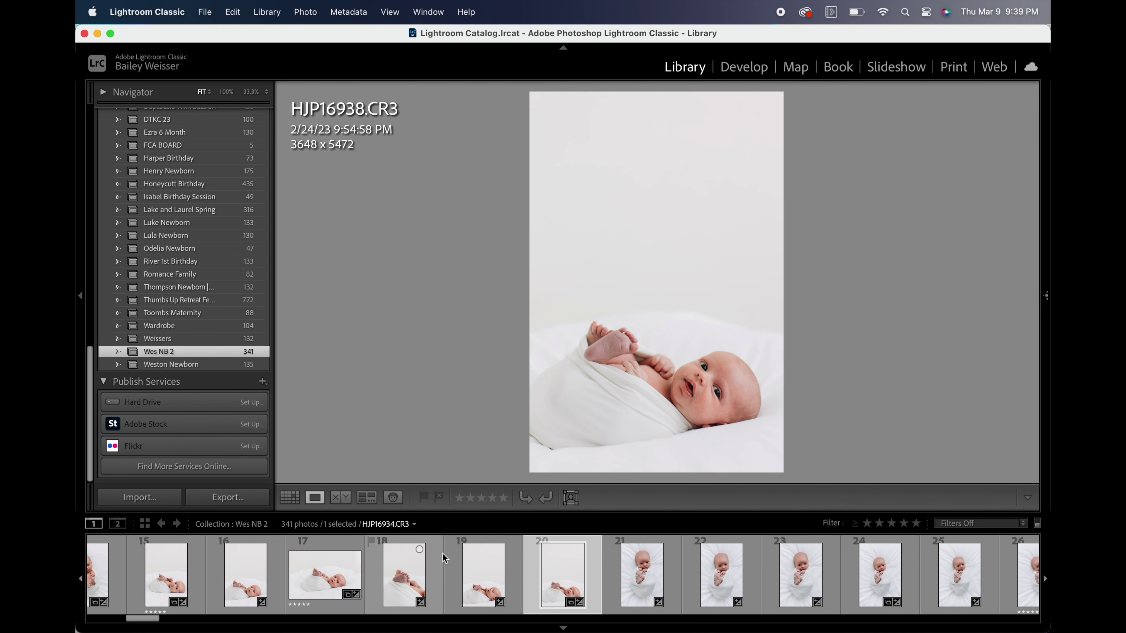
# Step: Compare HJP16938.CR3 with the edited HJP16902.CR3 in Survey, then open it alone
pyautogui.hscroll(-10, 310, 576)
pyautogui.click(129, 586)
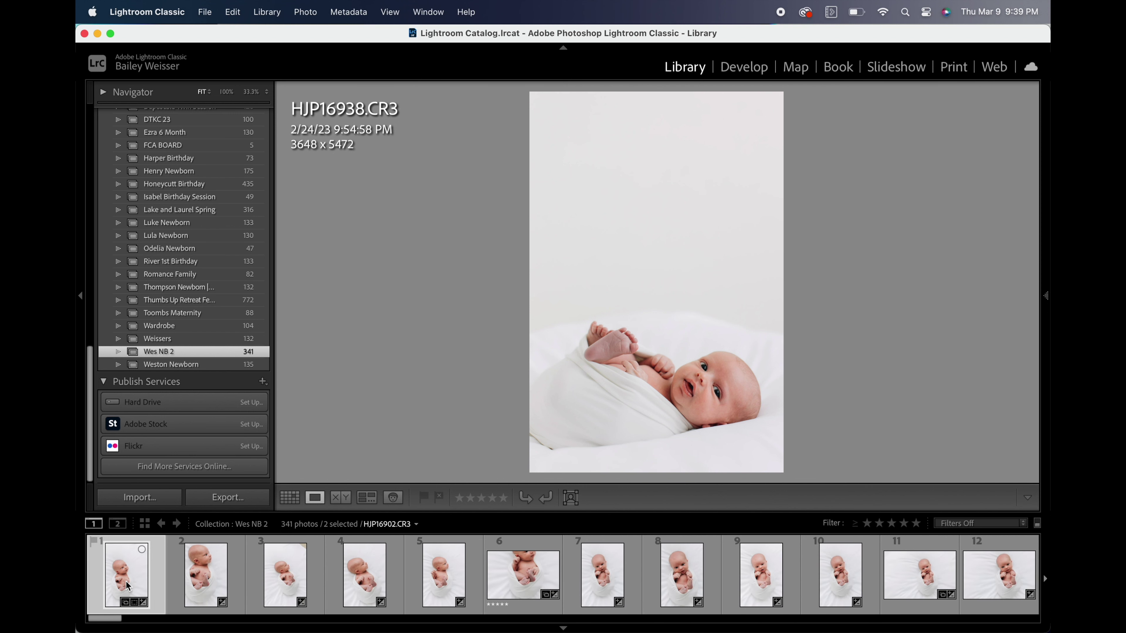
pyautogui.press('n')
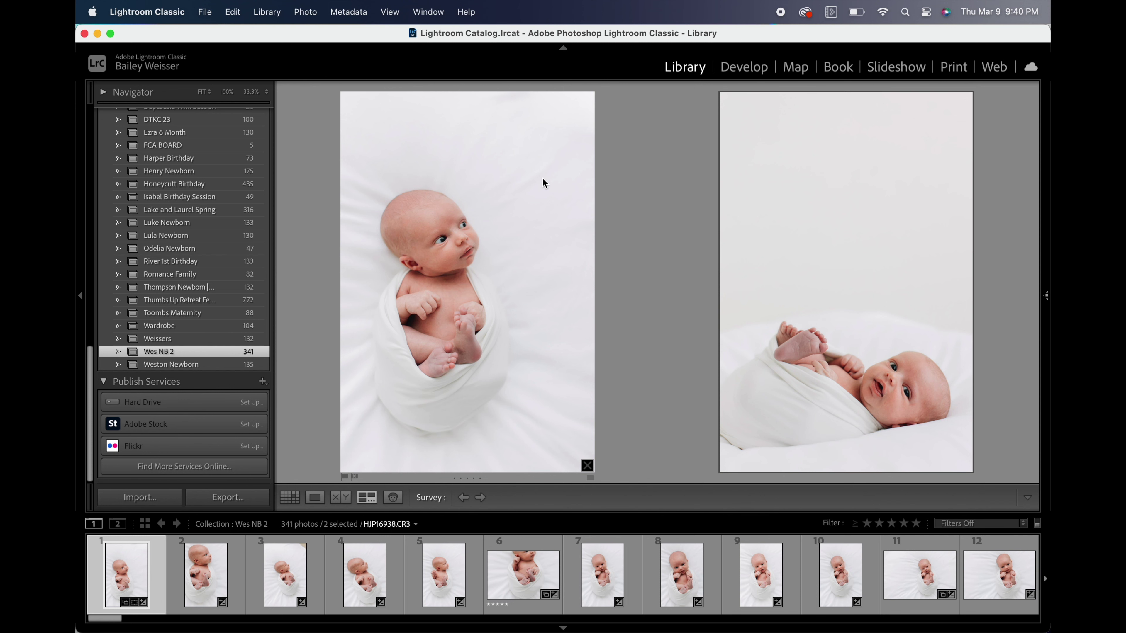
pyautogui.doubleClick(860, 223)
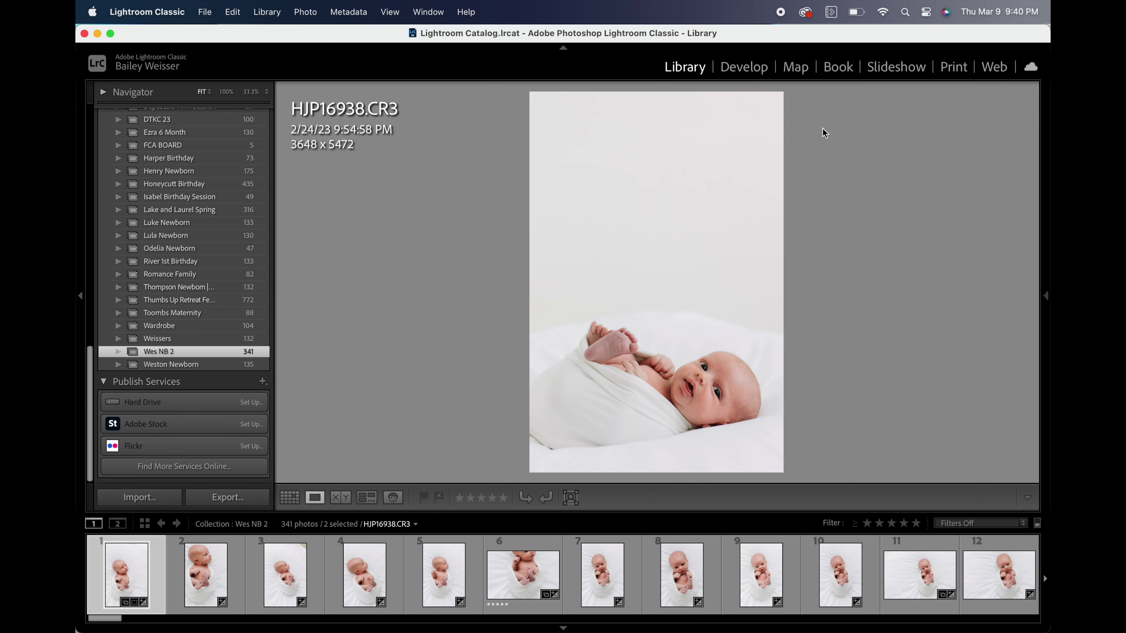
# Step: Add a top-down linear gradient mask on HJP16938.CR3 with Temp -46 and Exposure 0.76
pyautogui.click(762, 70)
pyautogui.press('k')
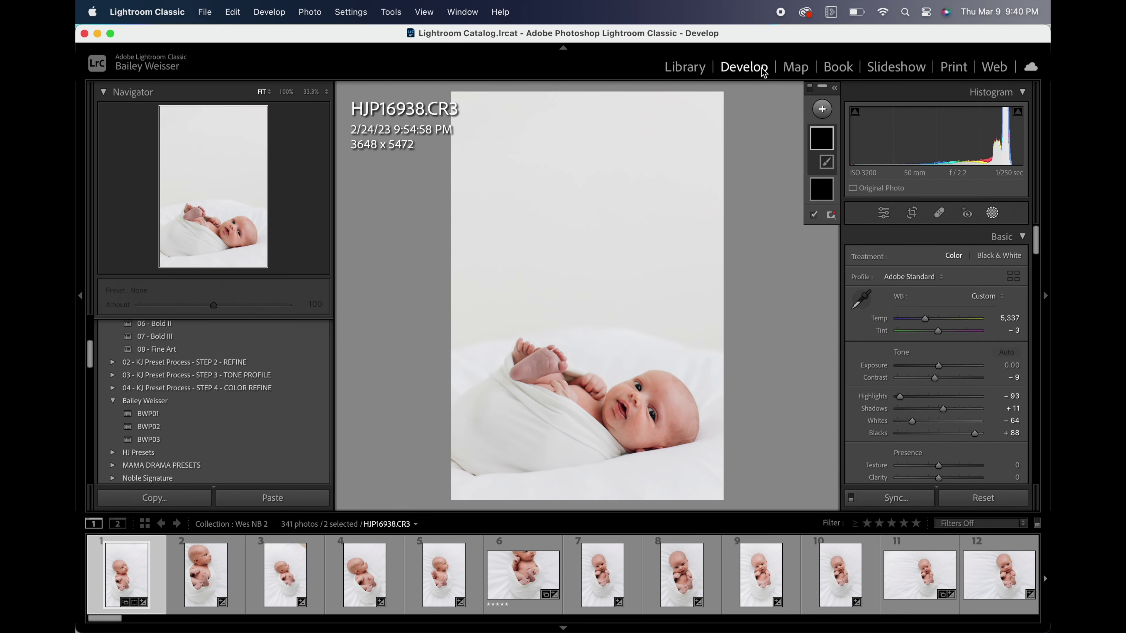
pyautogui.press('l')
pyautogui.press('l')
pyautogui.press('l')
pyautogui.press('m')
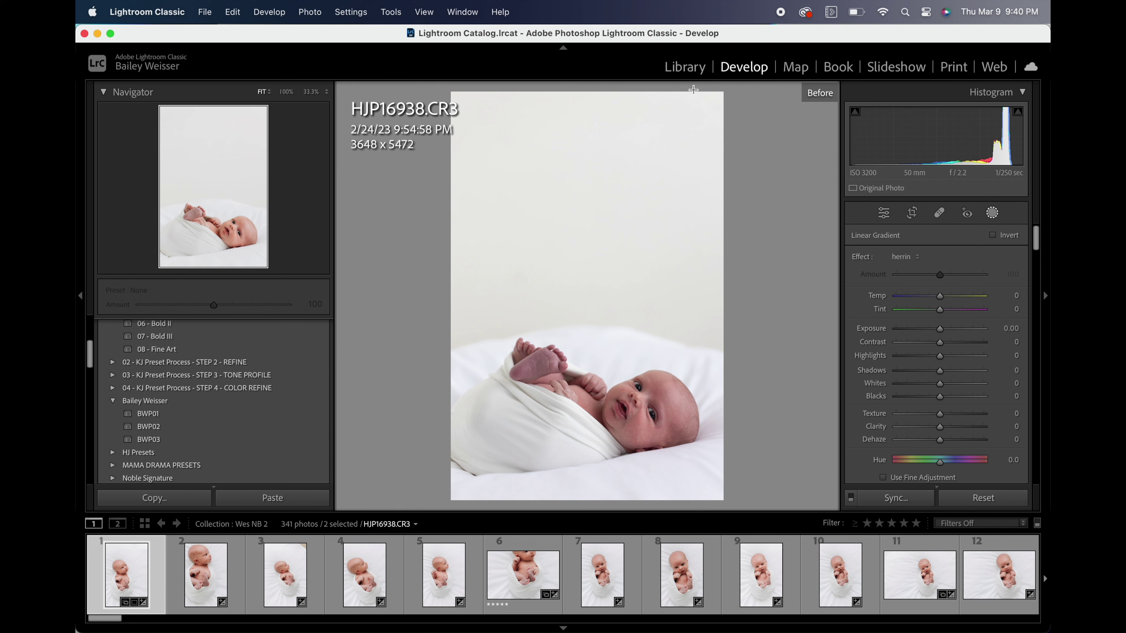
pyautogui.moveTo(660, 84); pyautogui.dragTo(656, 438)
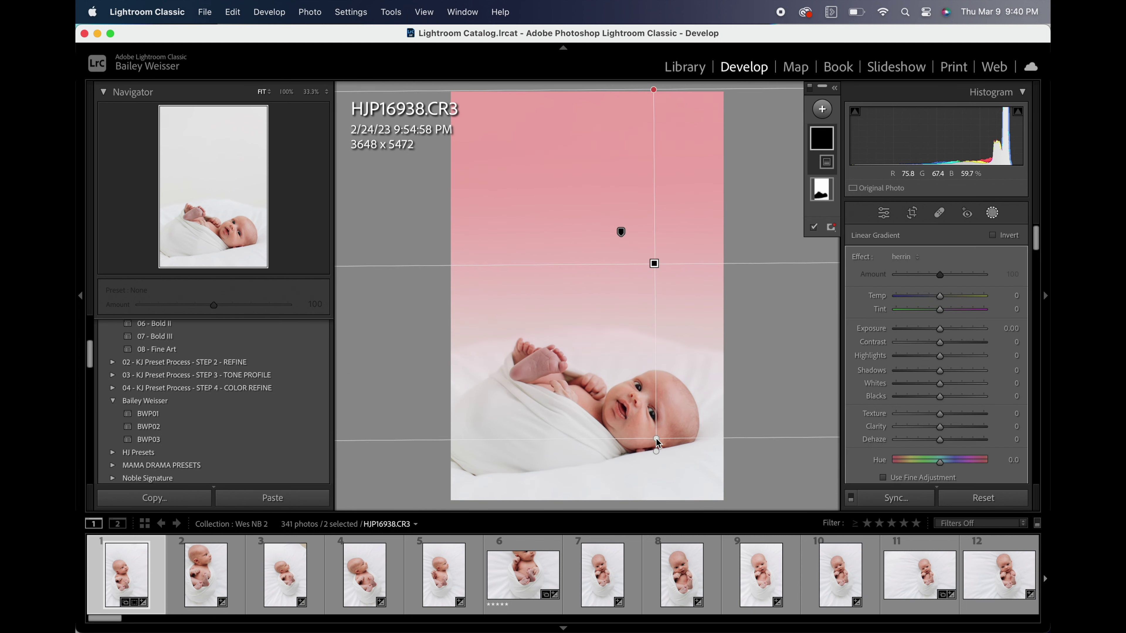
pyautogui.click(943, 328)
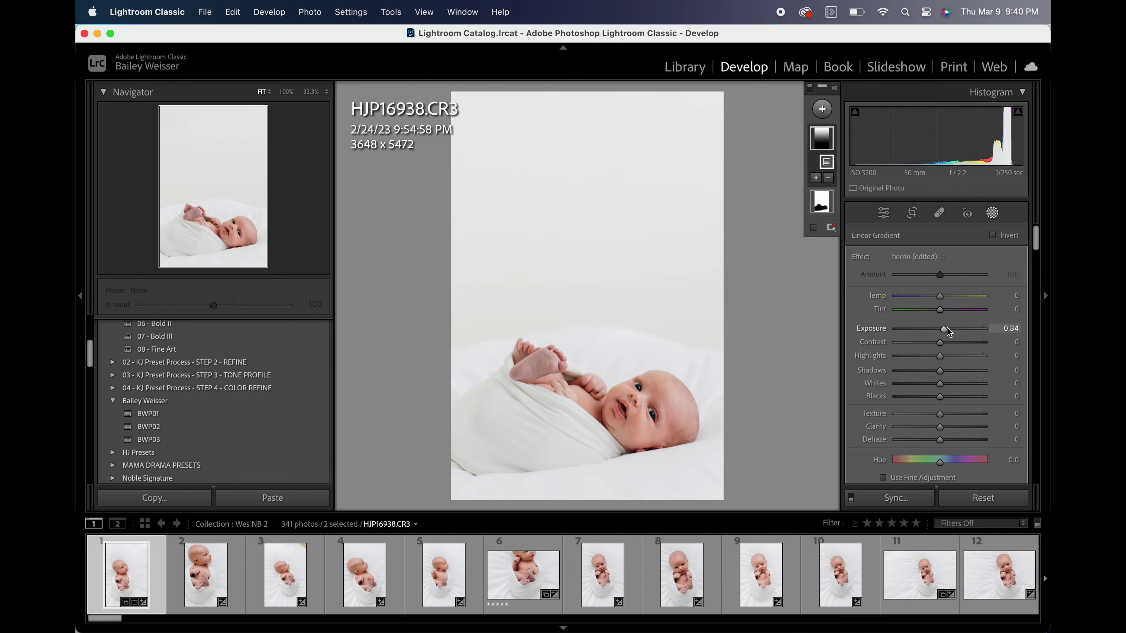
pyautogui.moveTo(940, 302); pyautogui.dragTo(934, 303)
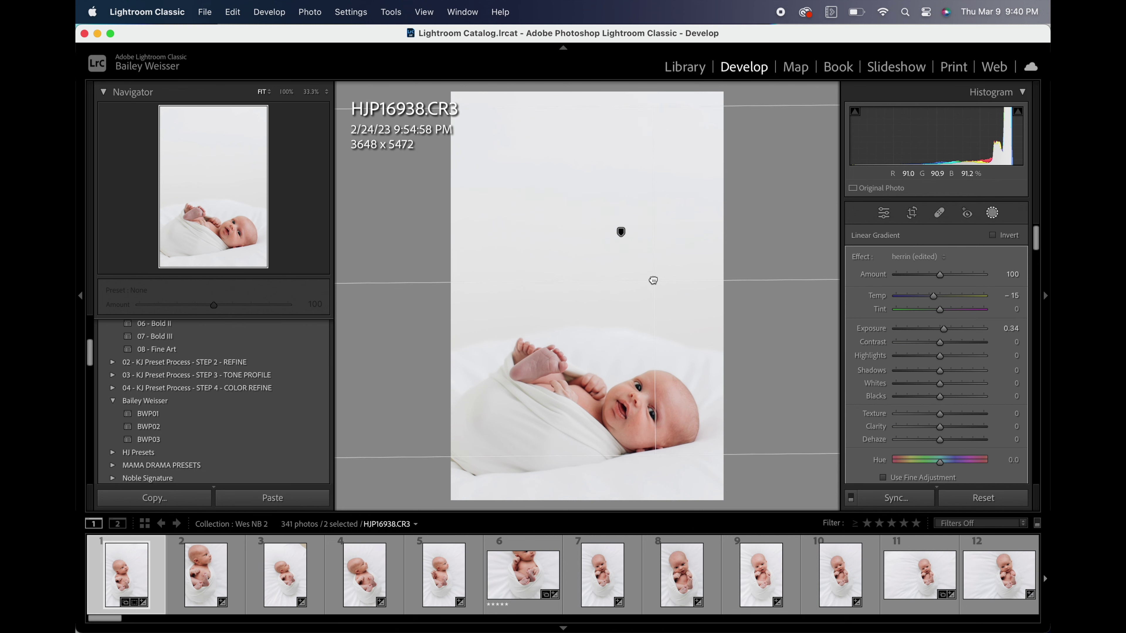
pyautogui.moveTo(933, 296); pyautogui.dragTo(950, 327)
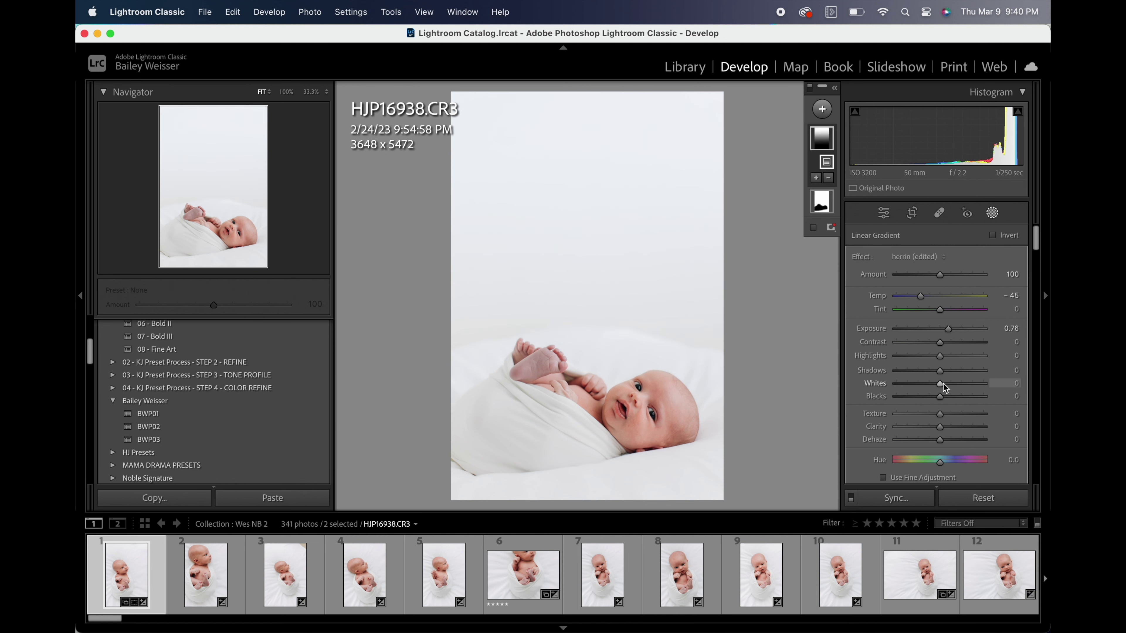
pyautogui.moveTo(943, 382); pyautogui.dragTo(945, 383)
# Step: Finish the mask, compare both selected photos in Survey, then open the wrapped-baby photo alone
pyautogui.hotkey('shift', 'w')
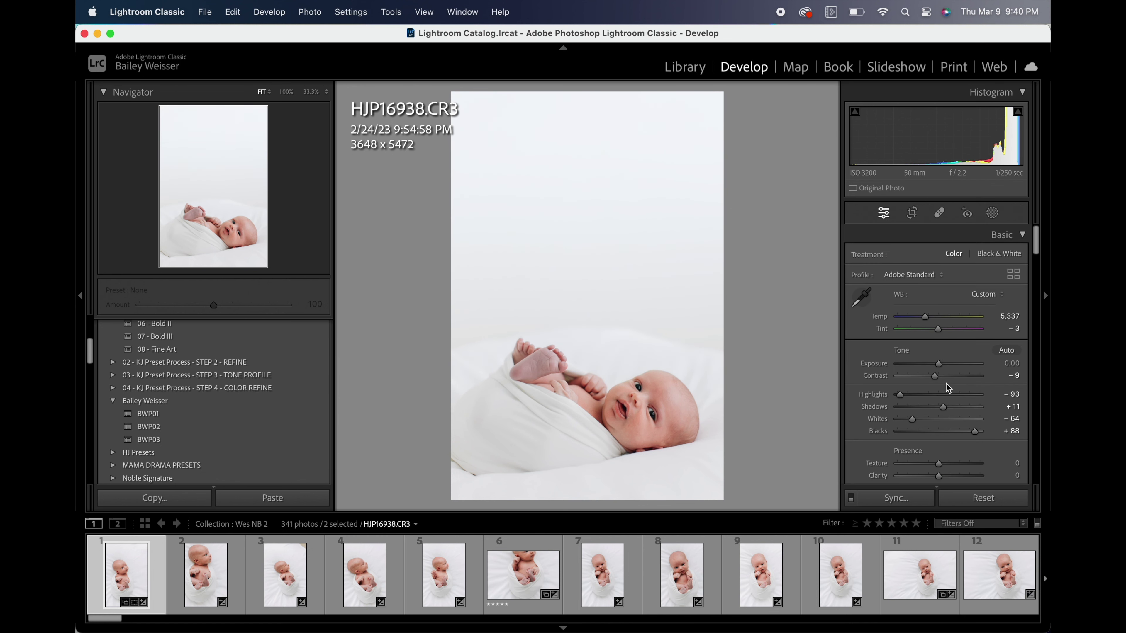
pyautogui.press('n')
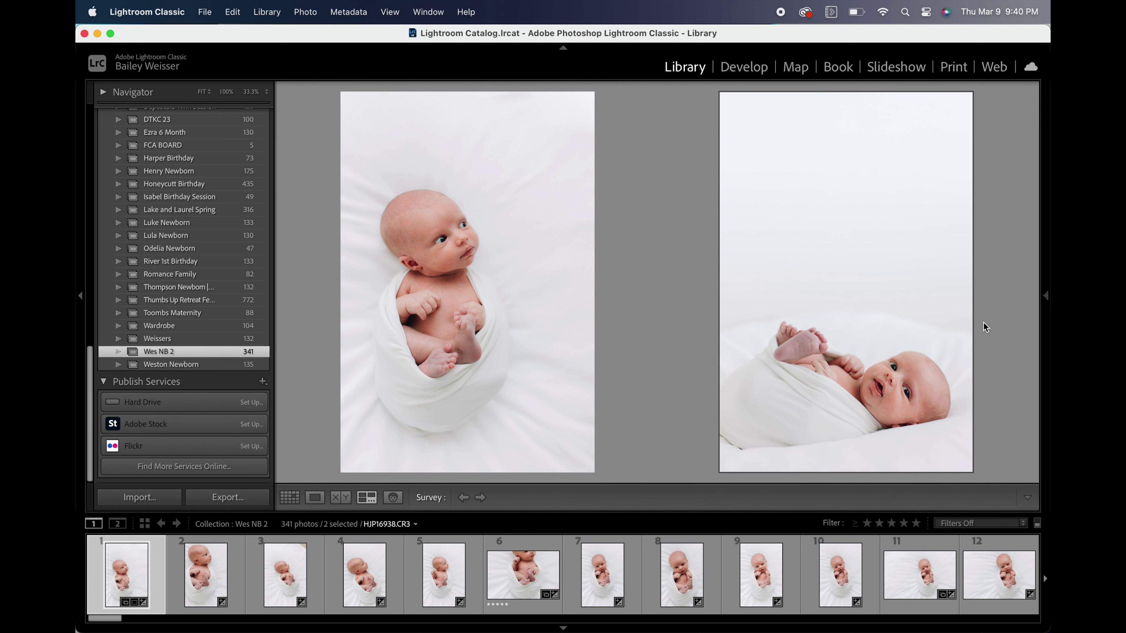
pyautogui.doubleClick(882, 388)
# Step: Zoom in on HJP16938.CR3's face and add a healing spot beside the baby's eye
pyautogui.click(713, 396)
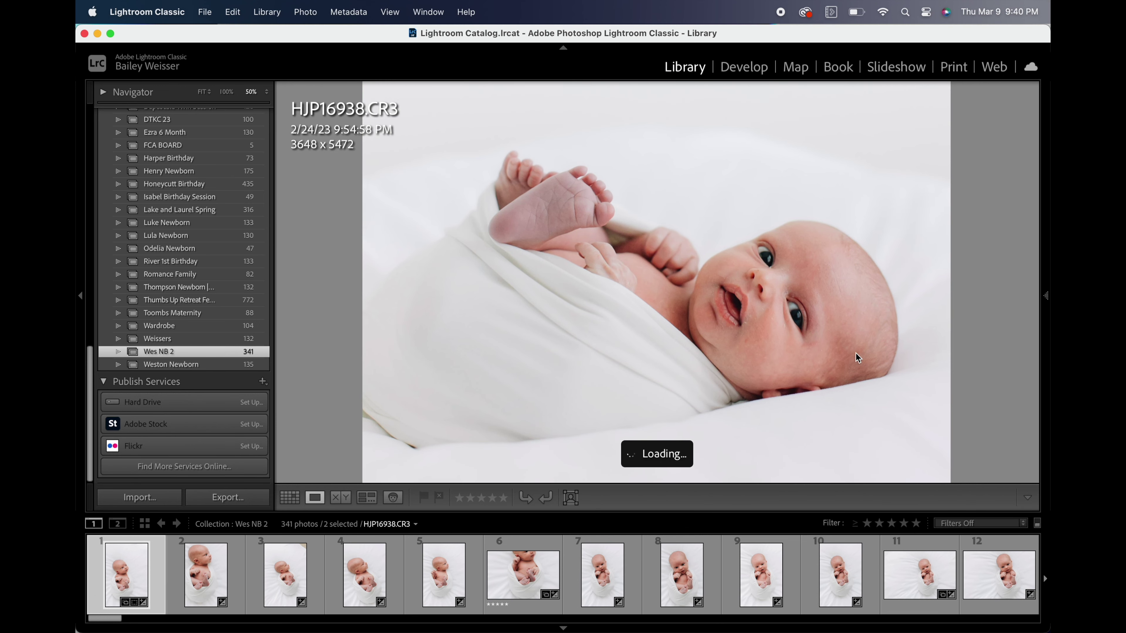
pyautogui.press('q')
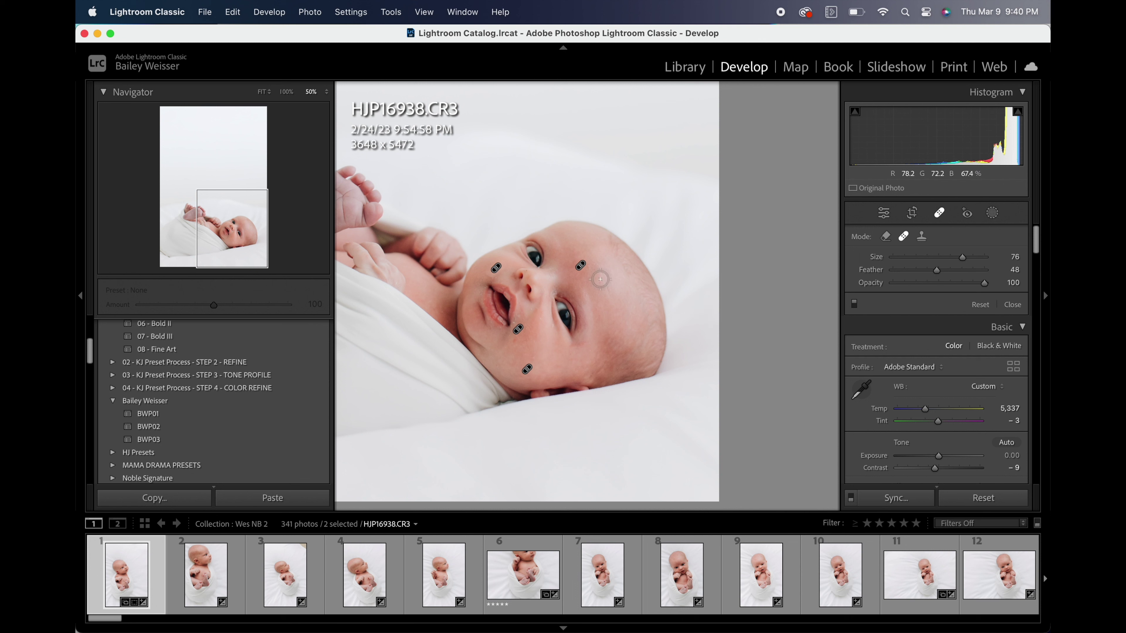
pyautogui.click(517, 328)
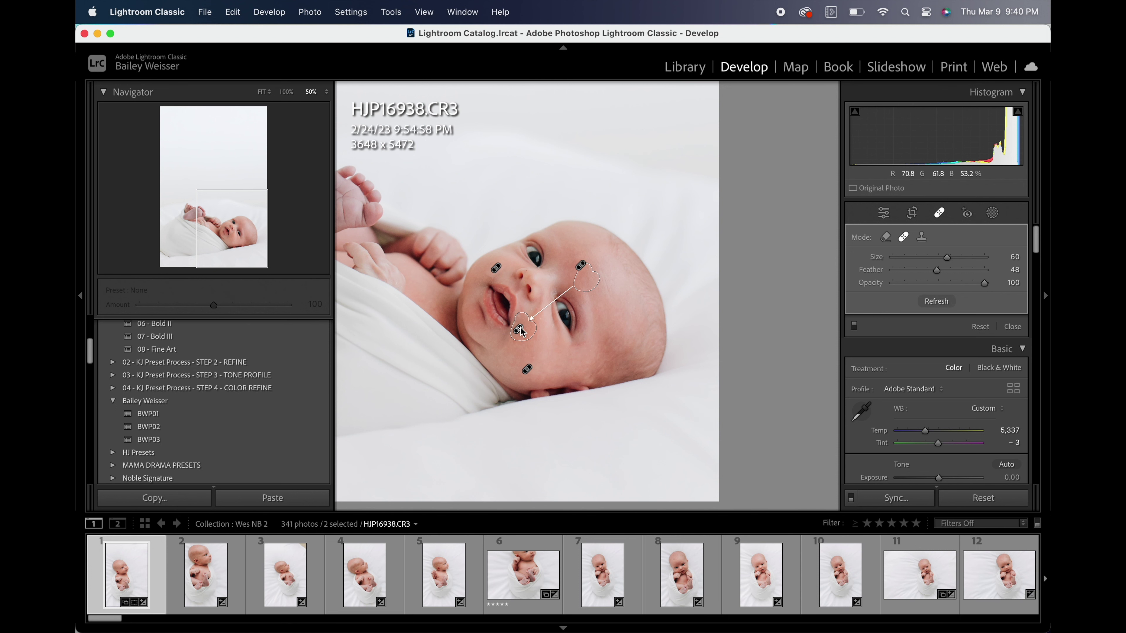
pyautogui.press('q')
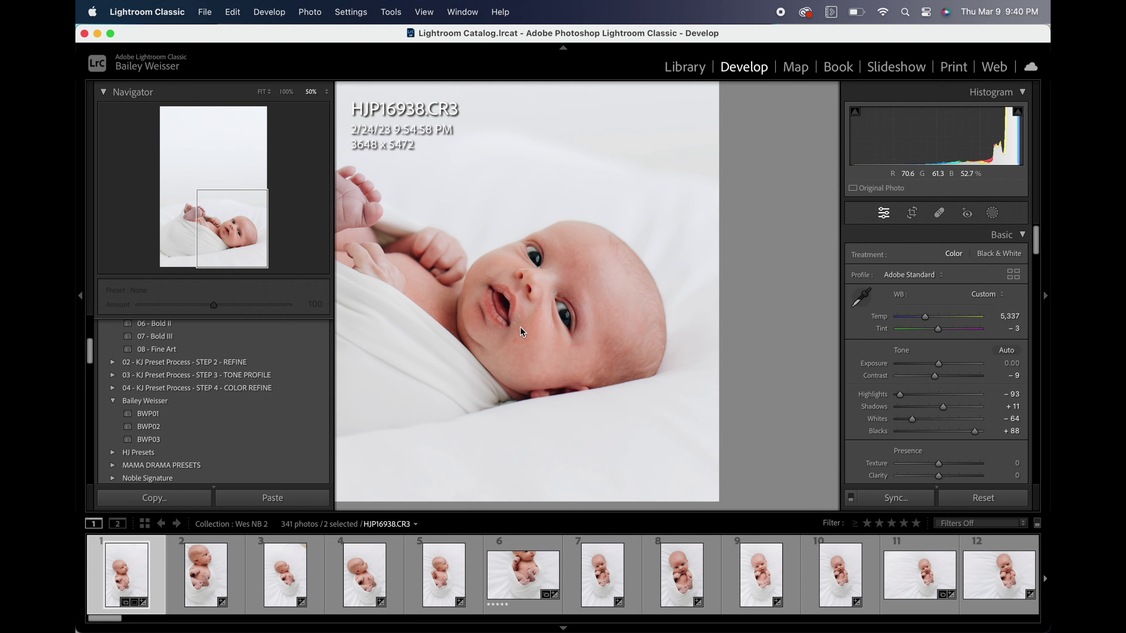
pyautogui.press('super+equal')
pyautogui.press('super+equal')
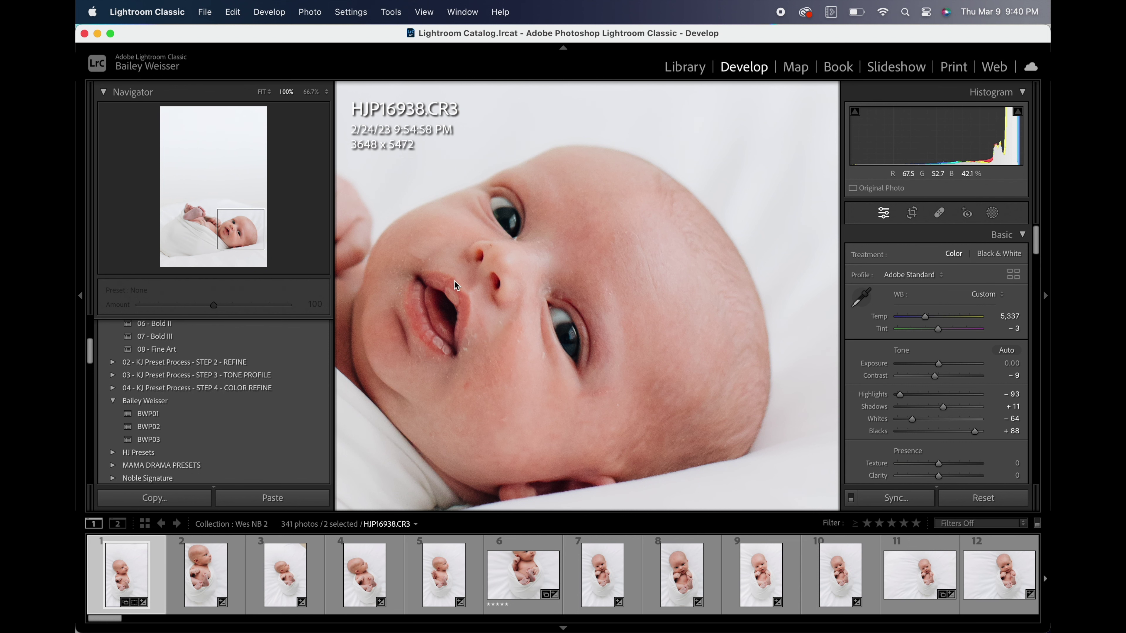
pyautogui.press('super+minus')
pyautogui.press('q')
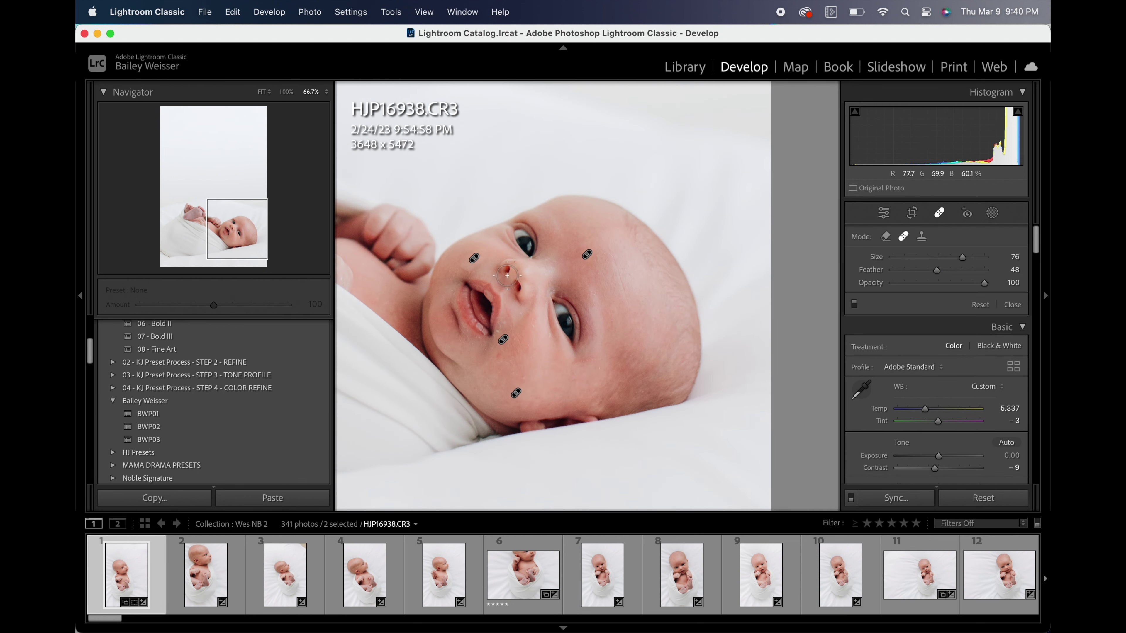
pyautogui.scroll(-2, 550, 288)
pyautogui.scroll(-1, 550, 290)
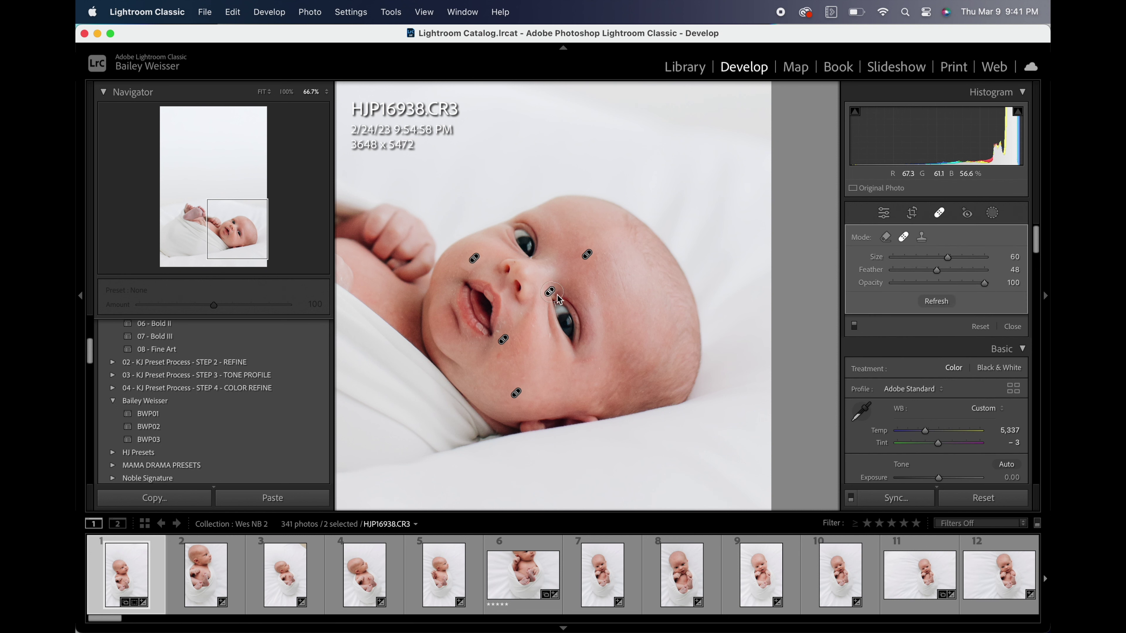
pyautogui.scroll(-4, 562, 303)
pyautogui.press('q')
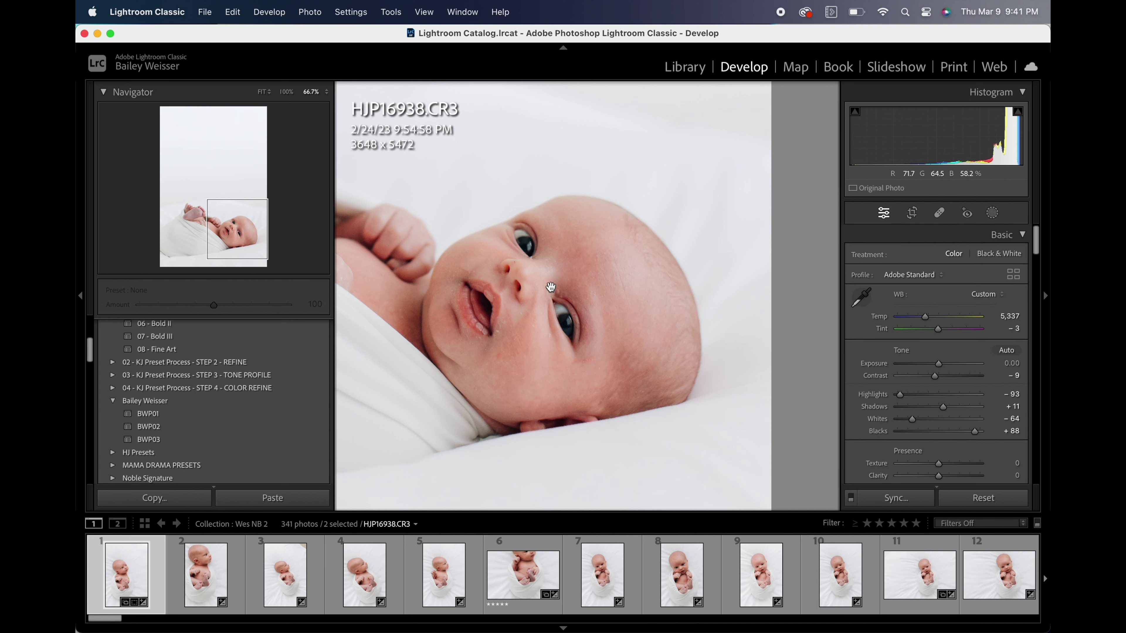
# Step: Fit the photo and show both selected photos side by side in Library Survey again
pyautogui.click(648, 291)
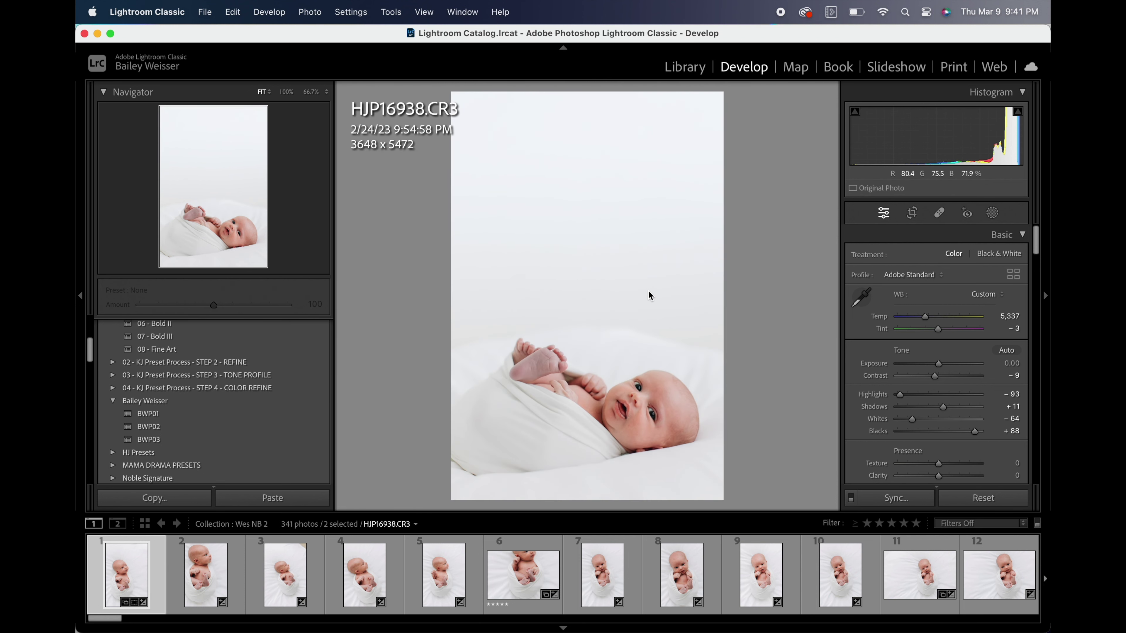
pyautogui.press('g')
pyautogui.press('n')
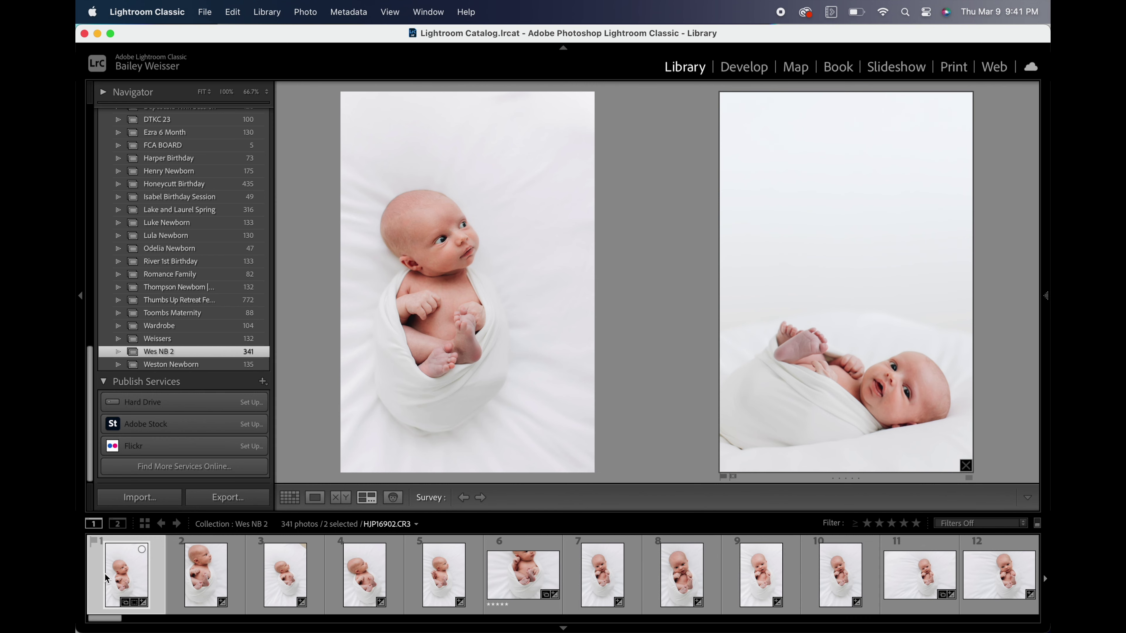
# Step: Open the couple photo HJP16984.CR3 in Develop and apply the BWP01 preset
pyautogui.press('g')
pyautogui.scroll(-4, 711, 304)
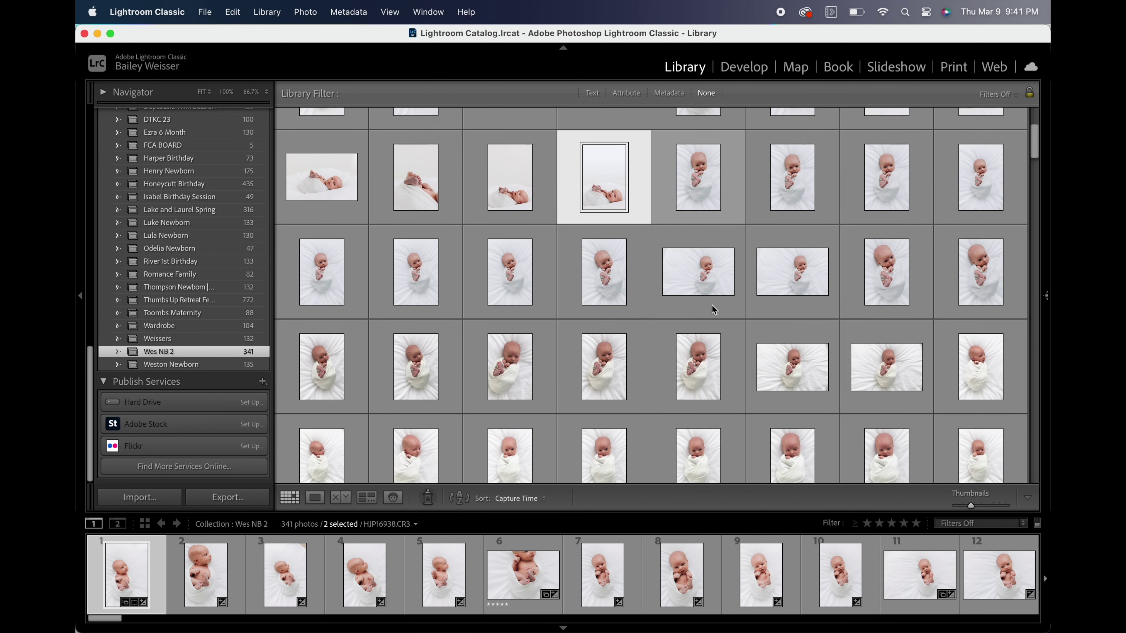
pyautogui.moveTo(1046, 368)
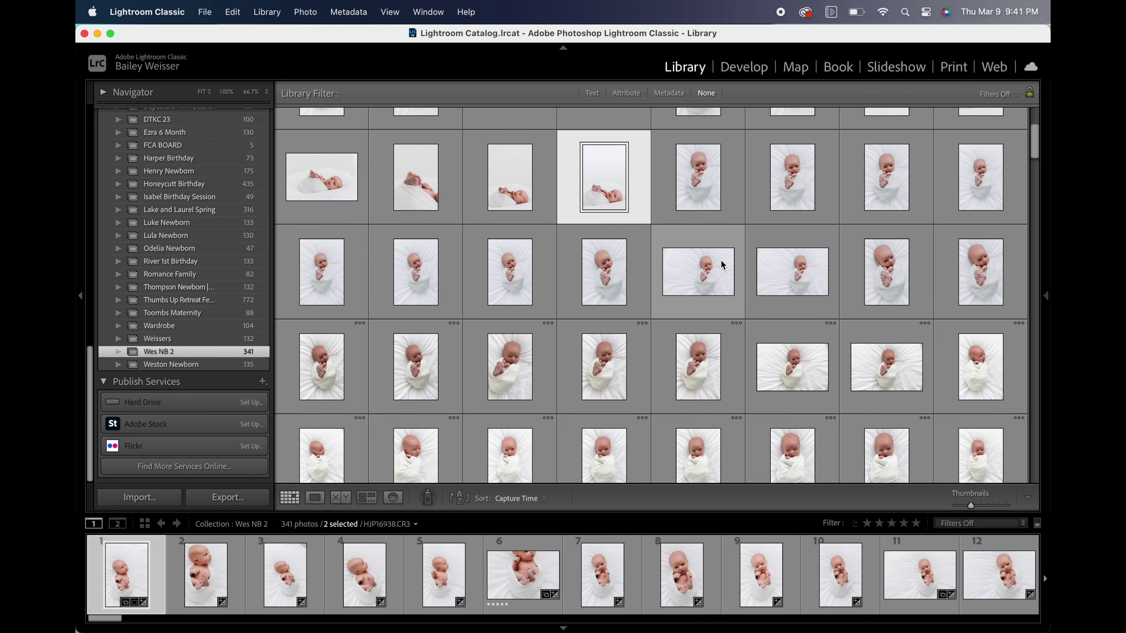
pyautogui.scroll(-5, 721, 262)
pyautogui.scroll(3, 721, 260)
pyautogui.scroll(-2, 720, 260)
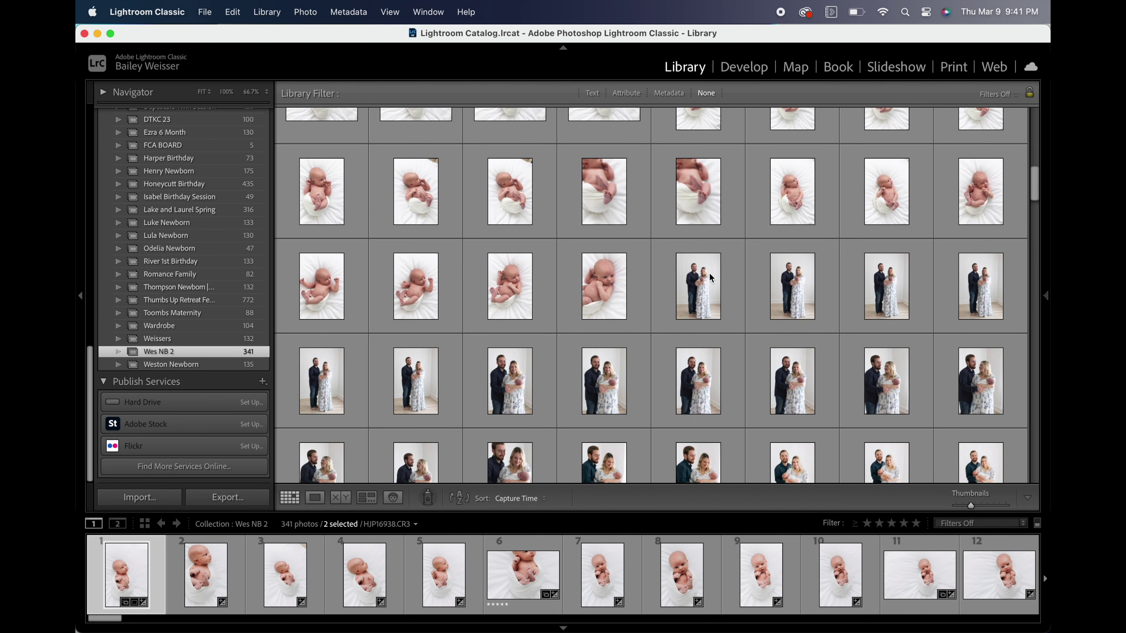
pyautogui.doubleClick(692, 291)
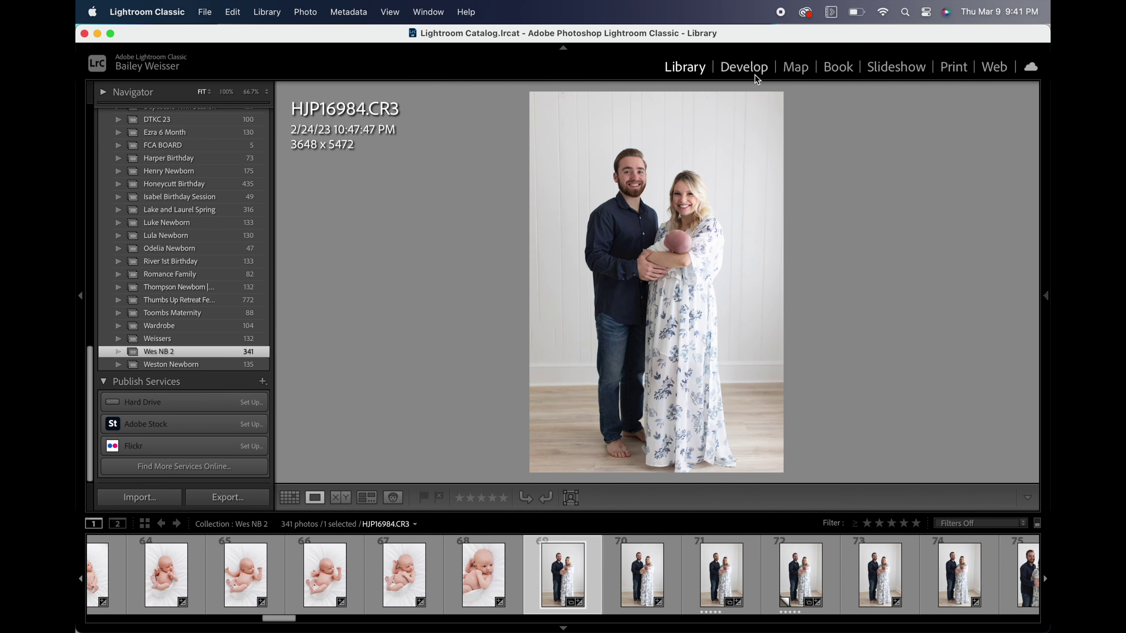
pyautogui.click(755, 75)
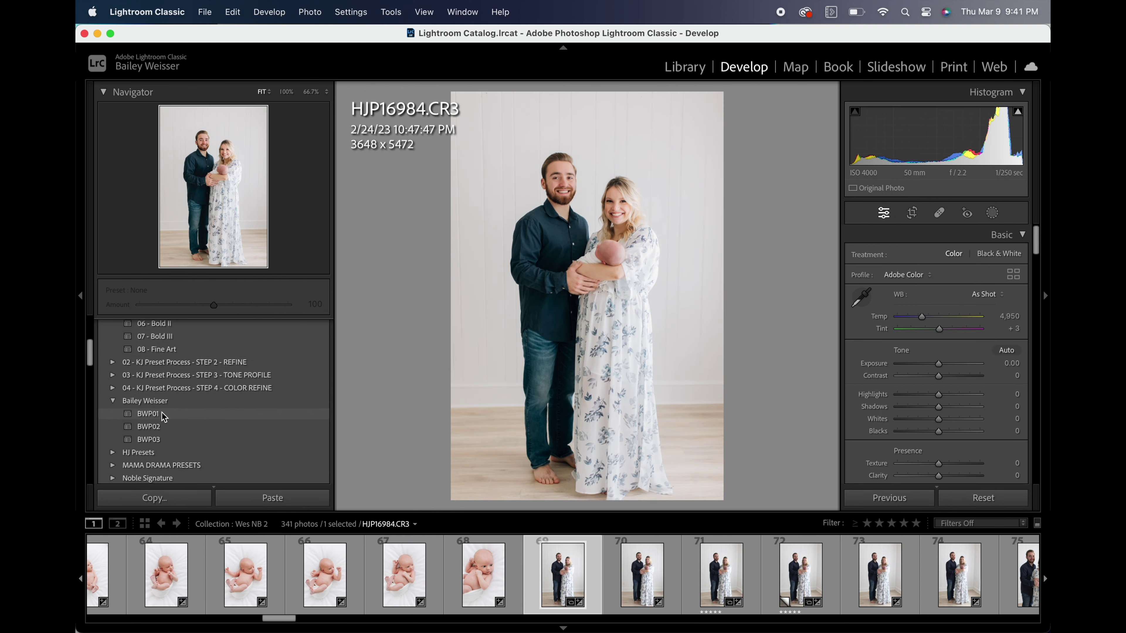
pyautogui.click(155, 413)
# Step: Set the white balance Temp to 4,877
pyautogui.click(579, 221)
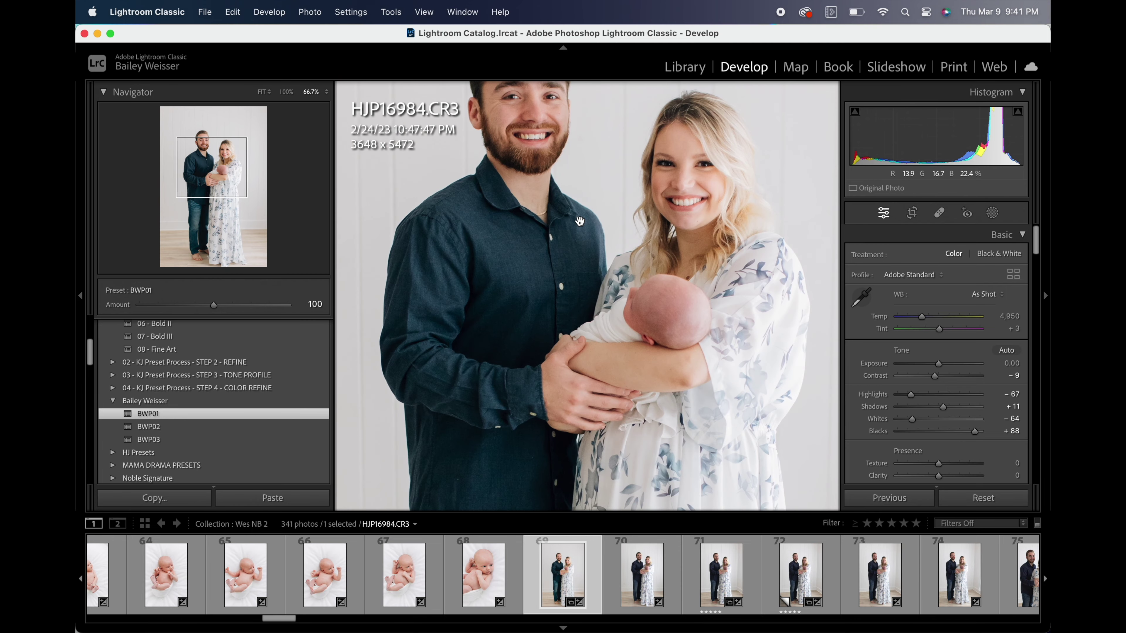
pyautogui.scroll(3, 578, 221)
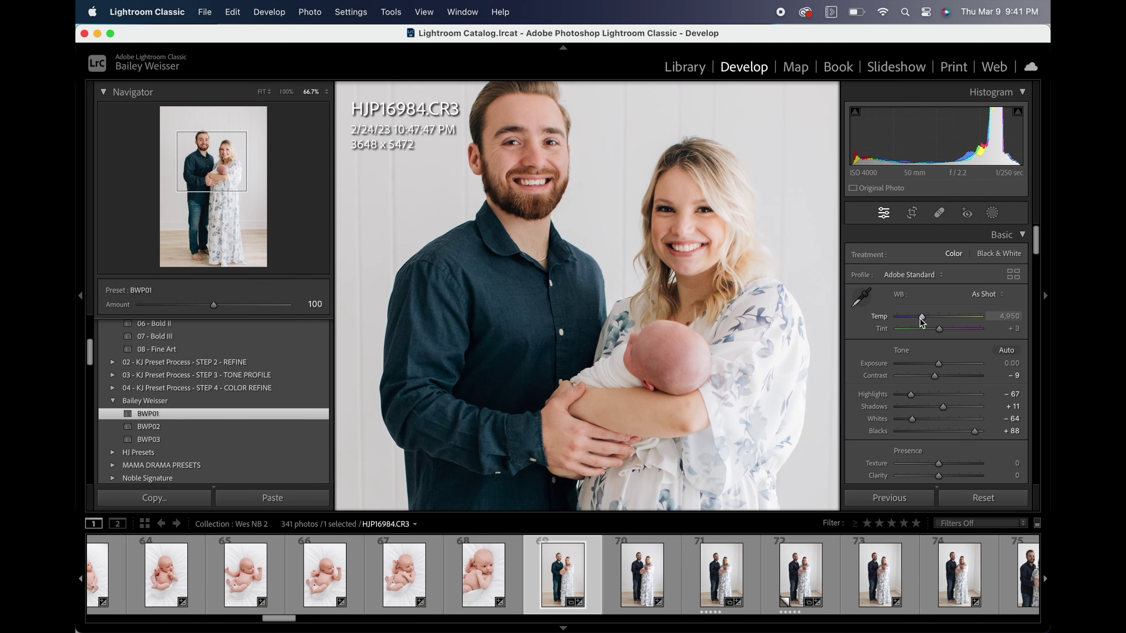
pyautogui.moveTo(921, 320); pyautogui.dragTo(921, 320)
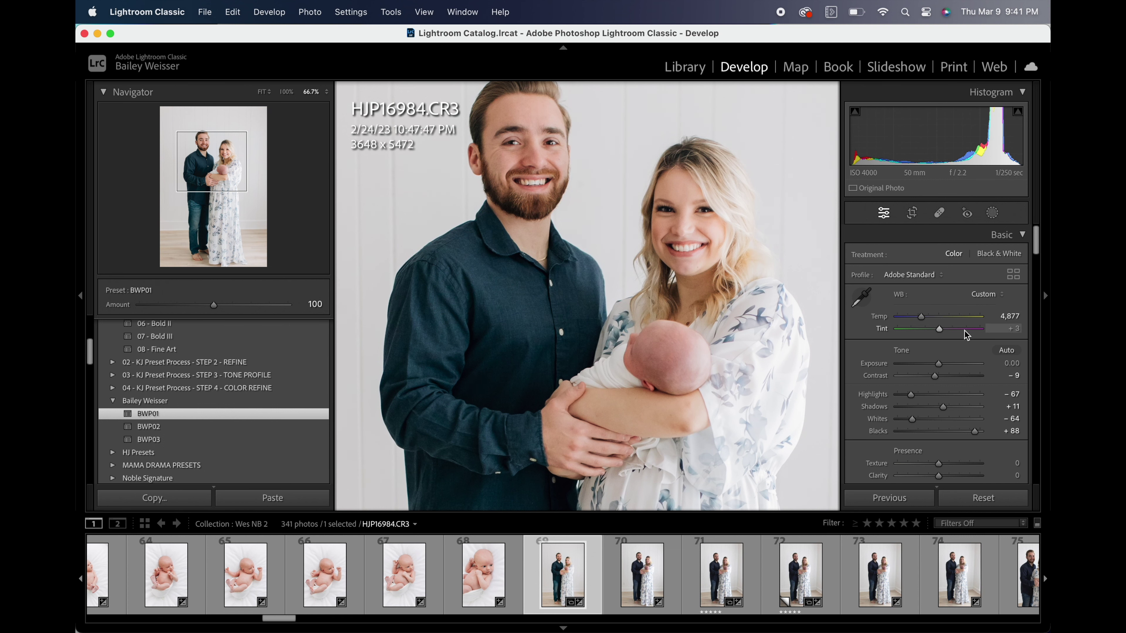
pyautogui.click(754, 297)
# Step: Add a Select Background mask with Eloise, Exposure 0.27 and Whites 5, then set Highlights -69
pyautogui.press('k')
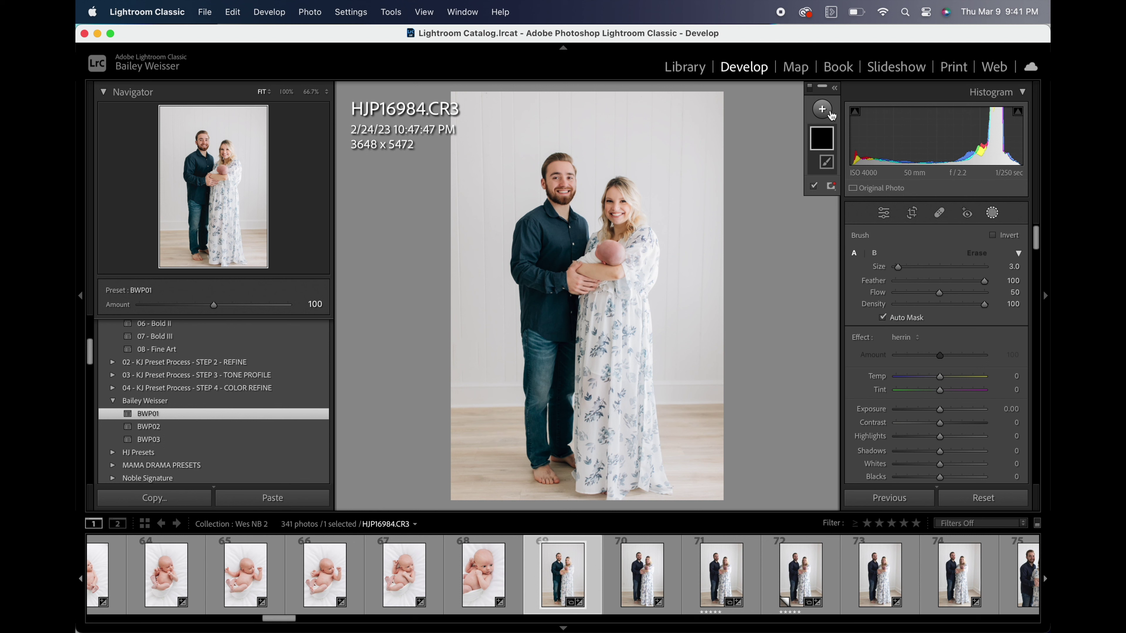
pyautogui.click(832, 115)
pyautogui.click(831, 173)
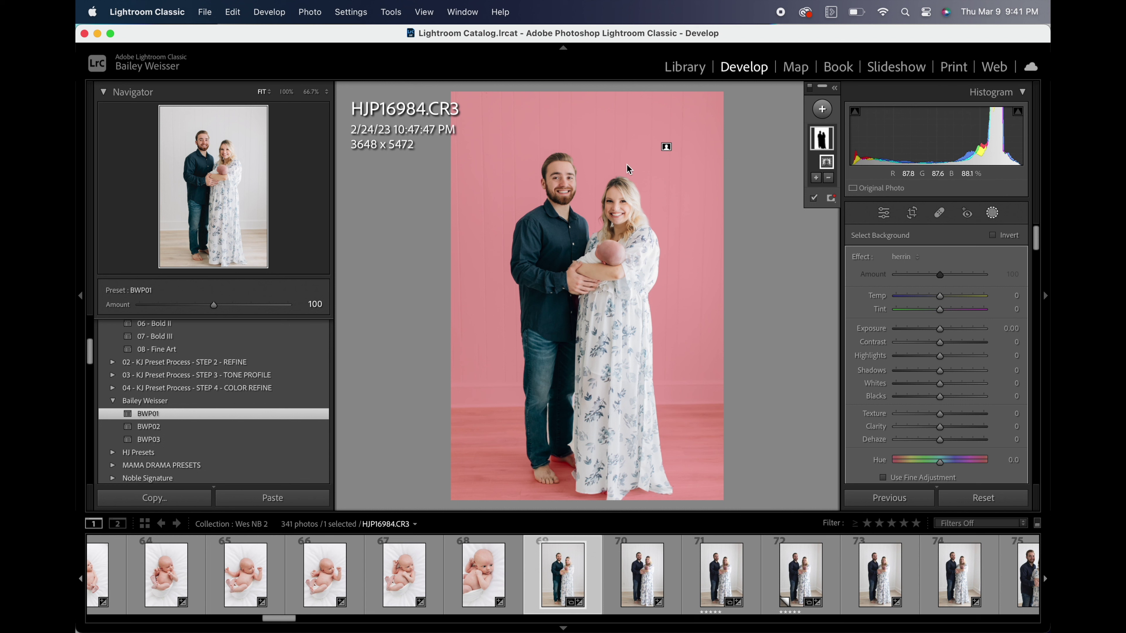
pyautogui.click(904, 257)
pyautogui.scroll(5, 906, 258)
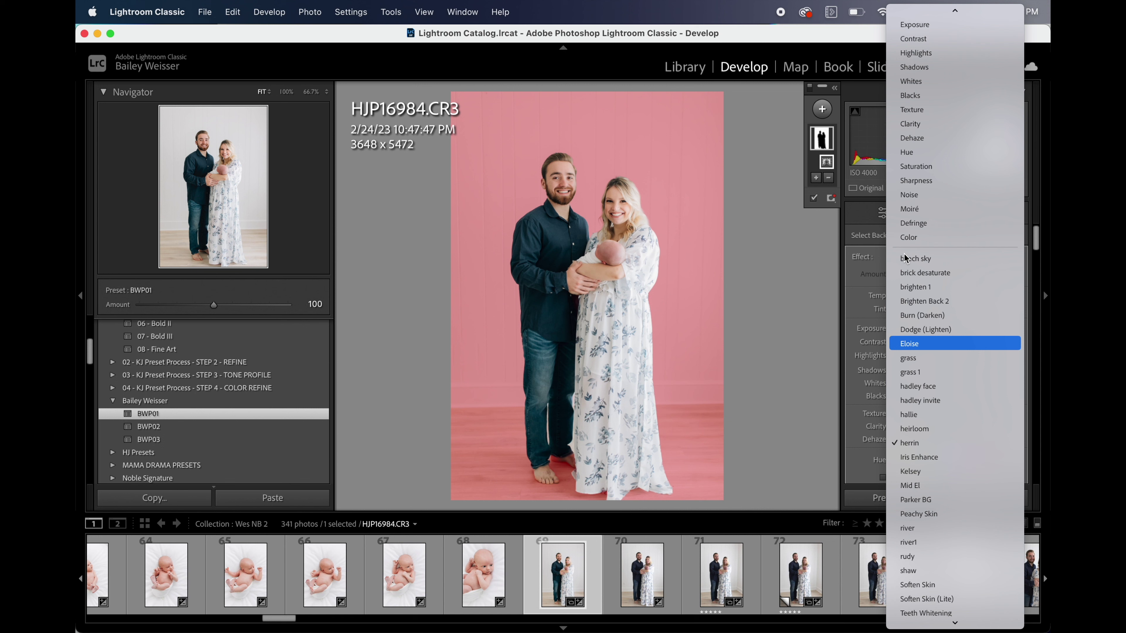
pyautogui.click(931, 344)
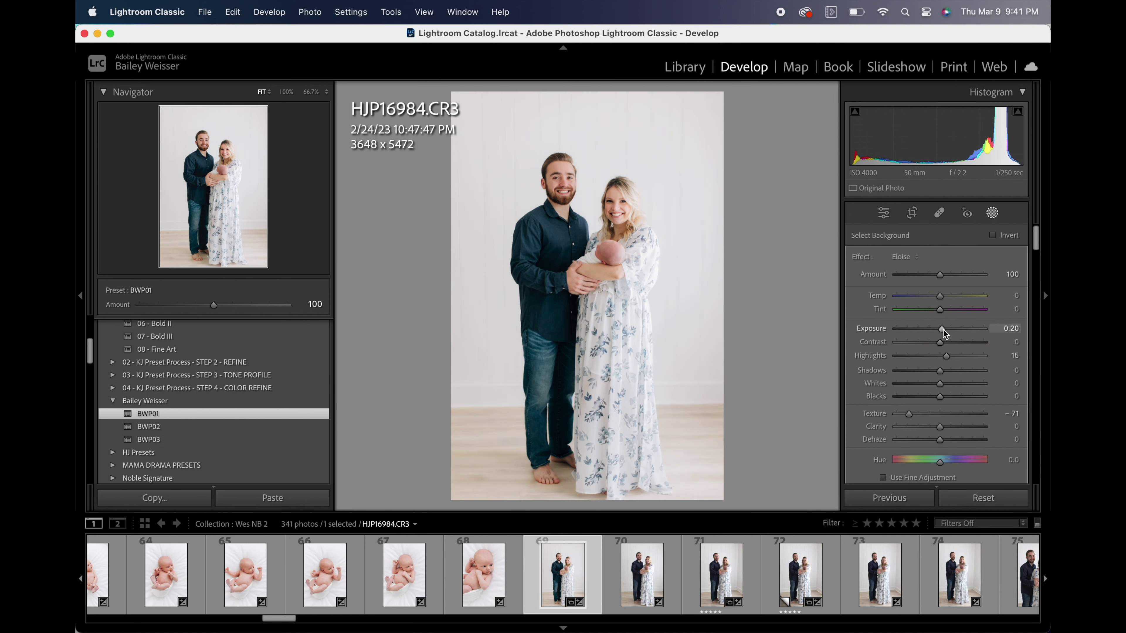
pyautogui.click(942, 329)
pyautogui.moveTo(944, 329); pyautogui.dragTo(945, 329)
pyautogui.moveTo(940, 384); pyautogui.dragTo(942, 384)
pyautogui.hotkey('shift', 'w')
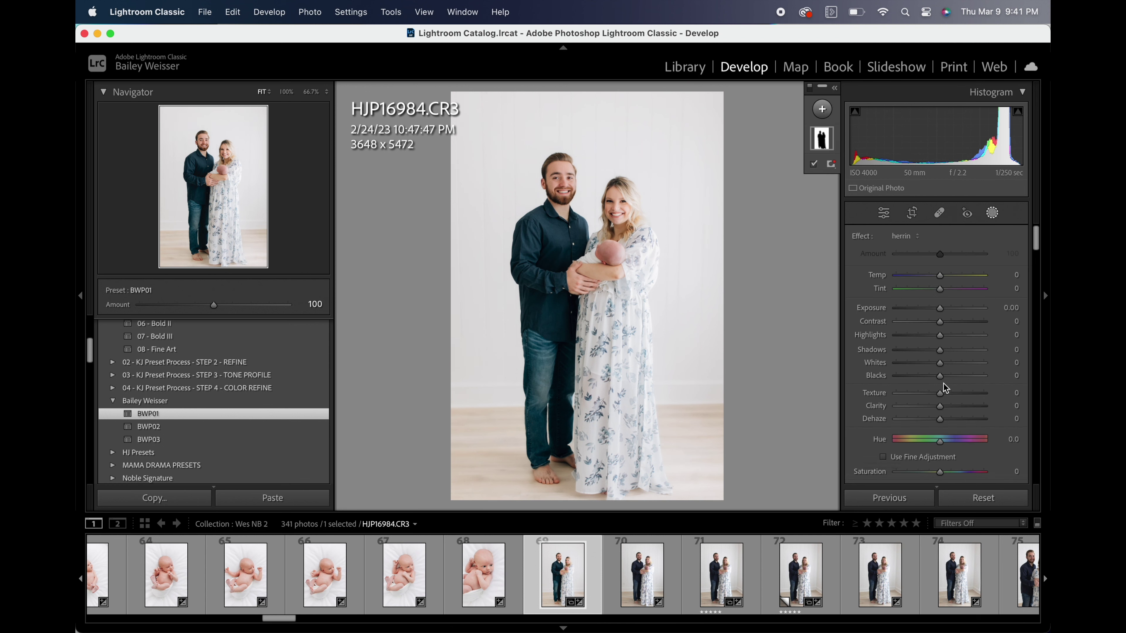
pyautogui.moveTo(913, 396); pyautogui.dragTo(912, 395)
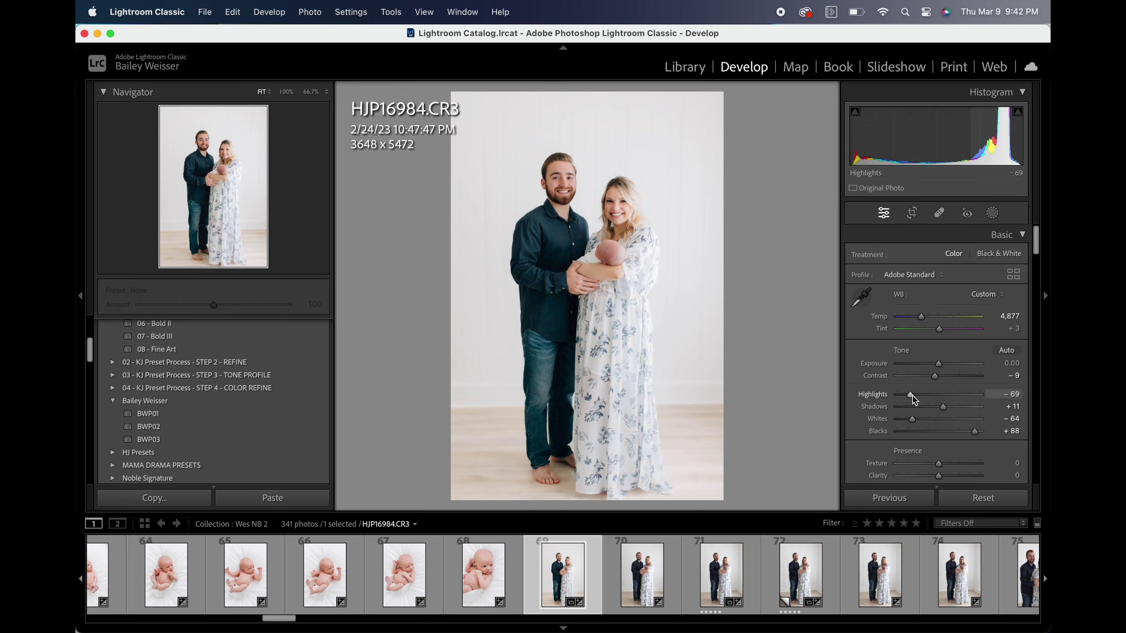
# Step: Select all 212 Wes NB 2 photos and open the Synchronize Settings dialog in Develop
pyautogui.click(145, 523)
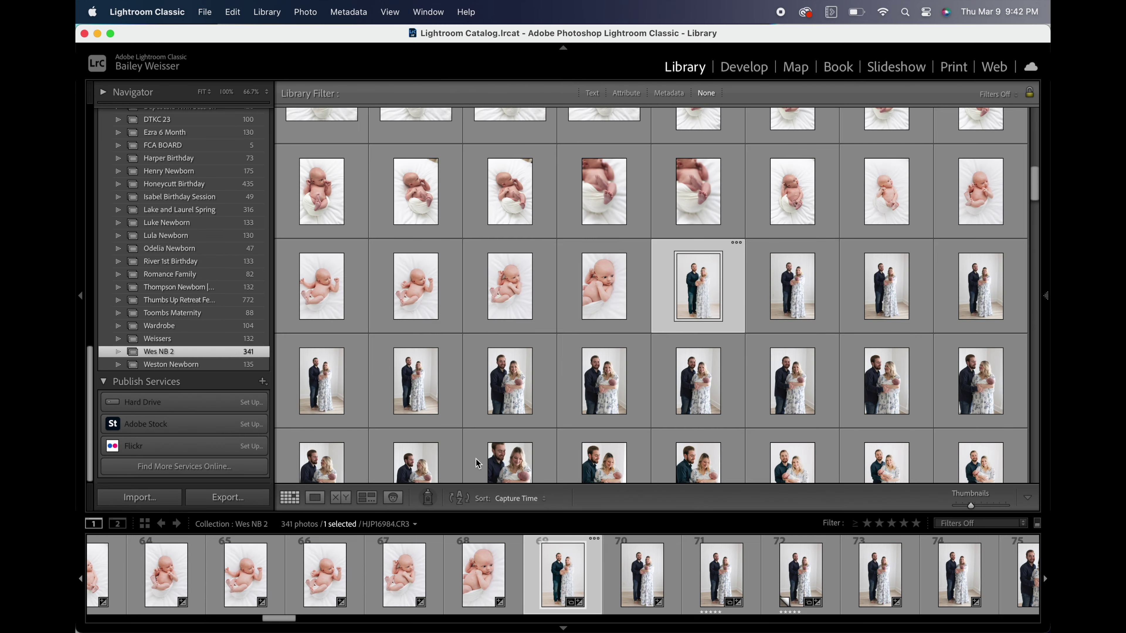
pyautogui.scroll(-10, 542, 376)
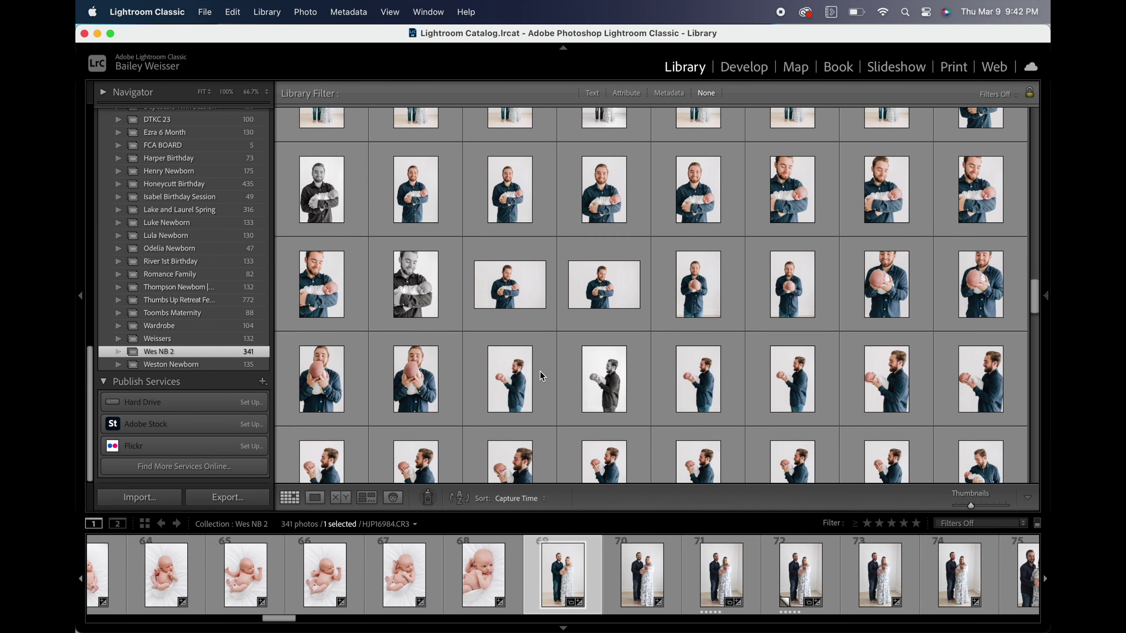
pyautogui.scroll(-10, 543, 376)
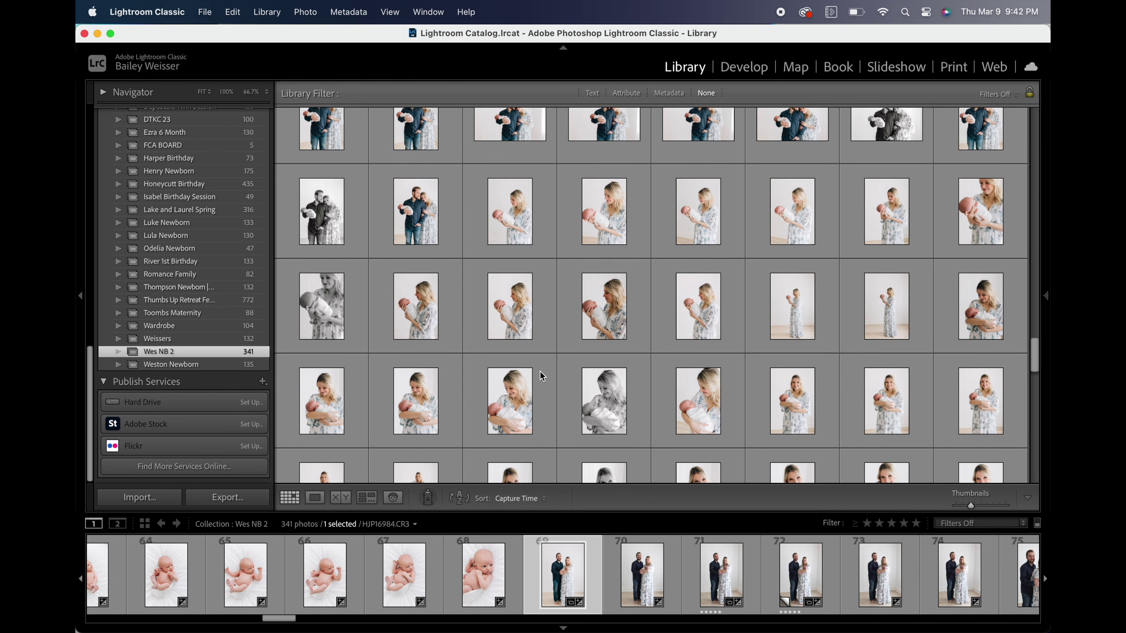
pyautogui.scroll(-10, 542, 376)
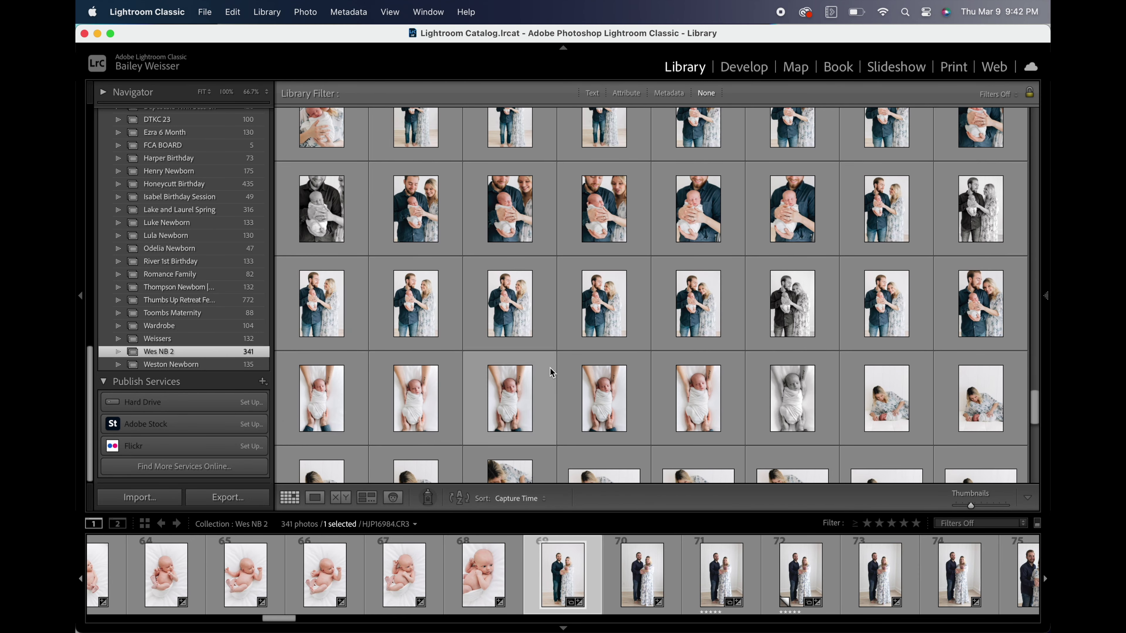
pyautogui.keyDown('shift'); pyautogui.click(984, 313); pyautogui.keyUp('shift')
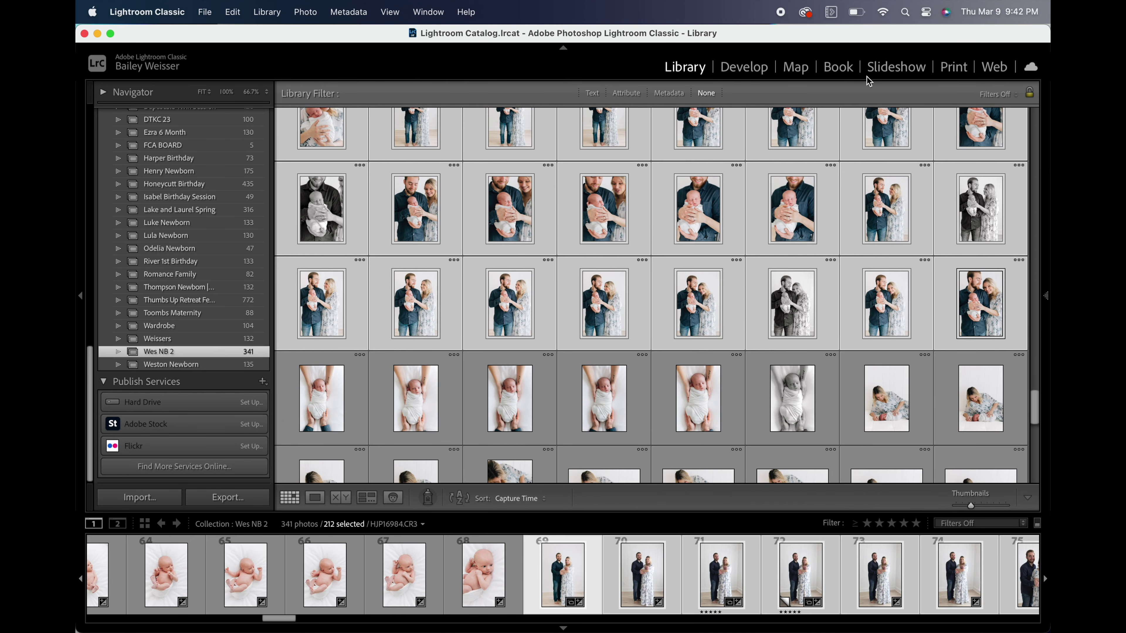
pyautogui.click(741, 70)
pyautogui.click(899, 500)
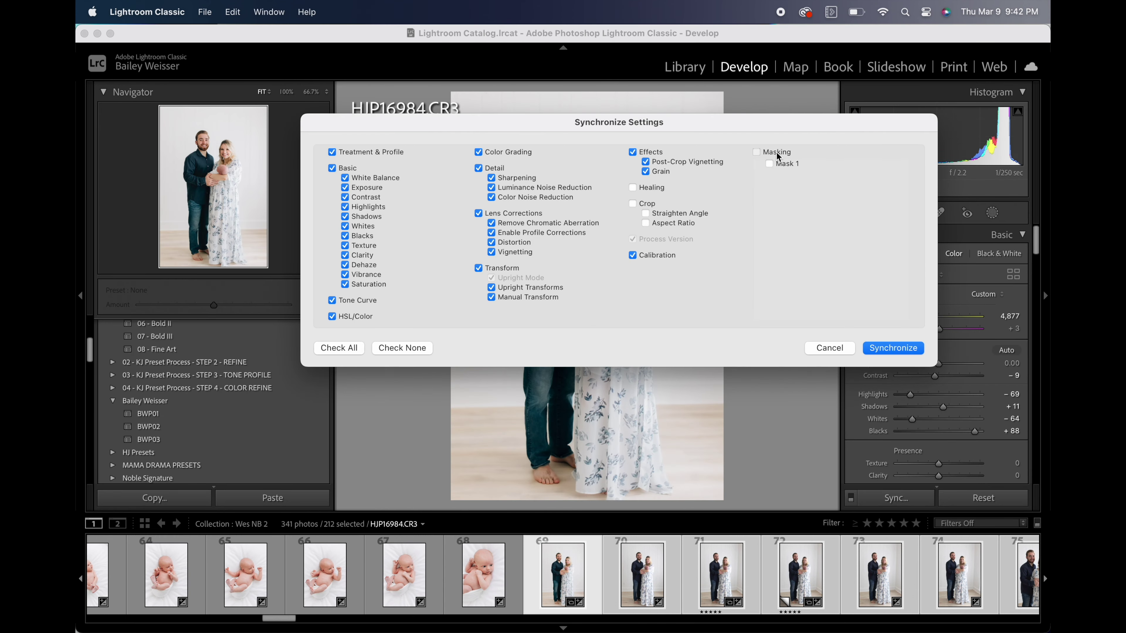
# Step: Synchronize the edits across the 212 photos, then select six similar family shots to compare
pyautogui.click(893, 348)
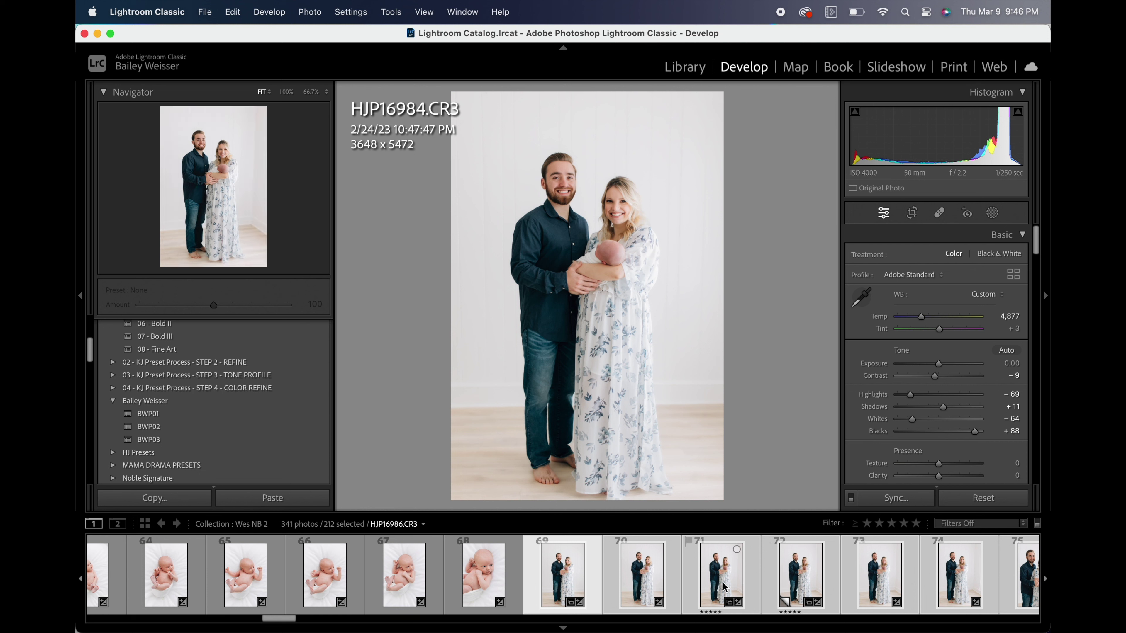
pyautogui.keyDown('shift'); pyautogui.click(962, 586); pyautogui.keyUp('shift')
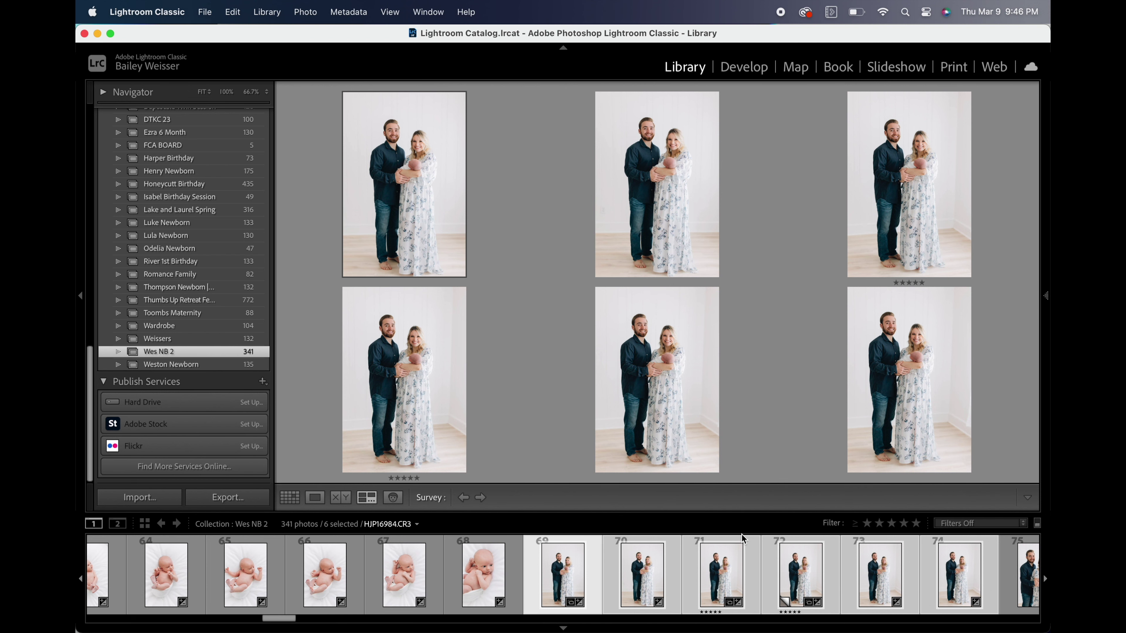
pyautogui.scroll(-5, 749, 558)
# Step: Delete the near-duplicate family shots from Wes NB 2 and step through the neighbouring photos
pyautogui.press('Delete')
pyautogui.press('Delete')
pyautogui.press('Delete')
pyautogui.press('Delete')
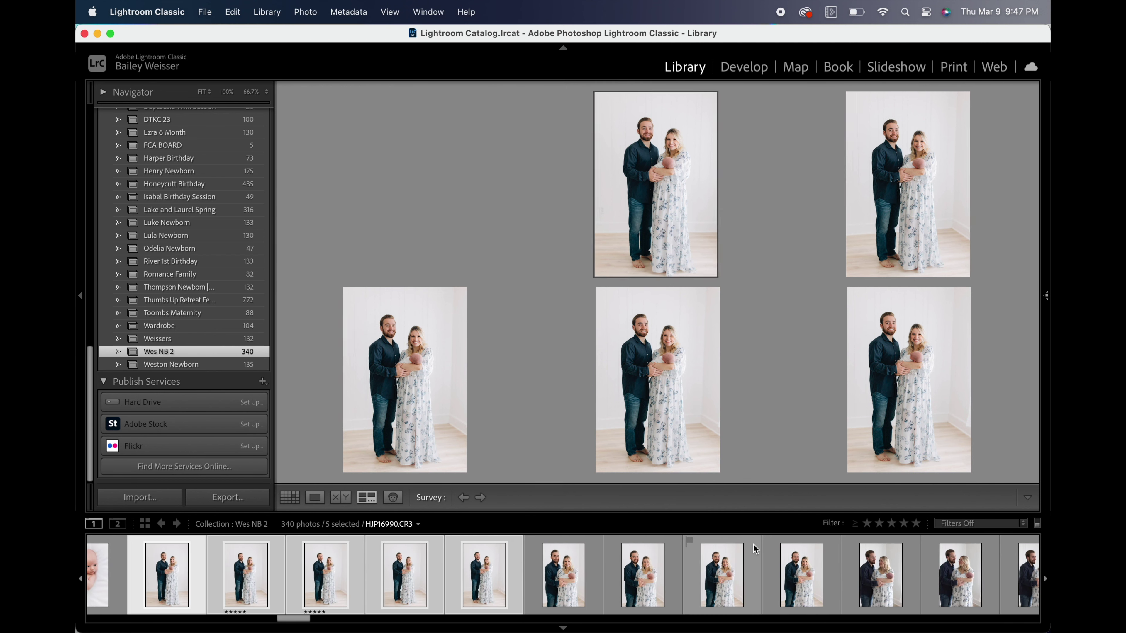
pyautogui.press('Delete')
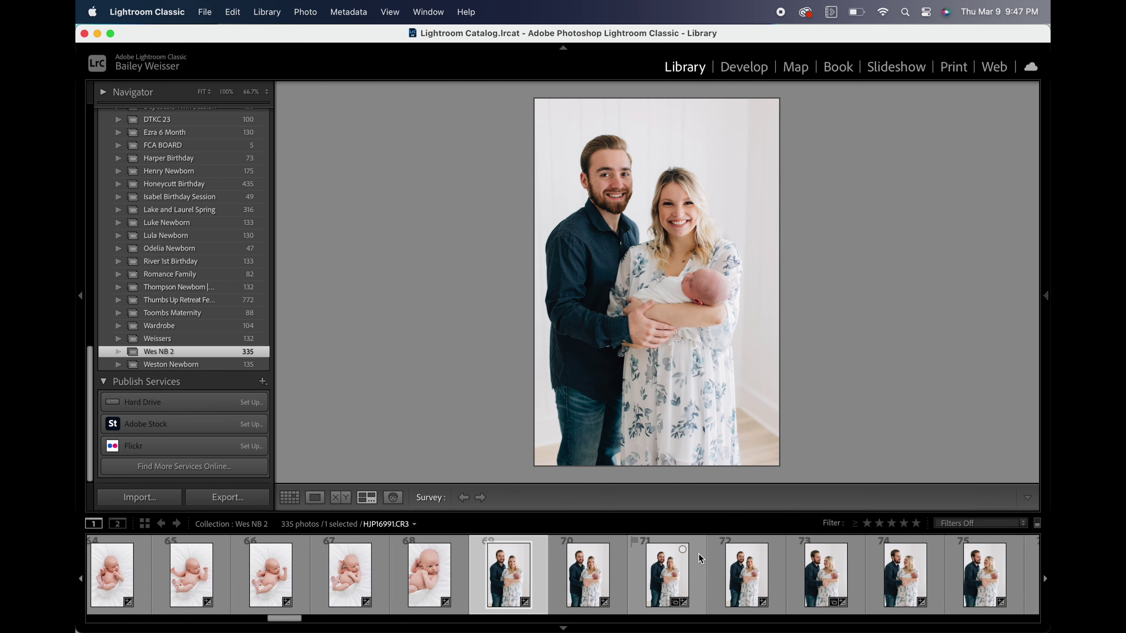
pyautogui.press('Right')
pyautogui.press('Right')
pyautogui.press('Right')
pyautogui.press('Right')
pyautogui.press('Right')
pyautogui.press('Right')
pyautogui.press('Right')
pyautogui.press('Right')
pyautogui.press('Right')
pyautogui.press('Right')
pyautogui.press('Right')
pyautogui.press('Right')
pyautogui.press('Right')
pyautogui.press('Right')
pyautogui.press('Right')
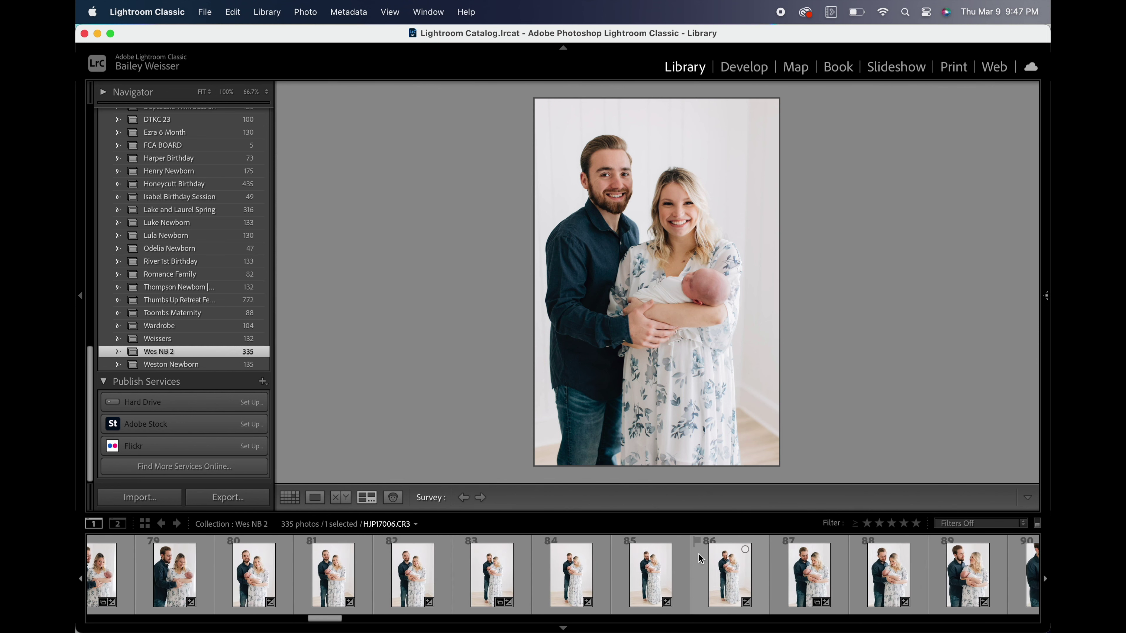
pyautogui.press('Left')
pyautogui.press('Left')
pyautogui.press('Left')
pyautogui.press('Left')
pyautogui.press('Left')
pyautogui.press('Left')
pyautogui.press('Left')
pyautogui.press('Left')
pyautogui.press('Left')
pyautogui.press('Left')
pyautogui.press('Left')
pyautogui.press('Left')
pyautogui.press('Left')
pyautogui.press('Left')
pyautogui.press('Left')
pyautogui.press('Left')
pyautogui.press('Left')
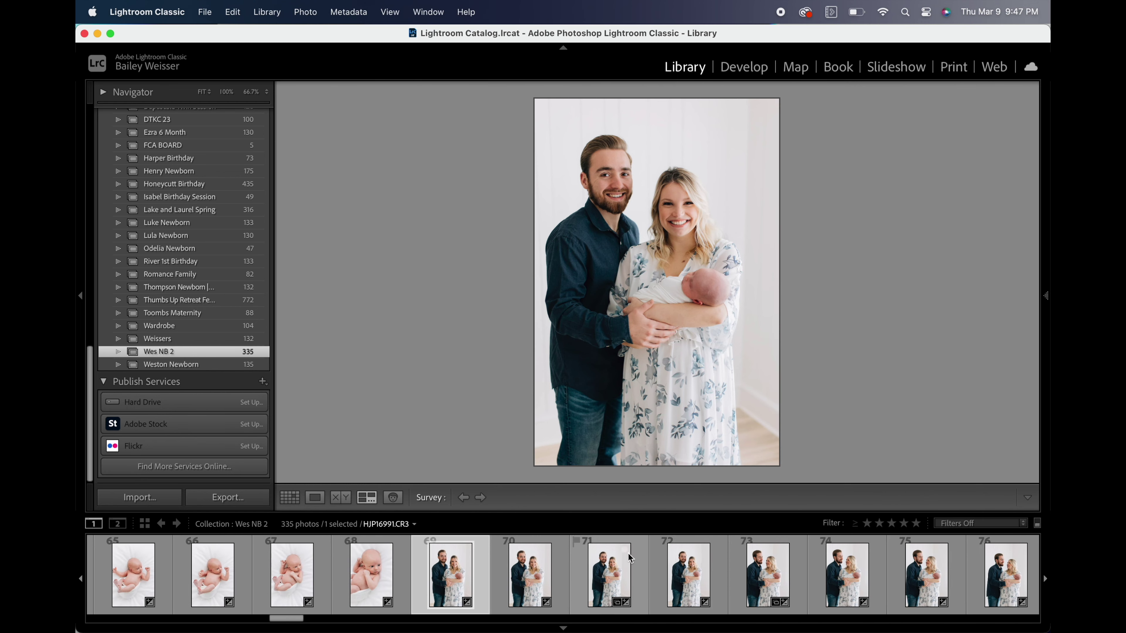
# Step: Review photos 73, 111 and 83 at full size from the filmstrip
pyautogui.click(752, 594)
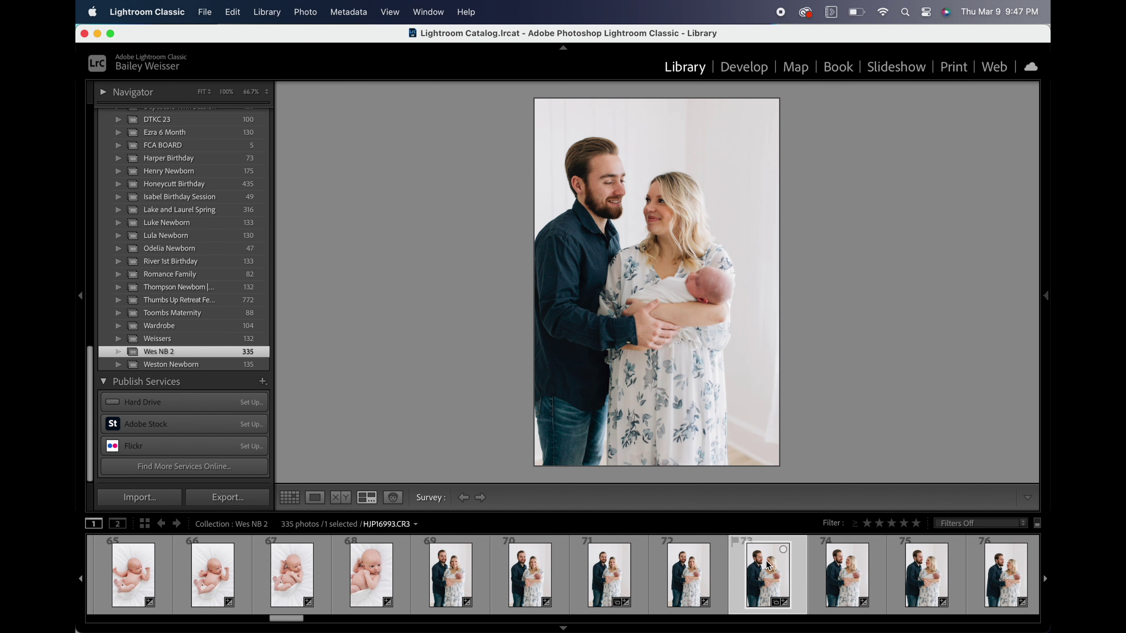
pyautogui.hscroll(5, 757, 572)
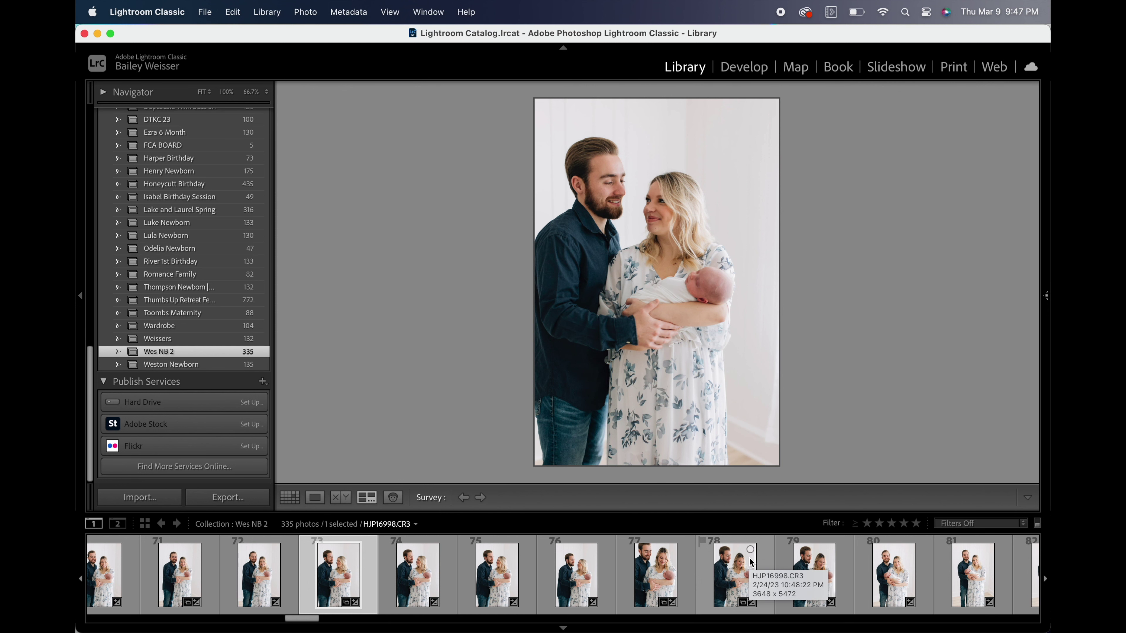
pyautogui.hscroll(10, 858, 589)
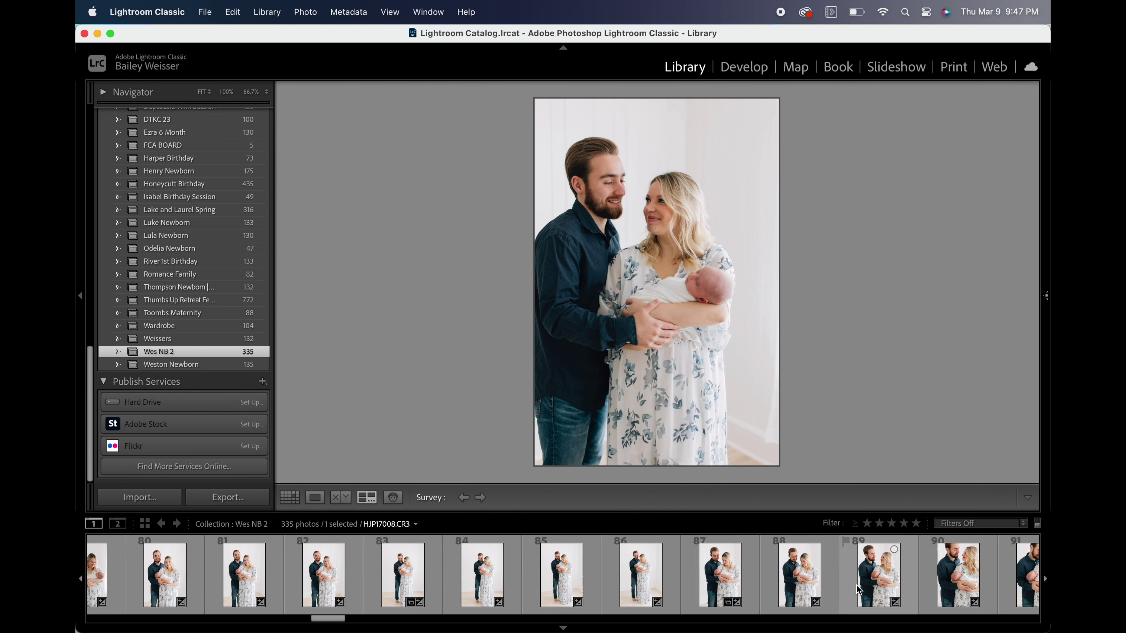
pyautogui.hscroll(10, 858, 590)
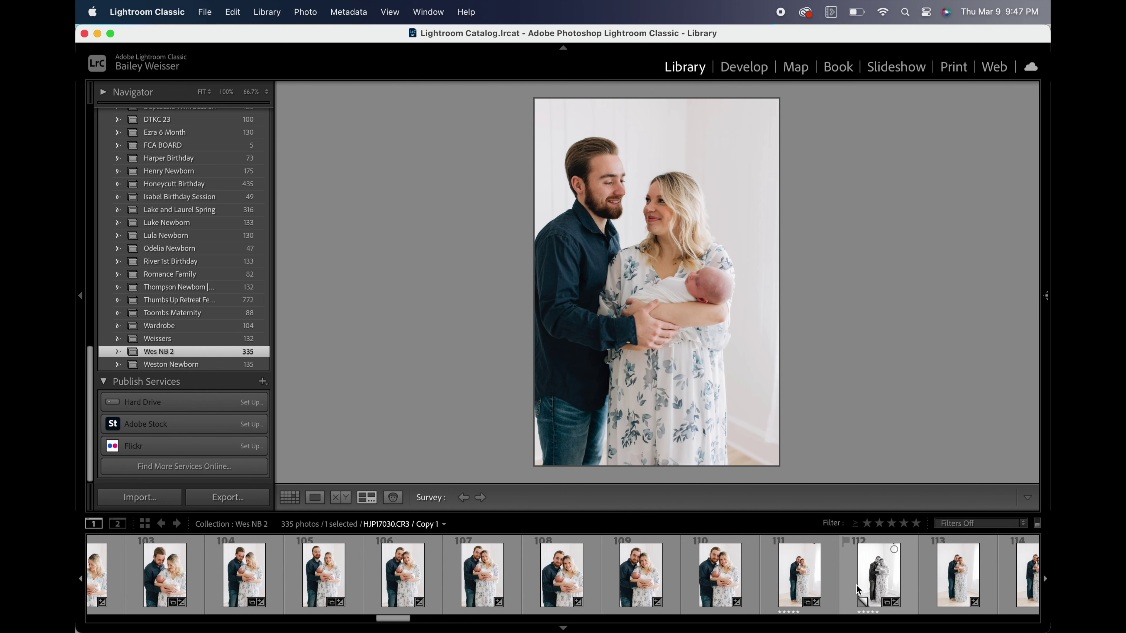
pyautogui.click(838, 581)
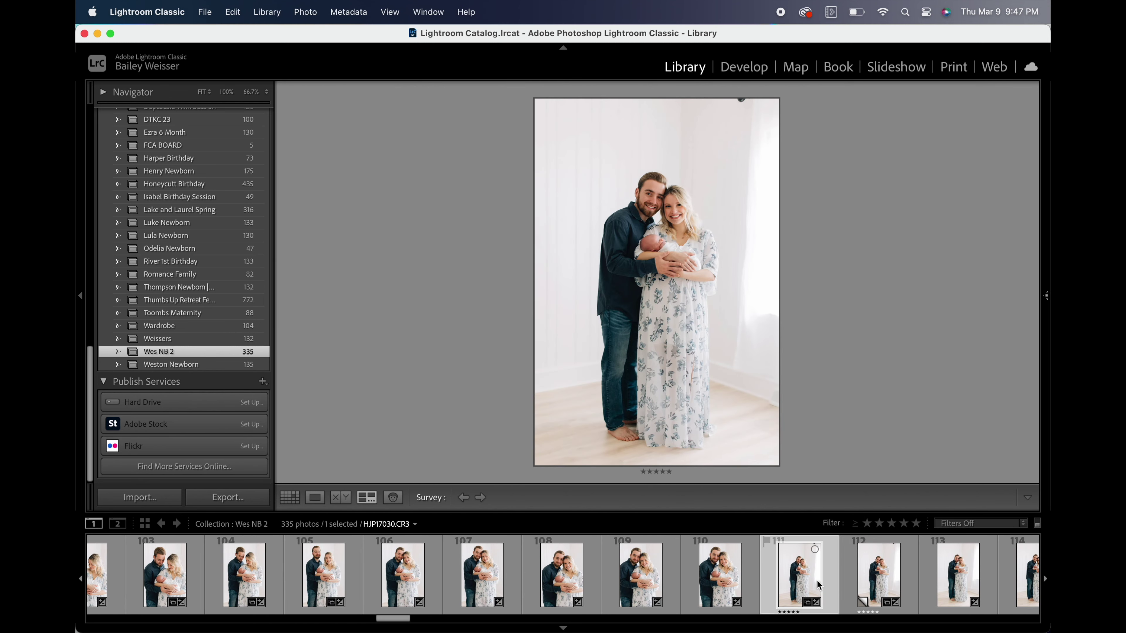
pyautogui.hscroll(-8, 824, 585)
pyautogui.hscroll(-8, 818, 585)
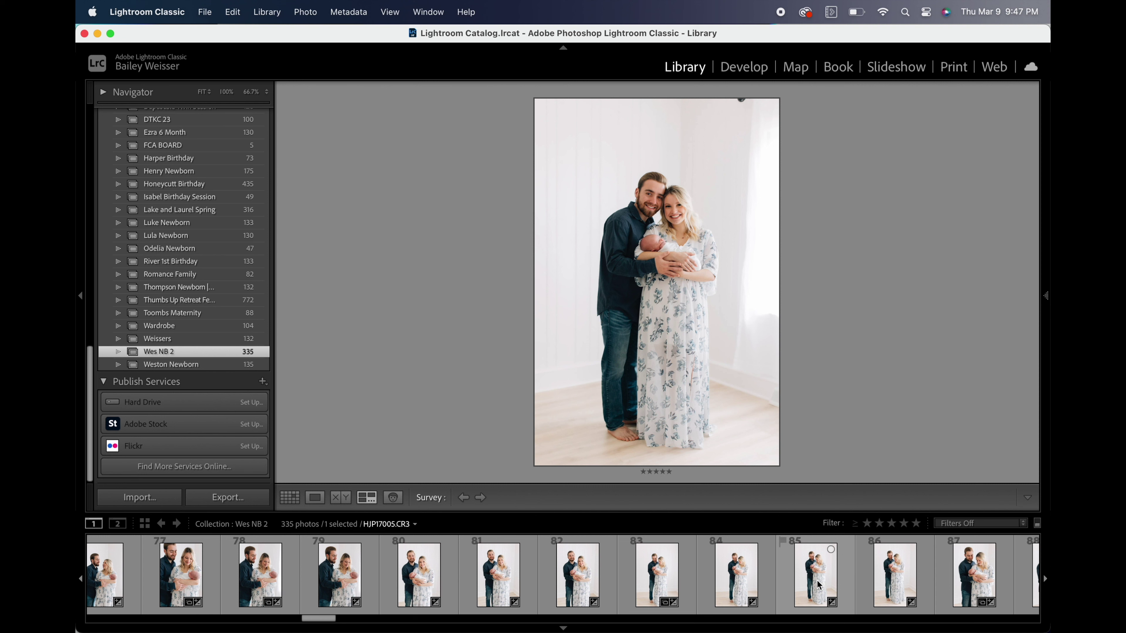
pyautogui.click(672, 585)
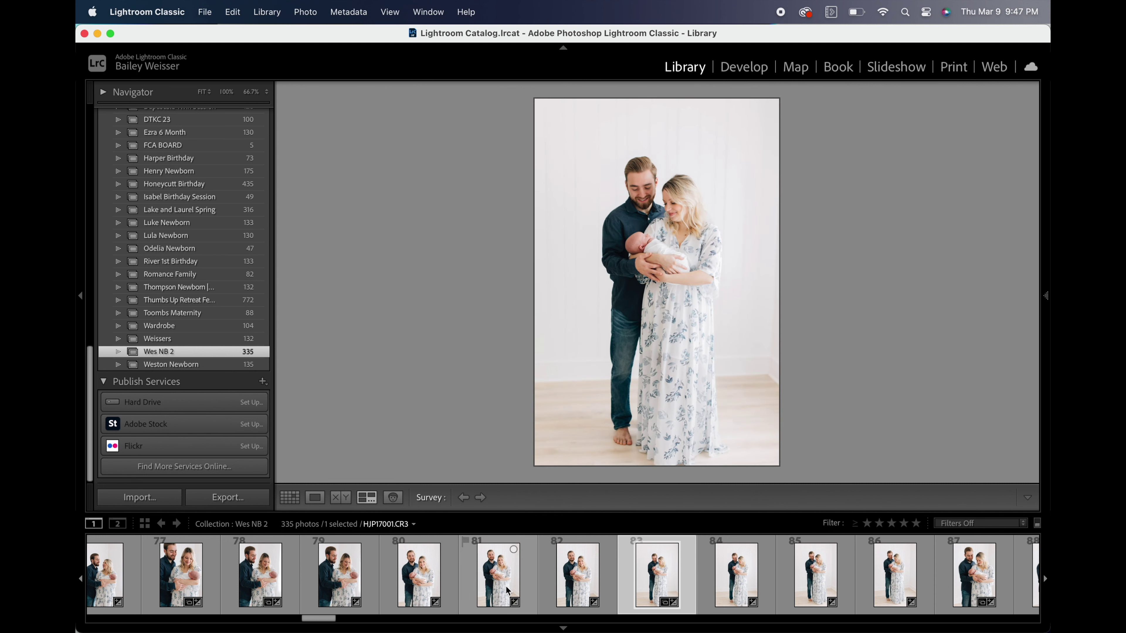
# Step: Compare three close-up family shots in Survey view and remove the weakest one
pyautogui.click(289, 497)
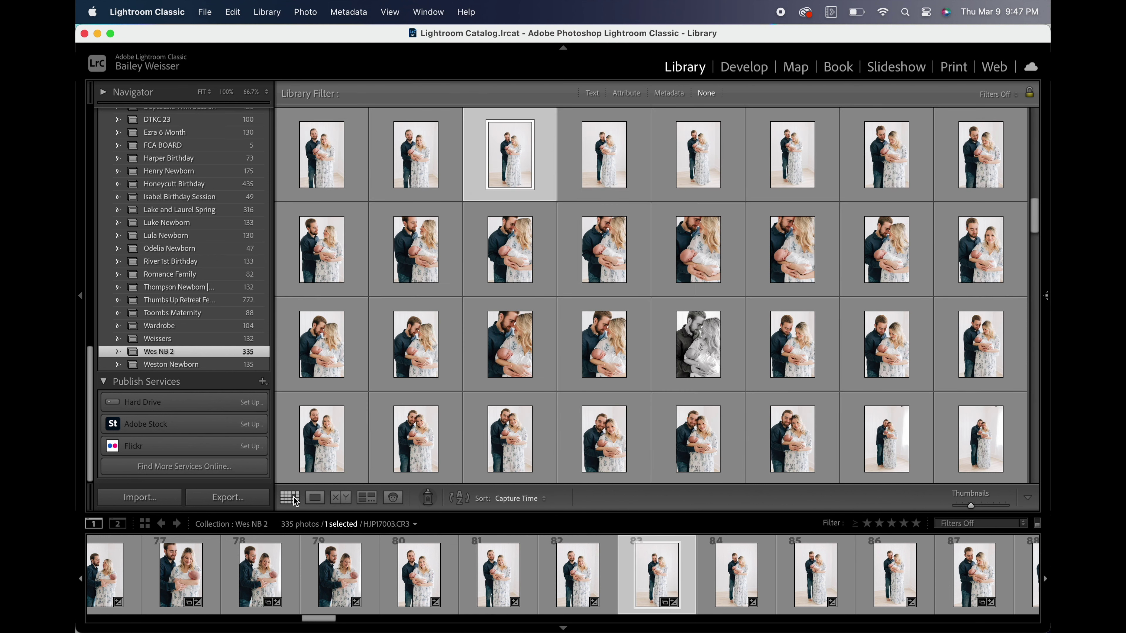
pyautogui.scroll(-1, 735, 301)
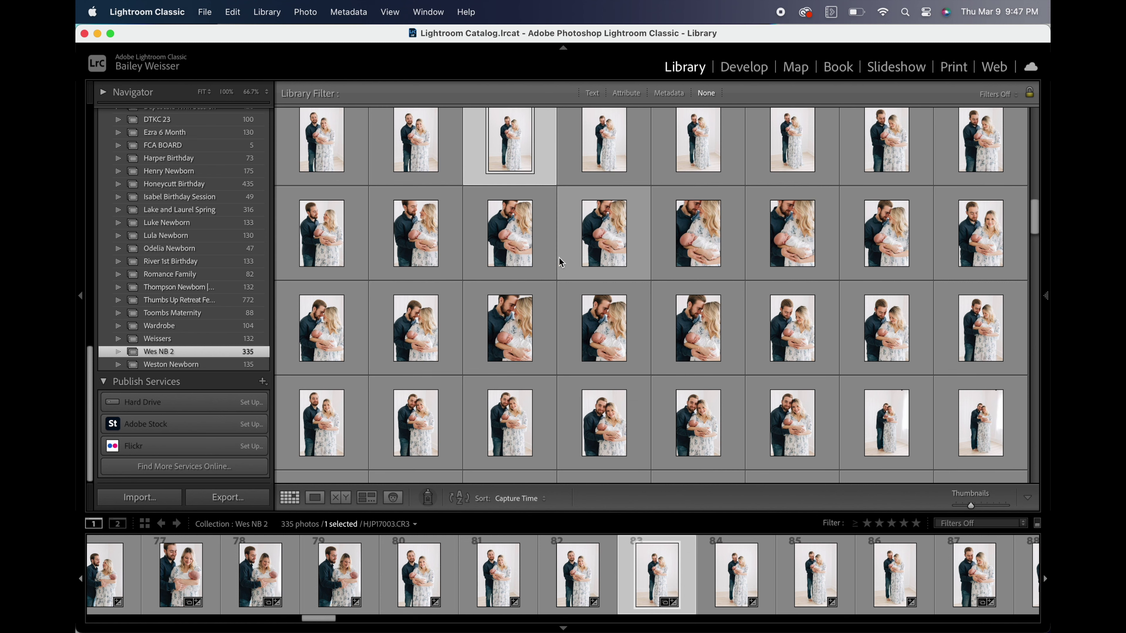
pyautogui.click(416, 240)
pyautogui.keyDown('shift'); pyautogui.click(595, 243); pyautogui.keyUp('shift')
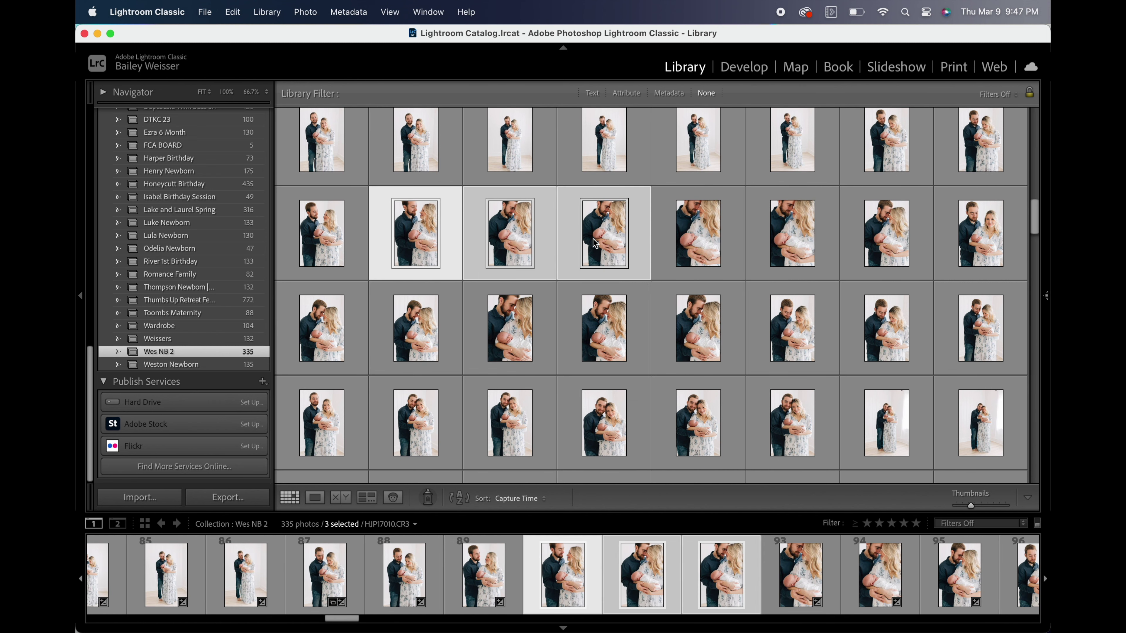
pyautogui.press('n')
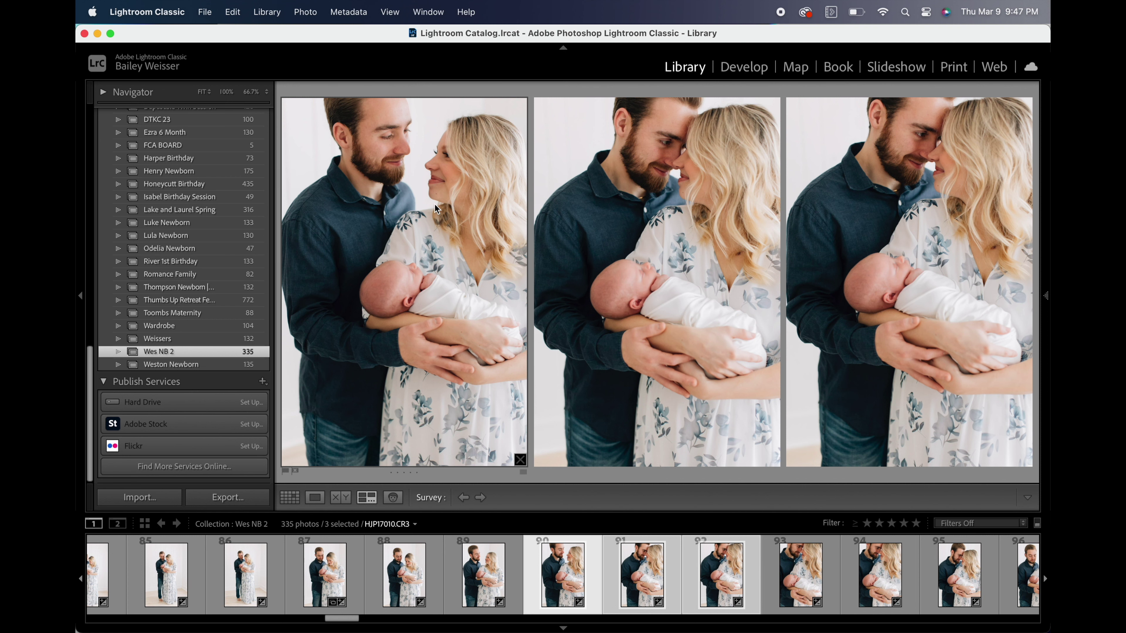
pyautogui.press('Delete')
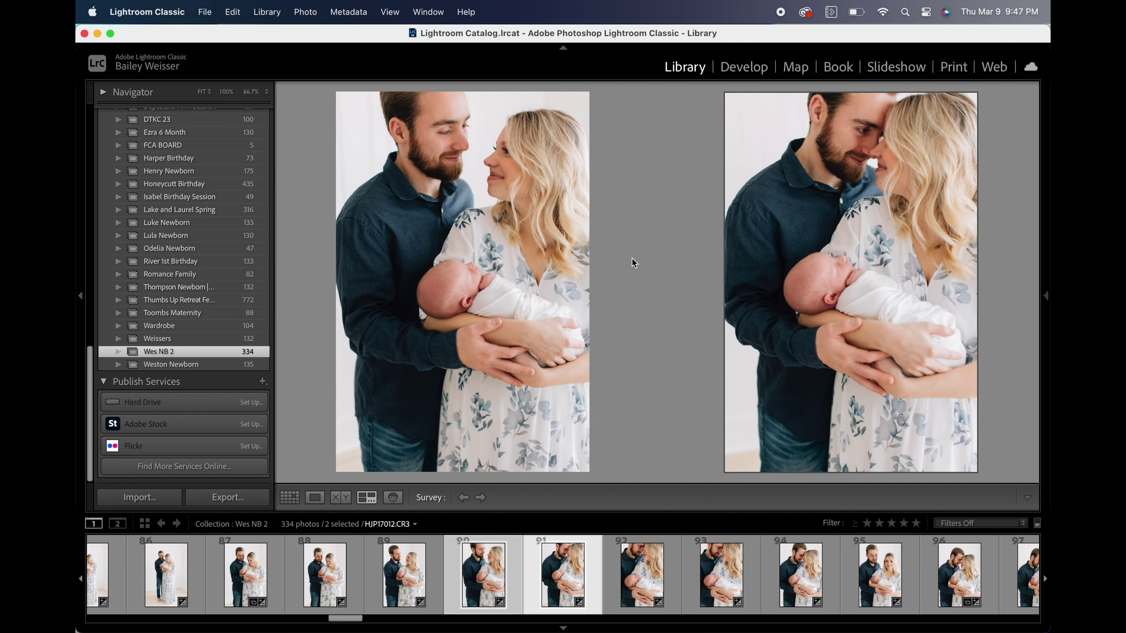
# Step: Compare photos 92 and 93, then remove photo 93 and the photo after it
pyautogui.click(642, 577)
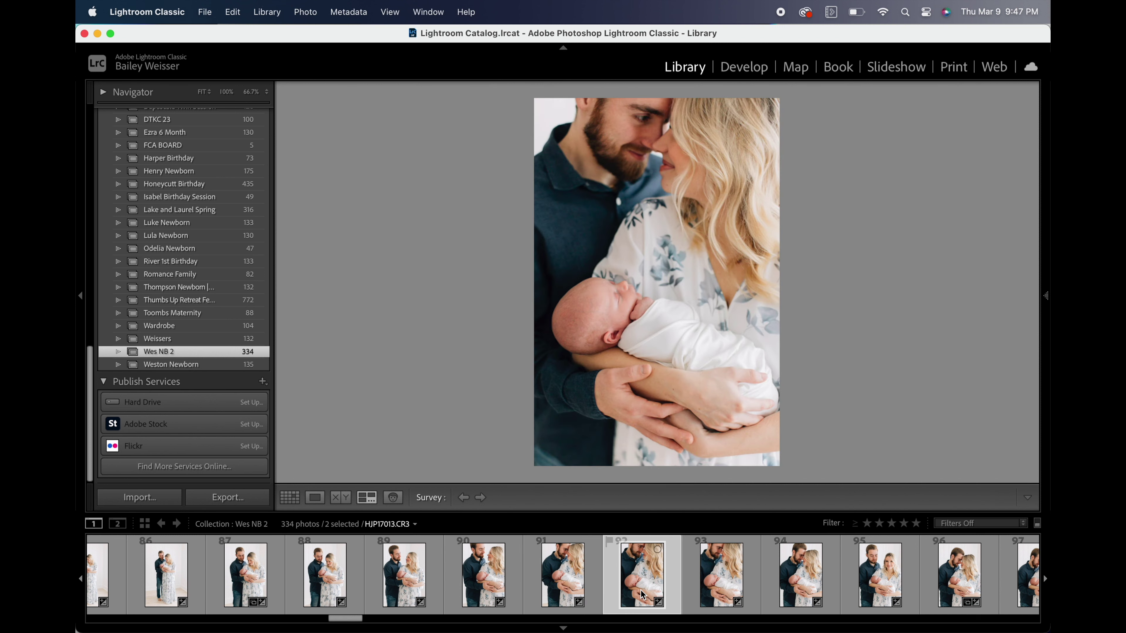
pyautogui.keyDown('super'); pyautogui.click(727, 603); pyautogui.keyUp('super')
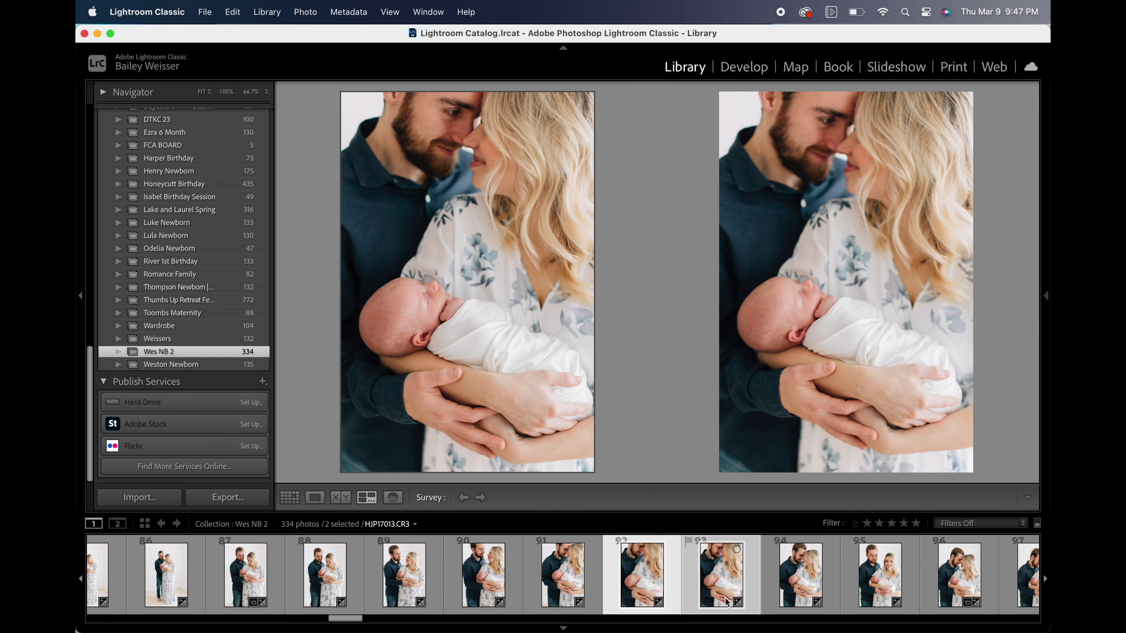
pyautogui.click(855, 395)
pyautogui.press('Delete')
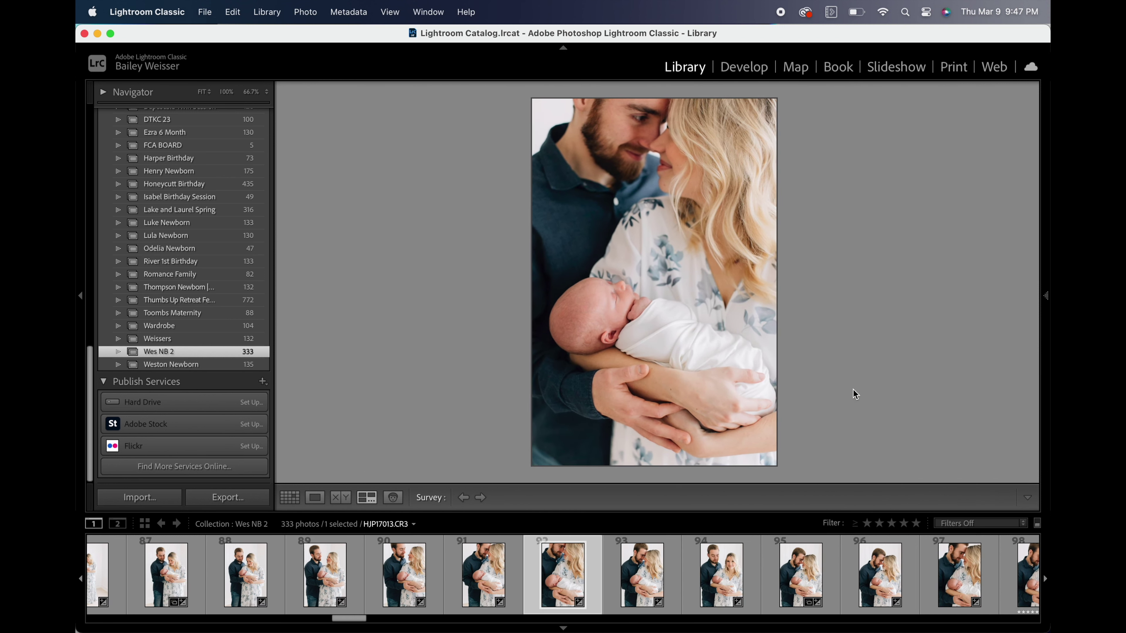
pyautogui.click(734, 578)
pyautogui.press('Delete')
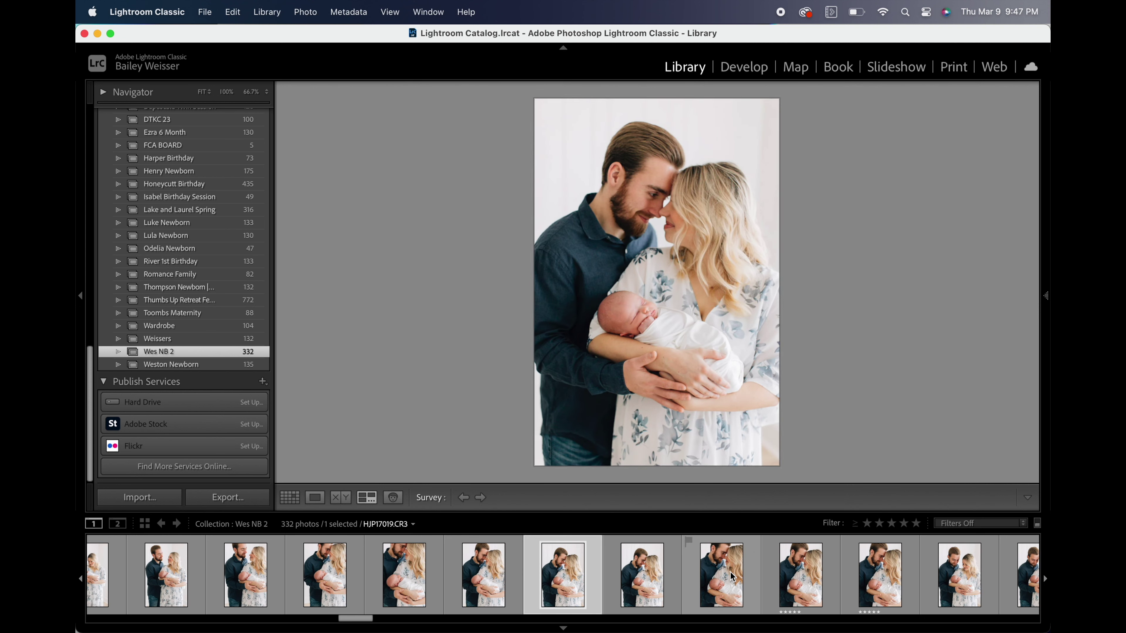
# Step: Compare photos 96–98 and remove their duplicates, including photo 98
pyautogui.click(733, 577)
pyautogui.keyDown('super'); pyautogui.click(802, 581); pyautogui.keyUp('super')
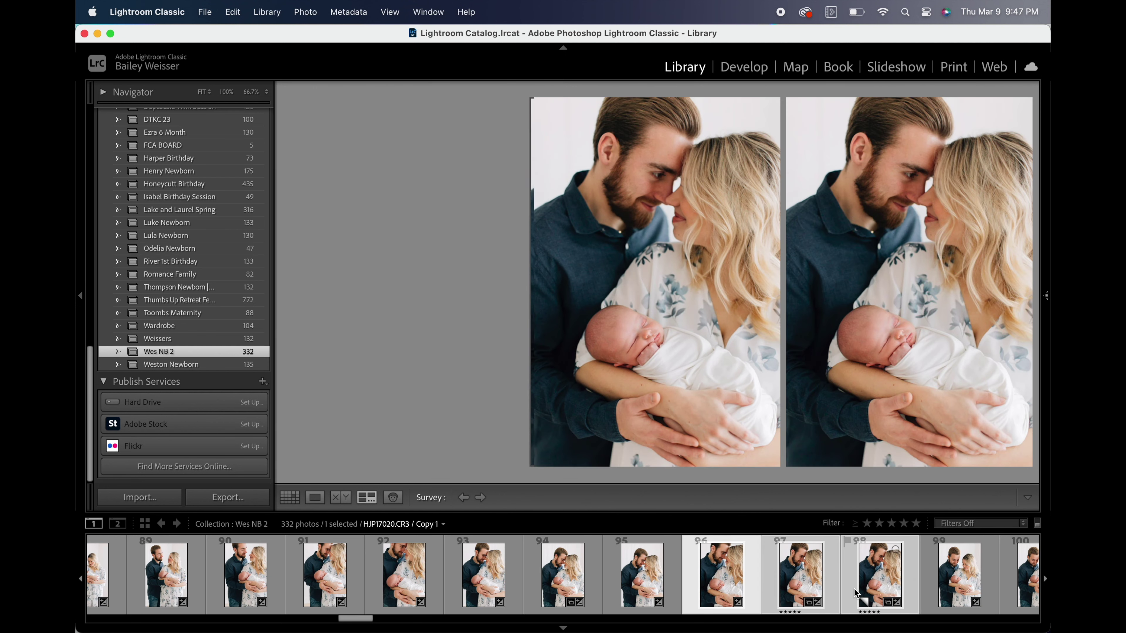
pyautogui.keyDown('super'); pyautogui.click(856, 593); pyautogui.keyUp('super')
pyautogui.press('Delete')
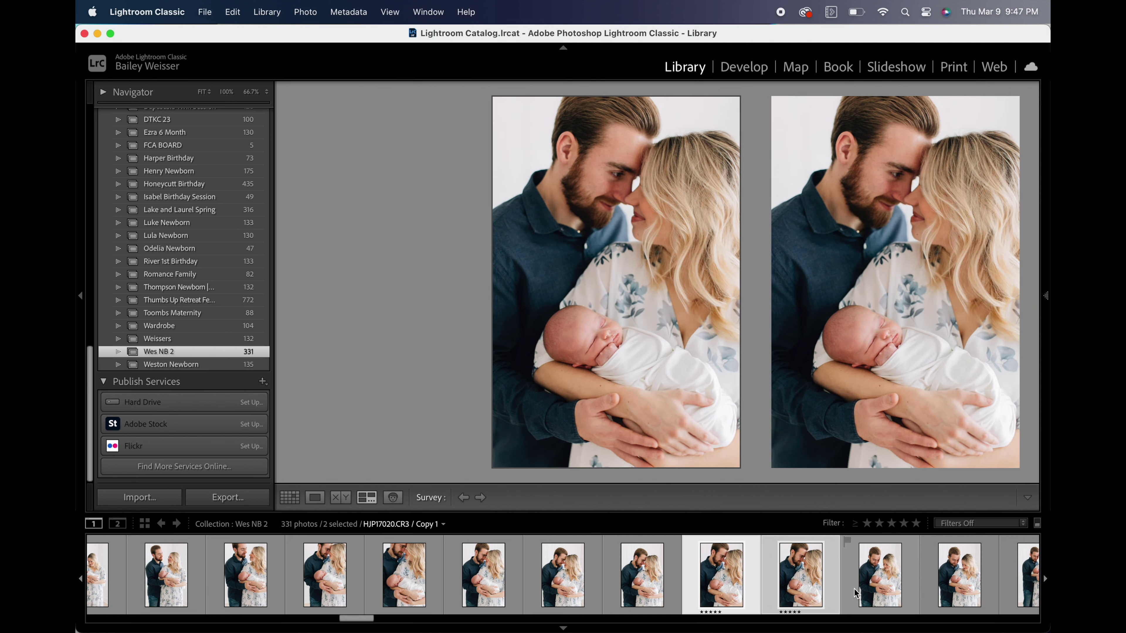
pyautogui.press('Delete')
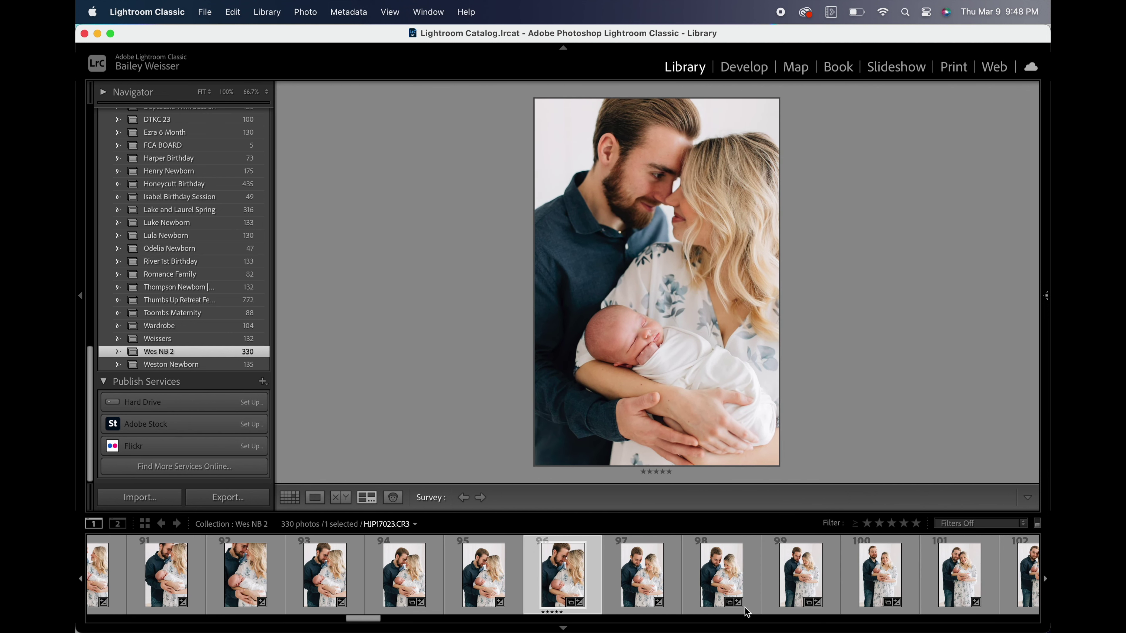
pyautogui.click(643, 576)
pyautogui.keyDown('super'); pyautogui.click(705, 582); pyautogui.keyUp('super')
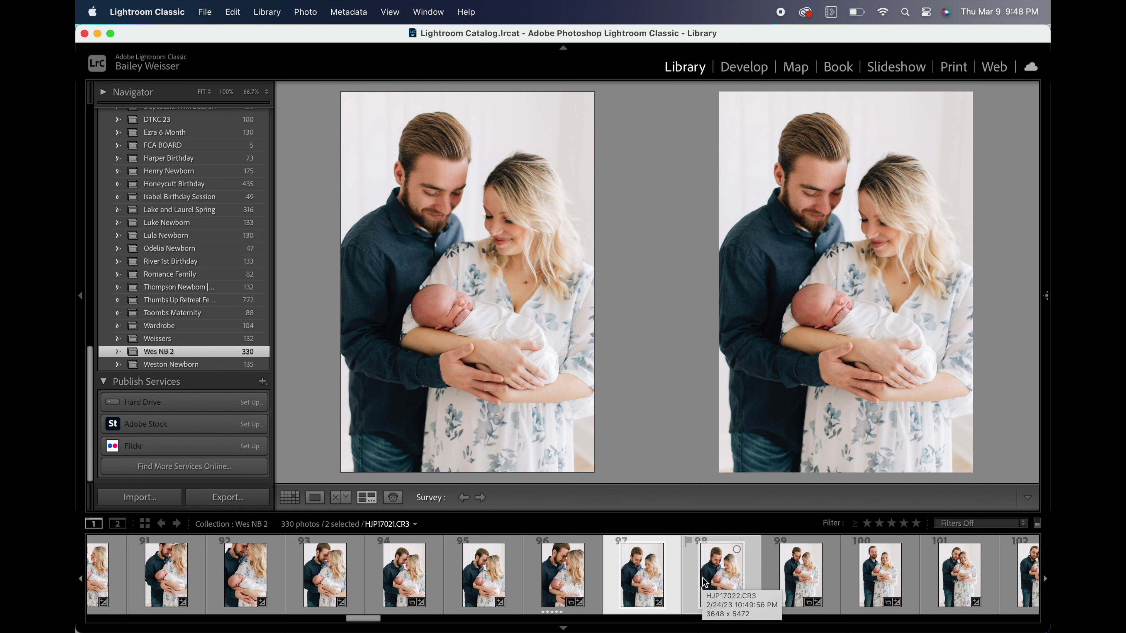
pyautogui.click(704, 582)
pyautogui.press('Delete')
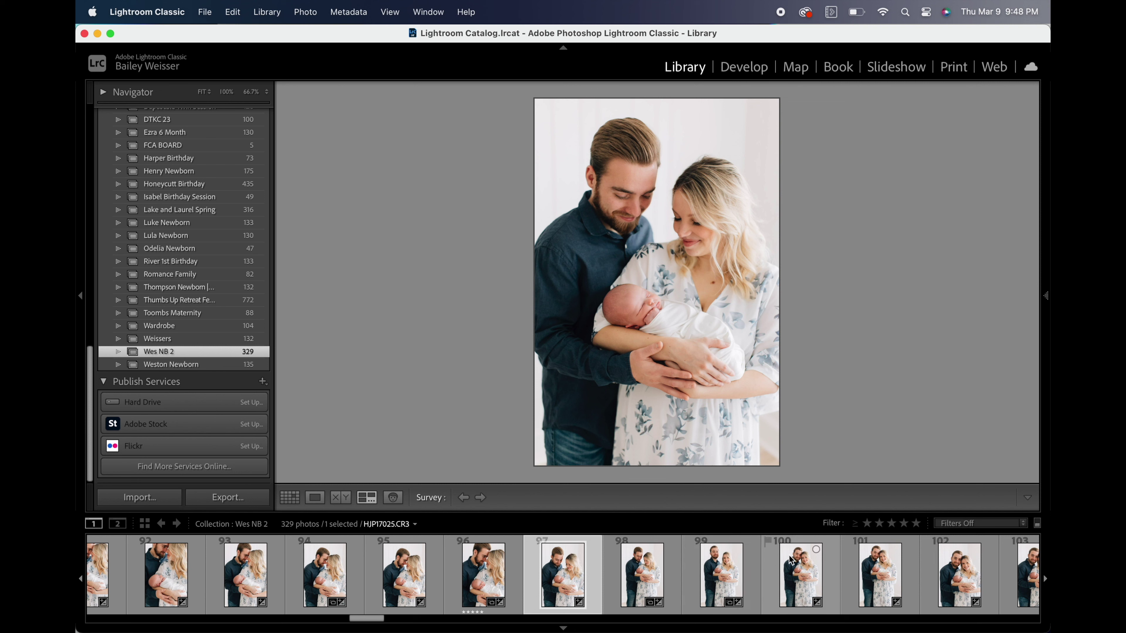
# Step: Turn filters off so all 135 Weston Newborn photos show
pyautogui.scroll(-5, 792, 561)
pyautogui.scroll(-12, 792, 560)
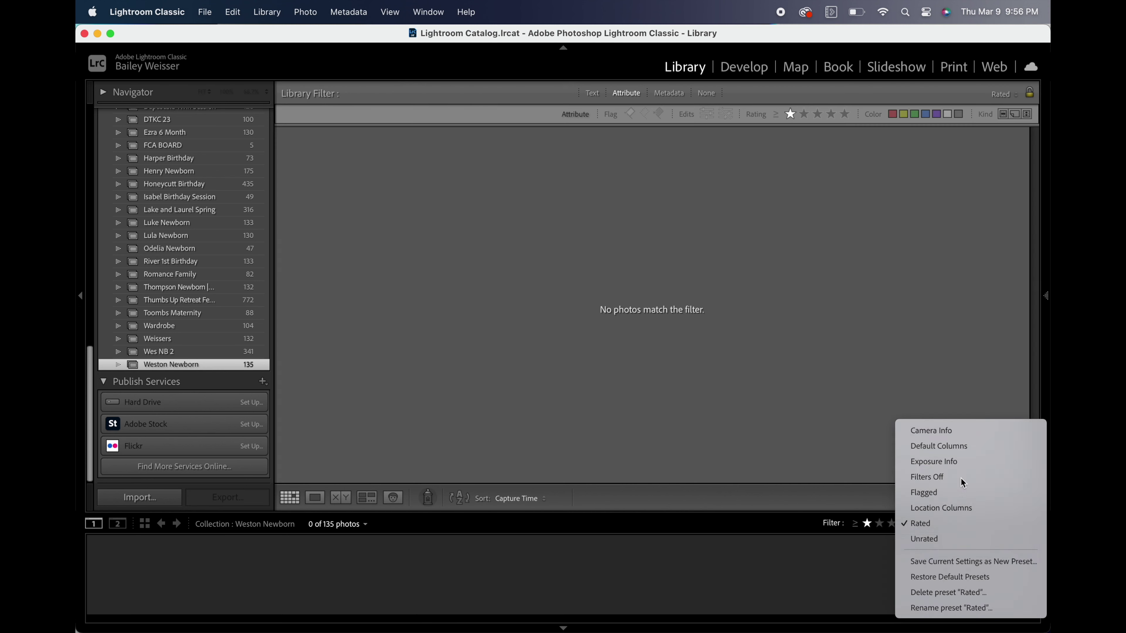
pyautogui.click(961, 478)
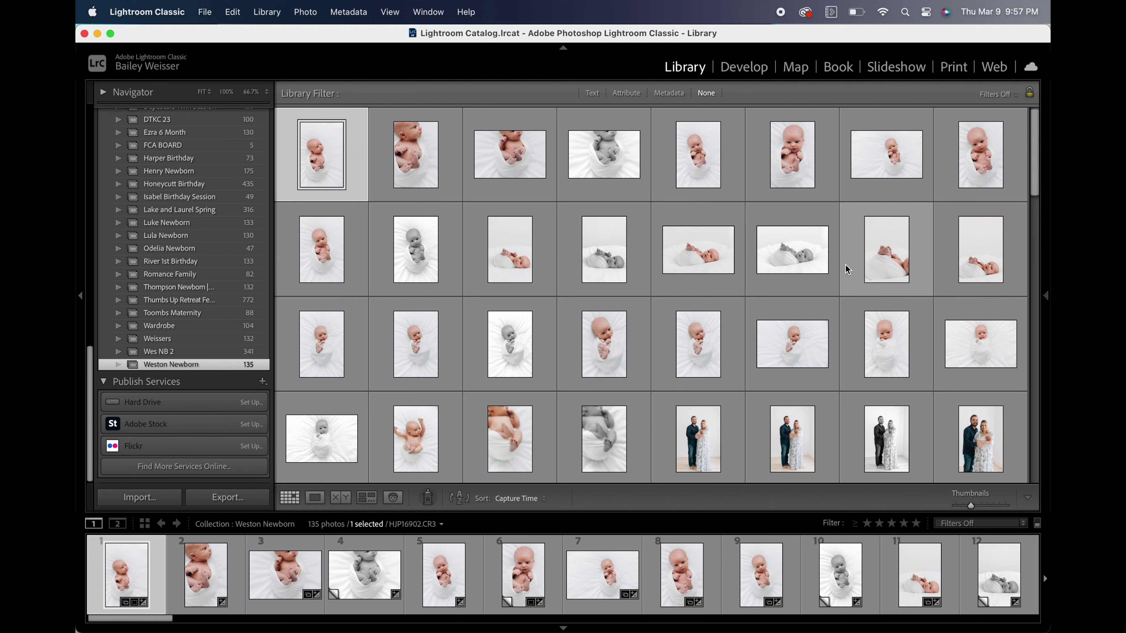
# Step: Select the first favorites: two newborn shots, the couple photos and a couple-with-baby photo
pyautogui.keyDown('super'); pyautogui.click(522, 284); pyautogui.keyUp('super')
pyautogui.keyDown('super'); pyautogui.click(511, 450); pyautogui.keyUp('super')
pyautogui.scroll(-1, 512, 452)
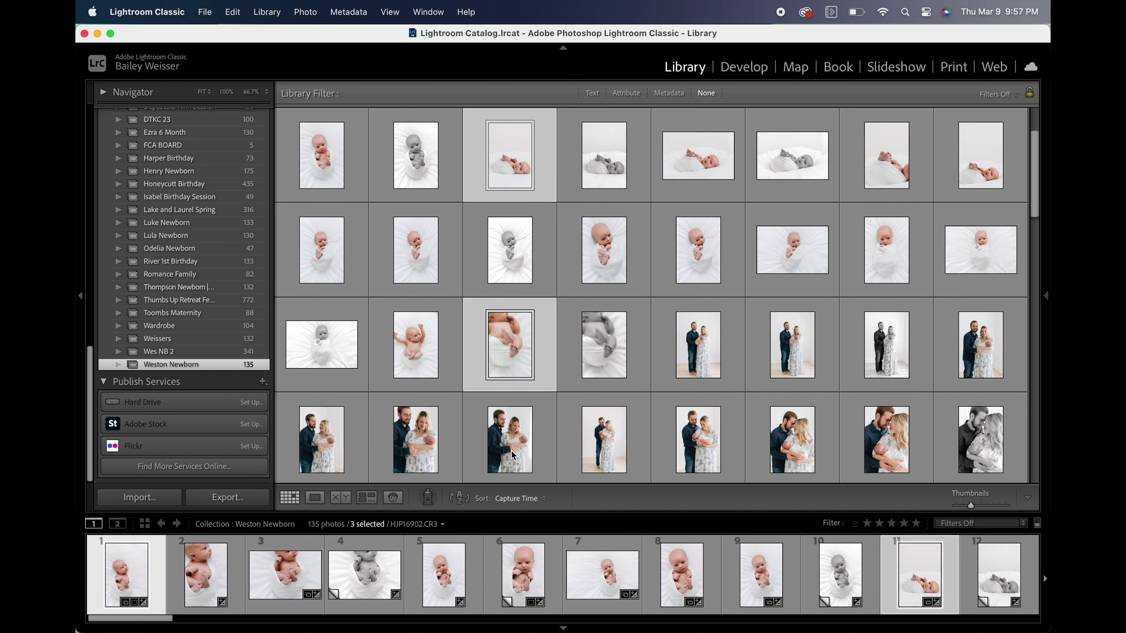
pyautogui.keyDown('super'); pyautogui.click(709, 353); pyautogui.keyUp('super')
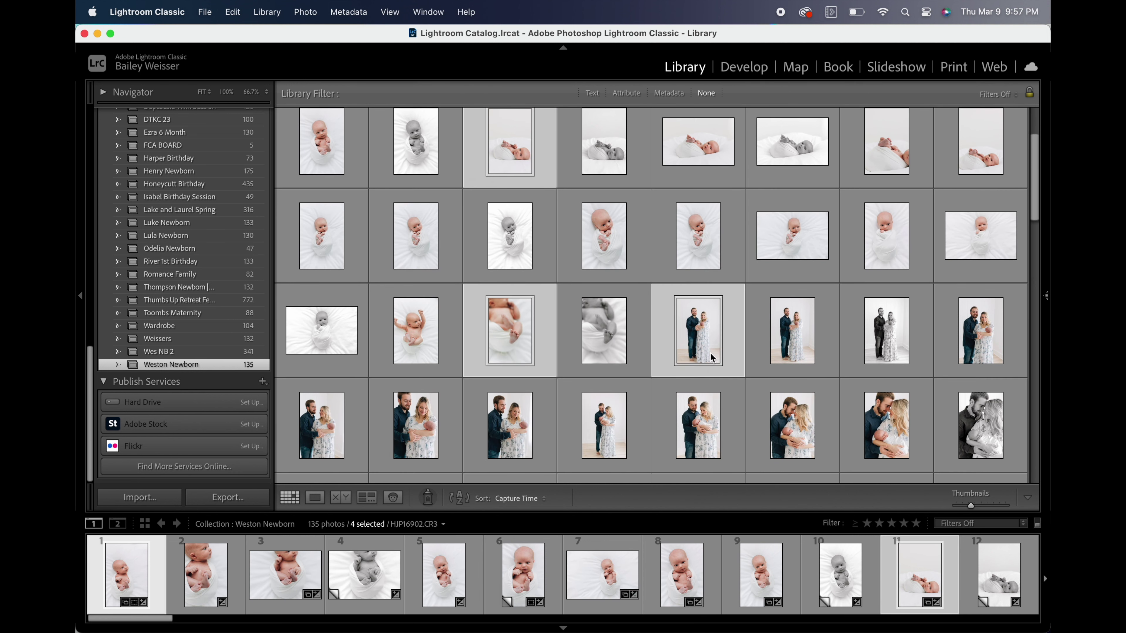
pyautogui.keyDown('super'); pyautogui.click(797, 448); pyautogui.keyUp('super')
pyautogui.scroll(-2, 791, 440)
pyautogui.keyDown('super'); pyautogui.click(436, 316); pyautogui.keyUp('super')
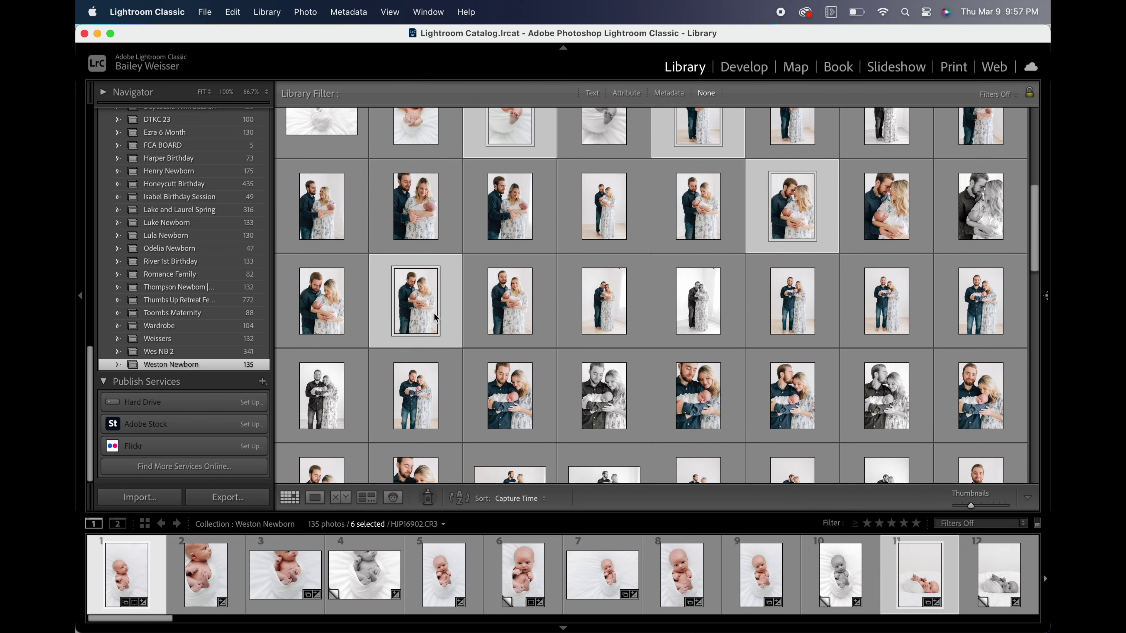
pyautogui.keyDown('super'); pyautogui.click(710, 422); pyautogui.keyUp('super')
pyautogui.scroll(-2, 710, 422)
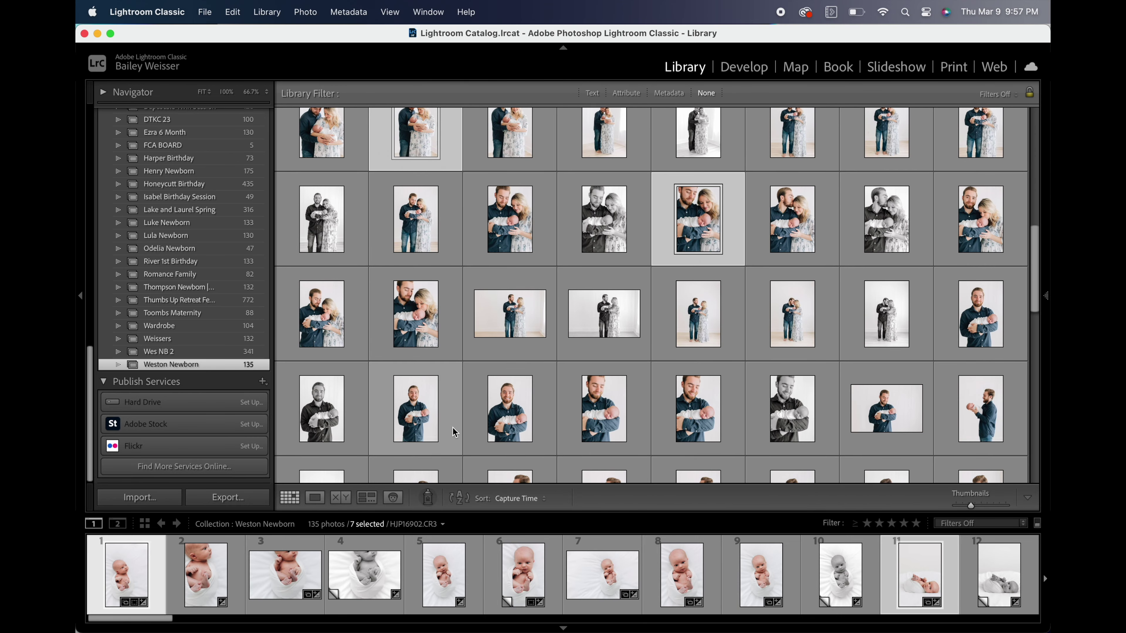
pyautogui.keyDown('super'); pyautogui.click(456, 433); pyautogui.keyUp('super')
pyautogui.scroll(-2, 620, 363)
# Step: Add dad-holding-baby, mother-with-baby, couple-with-baby and seated family favorites, then view them in Survey
pyautogui.keyDown('super'); pyautogui.click(785, 300); pyautogui.keyUp('super')
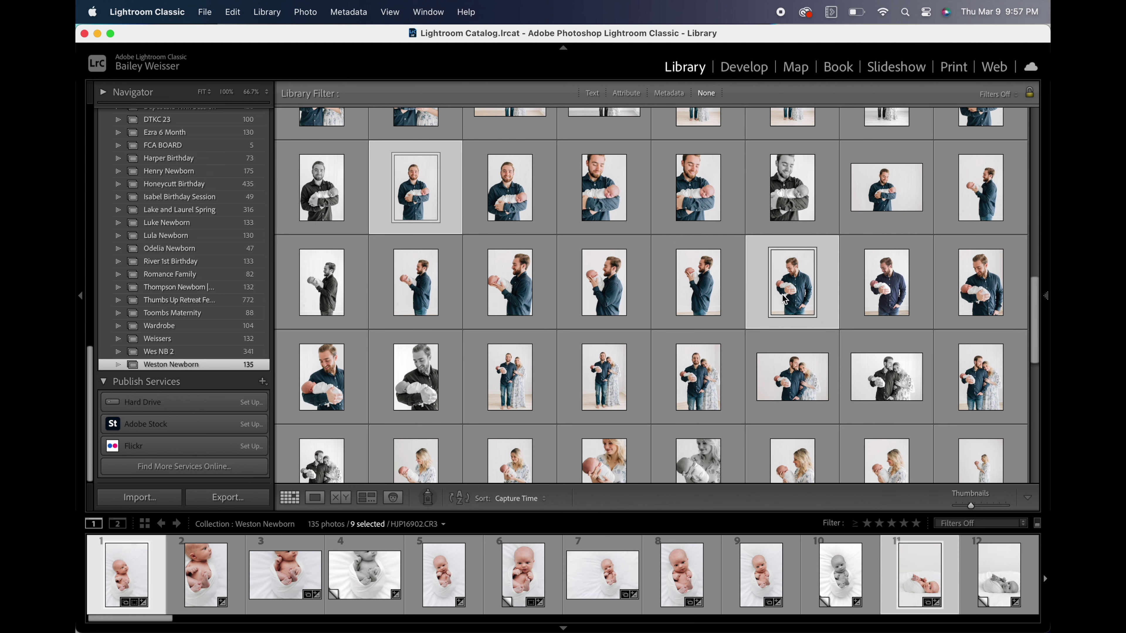
pyautogui.scroll(-2, 784, 300)
pyautogui.keyDown('super'); pyautogui.click(605, 328); pyautogui.keyUp('super')
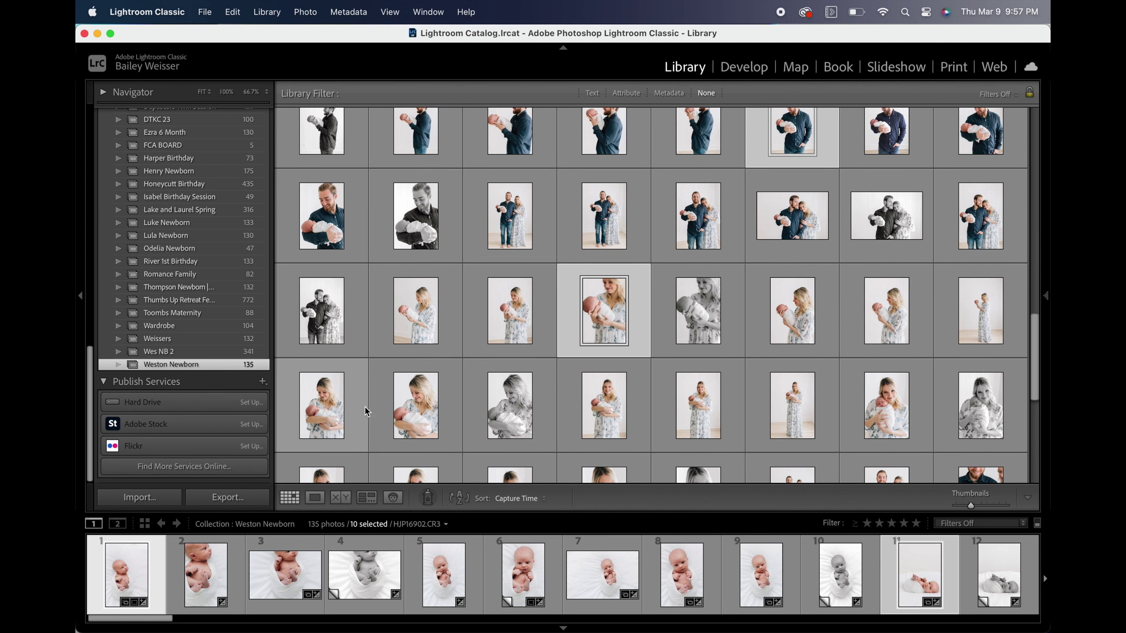
pyautogui.keyDown('super'); pyautogui.click(366, 410); pyautogui.keyUp('super')
pyautogui.keyDown('super'); pyautogui.click(604, 334); pyautogui.keyUp('super')
pyautogui.keyDown('super'); pyautogui.click(907, 425); pyautogui.keyUp('super')
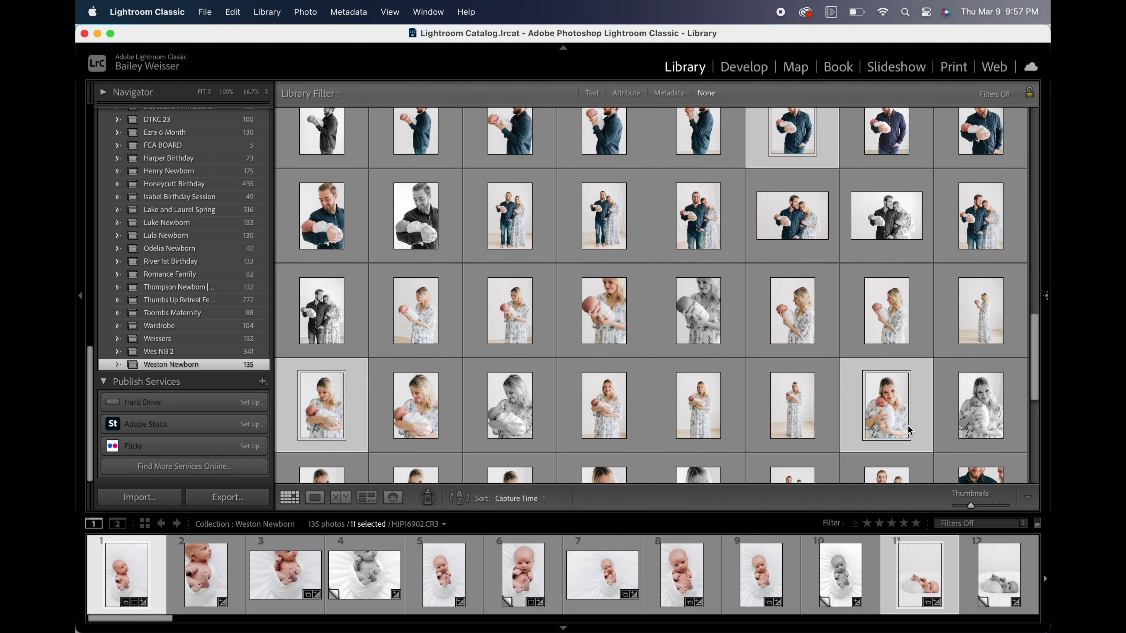
pyautogui.scroll(-3, 908, 424)
pyautogui.keyDown('super'); pyautogui.click(793, 209); pyautogui.keyUp('super')
pyautogui.keyDown('super'); pyautogui.click(868, 189); pyautogui.keyUp('super')
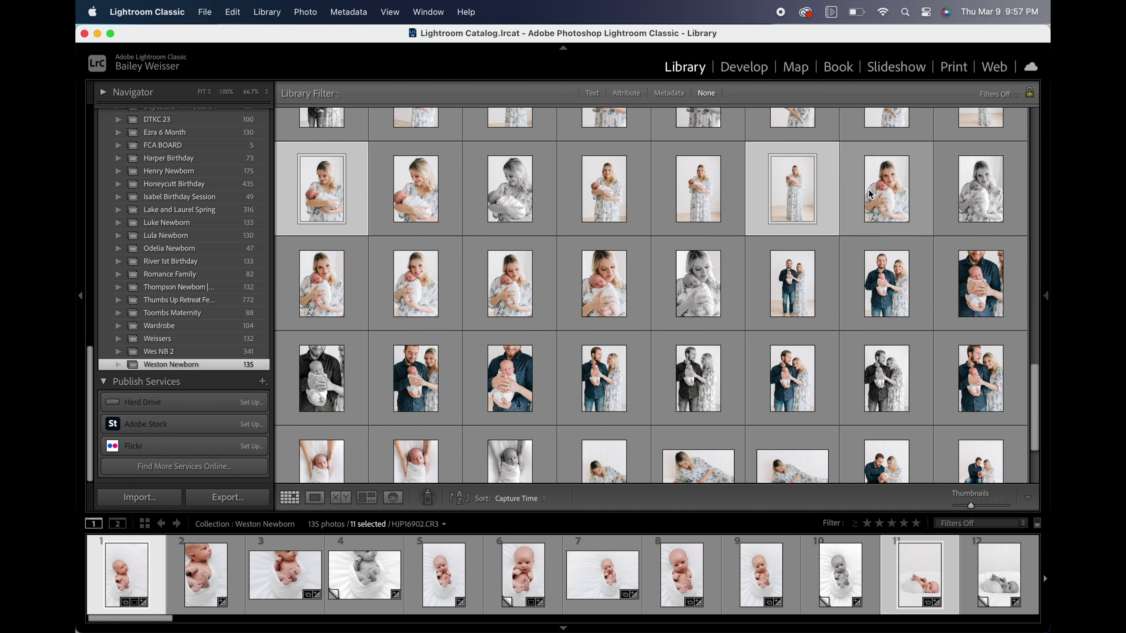
pyautogui.scroll(-2, 818, 382)
pyautogui.keyDown('super'); pyautogui.click(593, 251); pyautogui.keyUp('super')
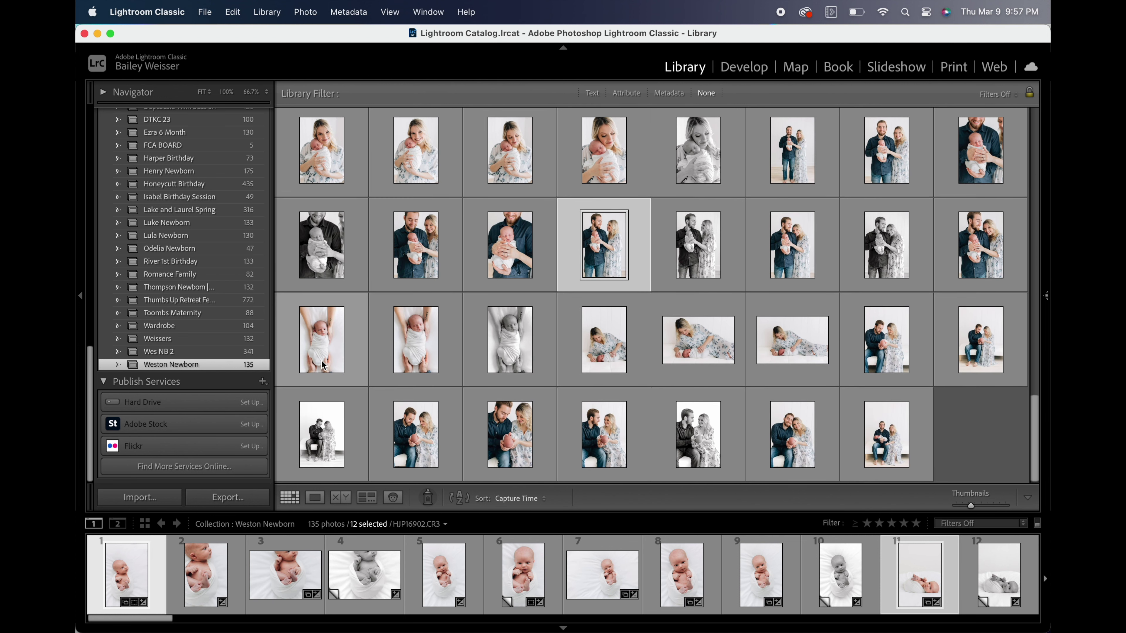
pyautogui.keyDown('super'); pyautogui.click(604, 339); pyautogui.keyUp('super')
pyautogui.keyDown('super'); pyautogui.click(871, 444); pyautogui.keyUp('super')
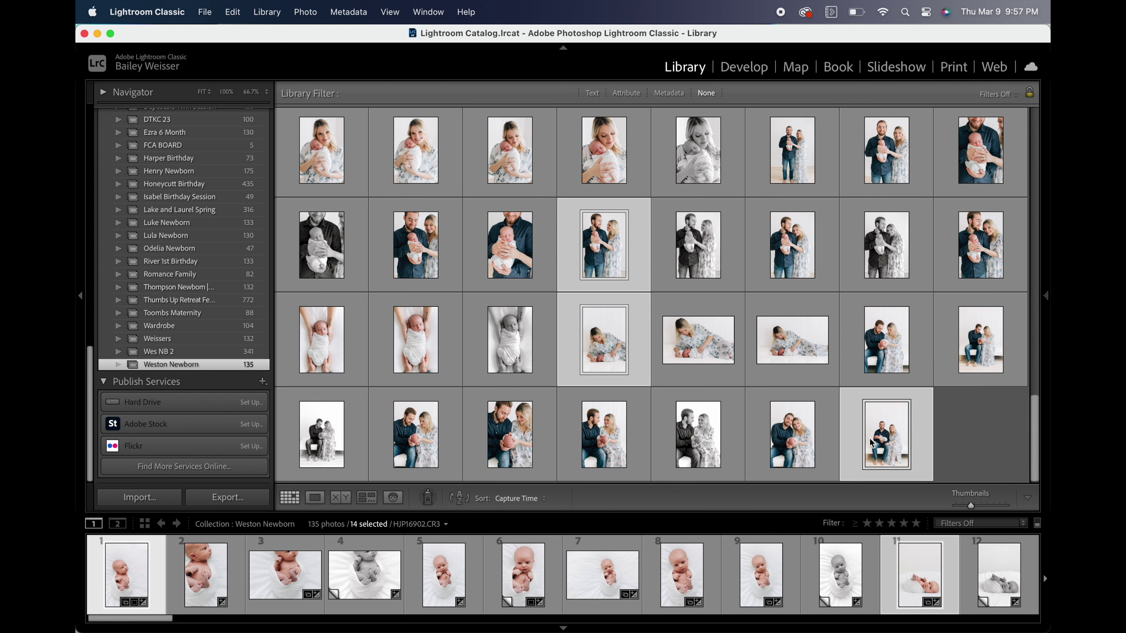
pyautogui.press('n')
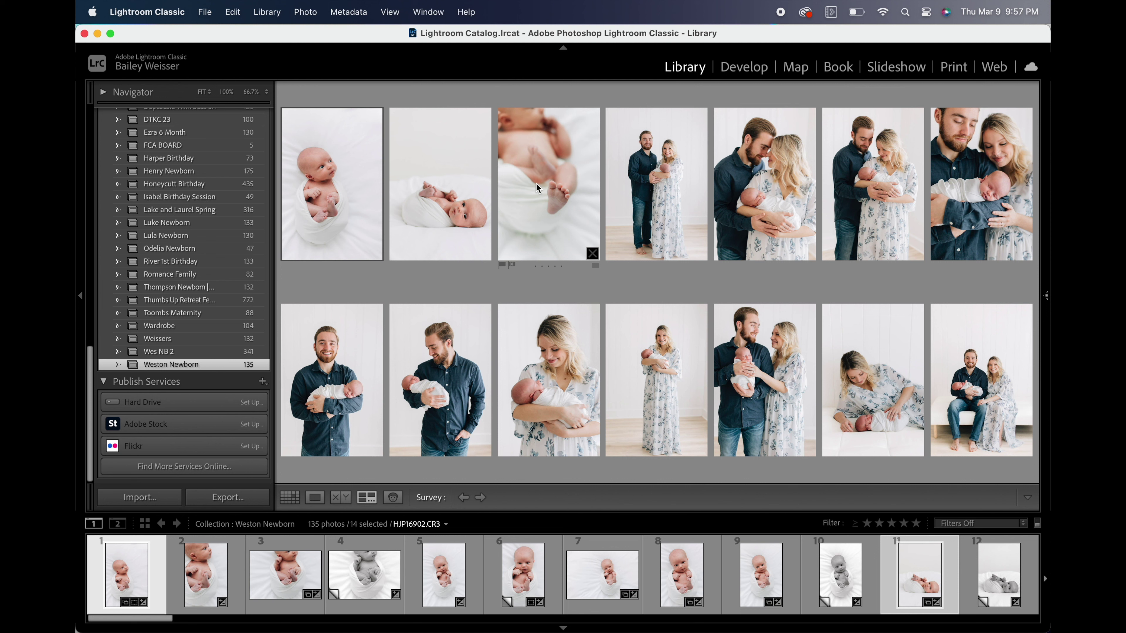
# Step: Correct the blurred baby-feet photo HJP16976.CR3 to Tint -15 and Temp 4,958
pyautogui.doubleClick(576, 196)
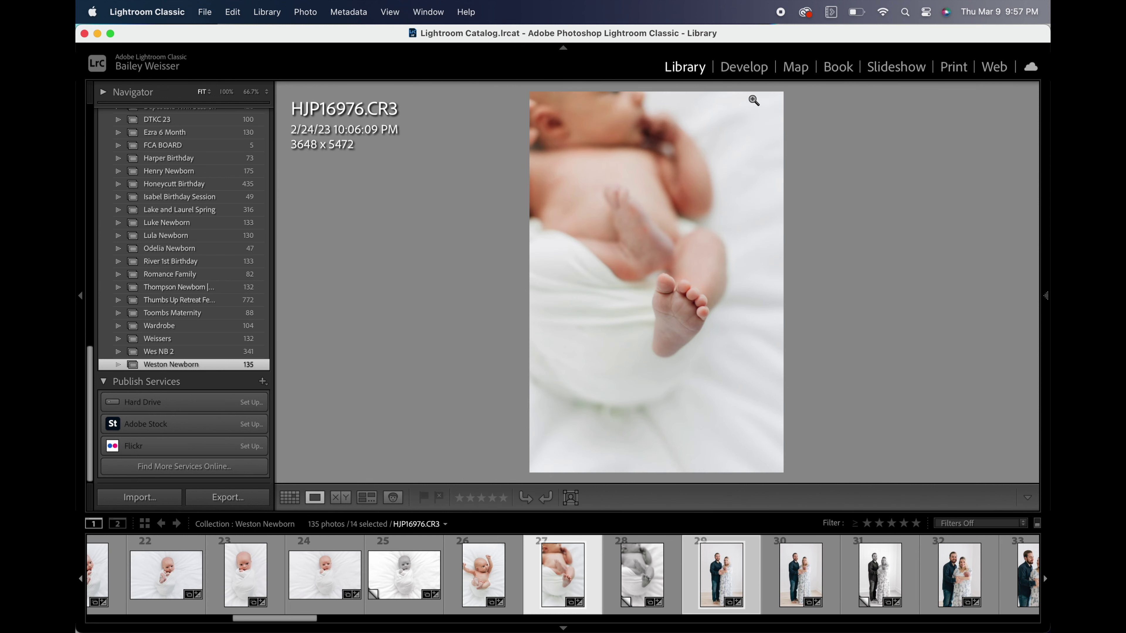
pyautogui.click(760, 71)
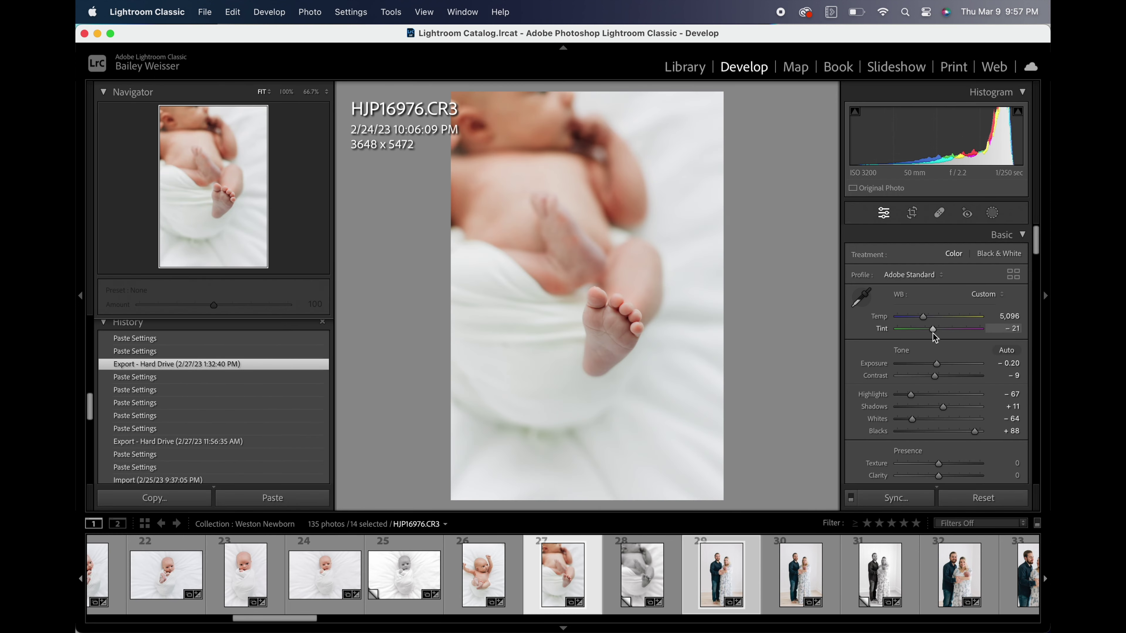
pyautogui.press('Up')
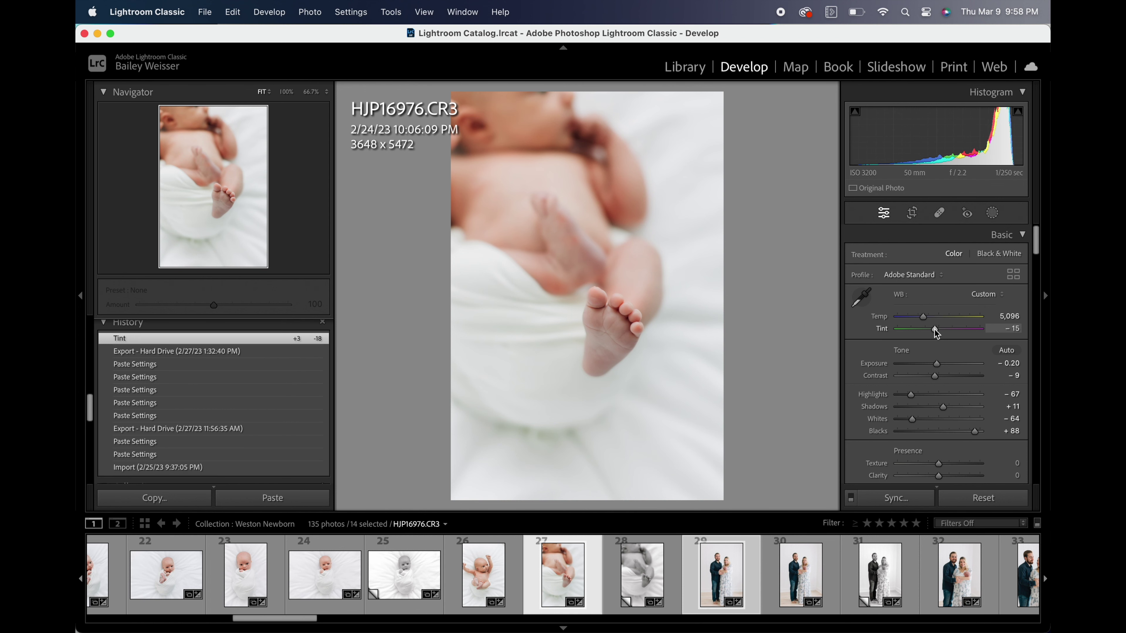
pyautogui.press('alt+super+1')
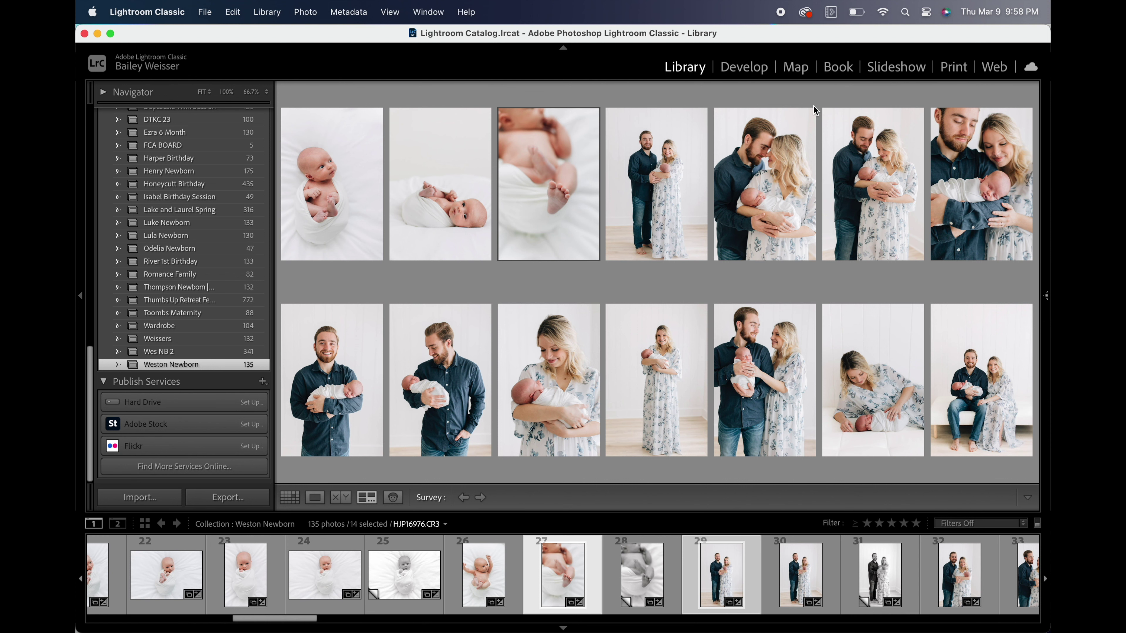
pyautogui.press('e')
pyautogui.click(765, 67)
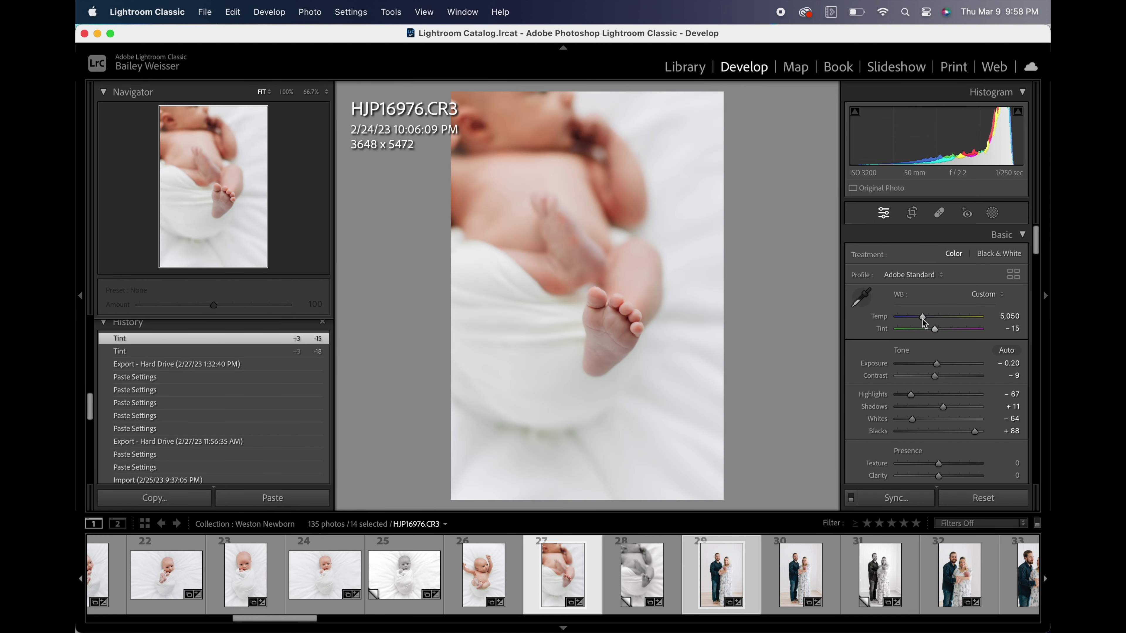
pyautogui.moveTo(921, 317); pyautogui.dragTo(922, 320)
pyautogui.press('n')
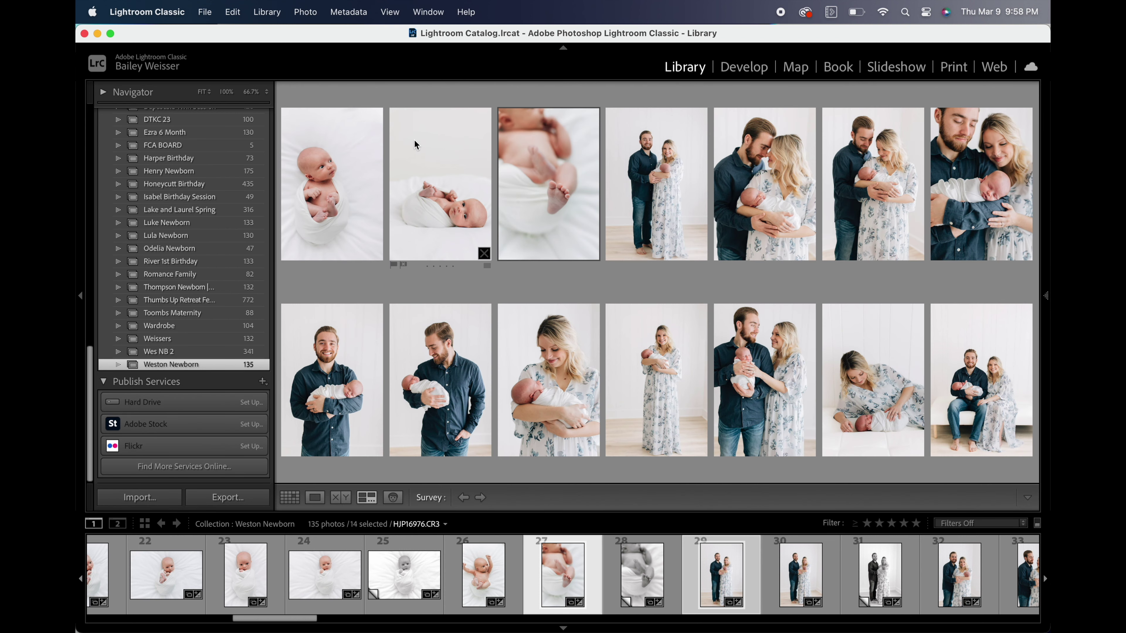
# Step: Whiten HJP16926.CR3's top with a linear gradient: Temp -33, Whites 24, Exposure 2.70
pyautogui.doubleClick(448, 153)
pyautogui.click(748, 70)
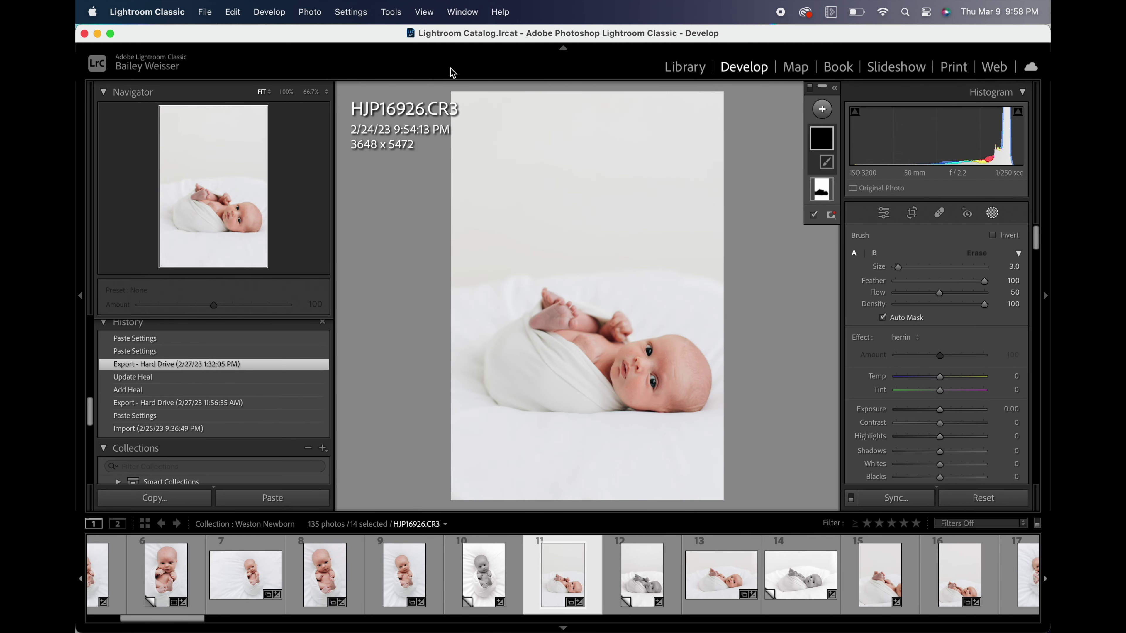
pyautogui.press('m')
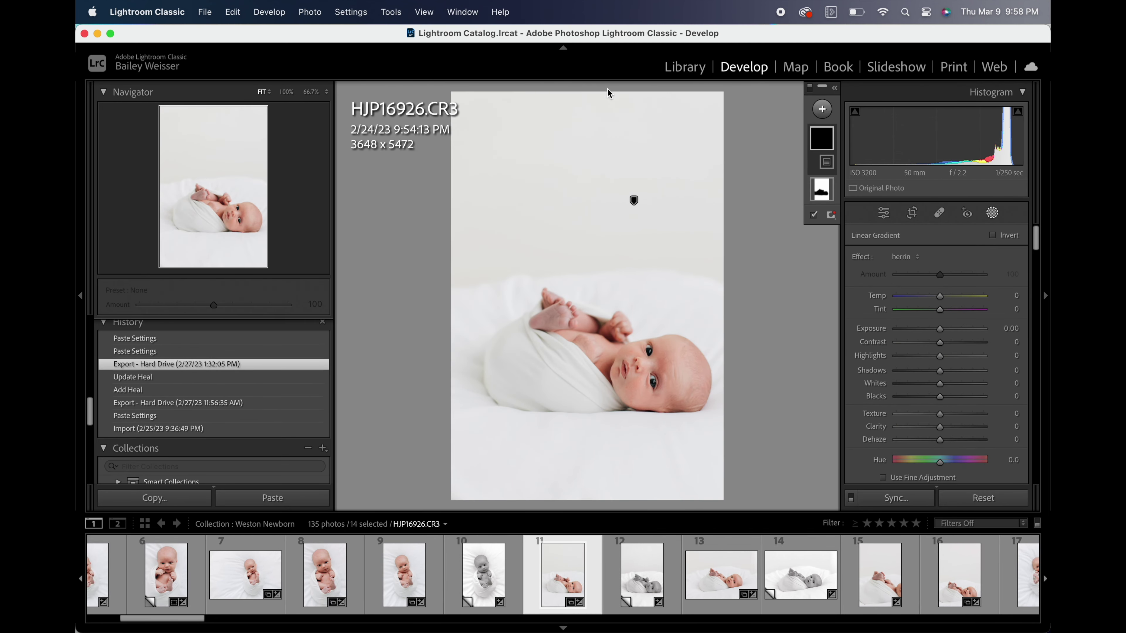
pyautogui.moveTo(608, 91); pyautogui.dragTo(610, 369)
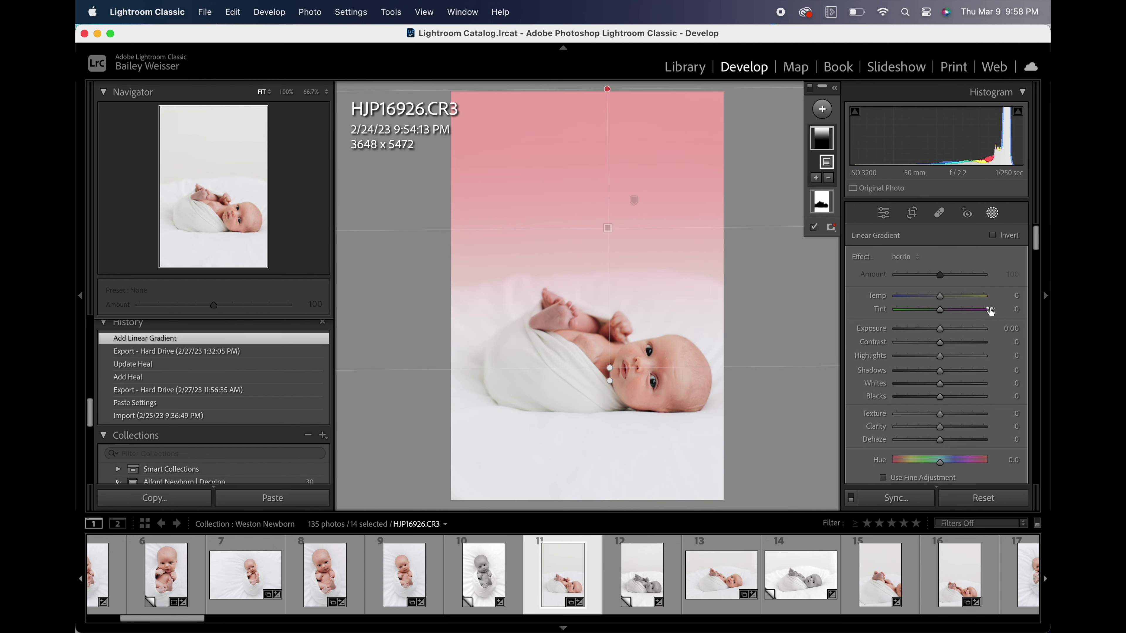
pyautogui.moveTo(938, 296); pyautogui.dragTo(926, 296)
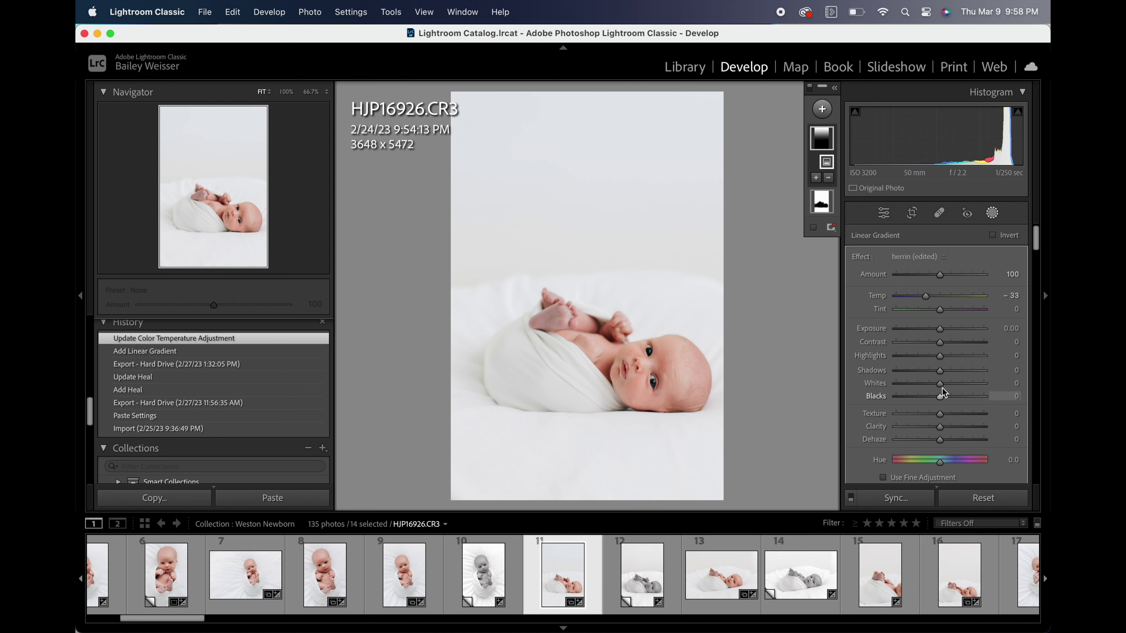
pyautogui.moveTo(941, 384); pyautogui.dragTo(950, 384)
pyautogui.moveTo(940, 329); pyautogui.dragTo(971, 337)
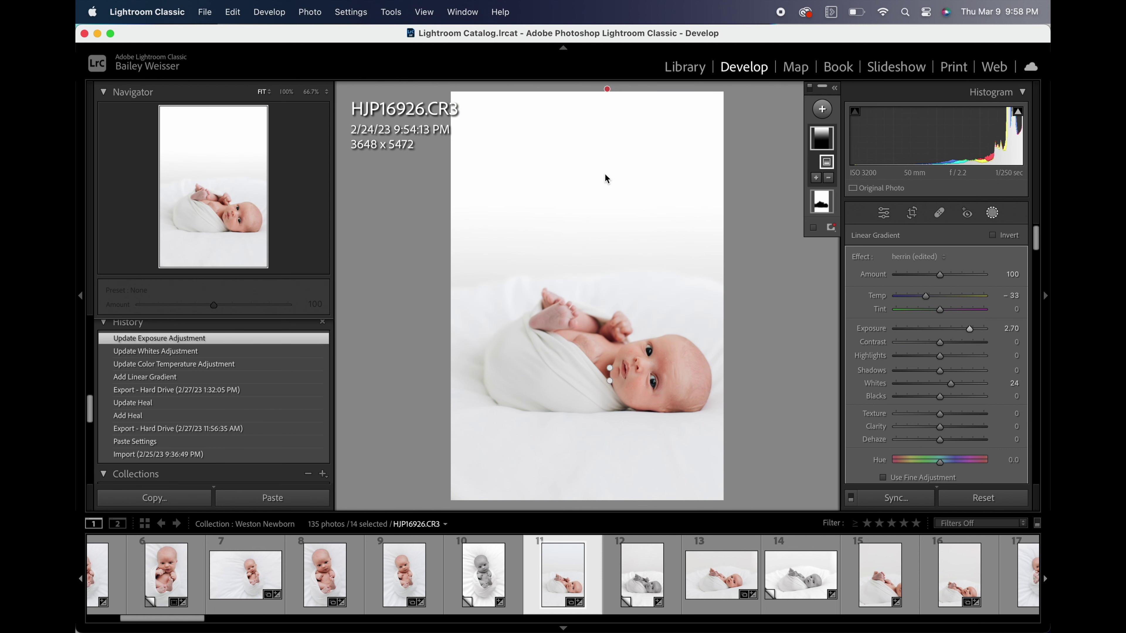
pyautogui.moveTo(606, 231); pyautogui.dragTo(607, 256)
pyautogui.hotkey('shift', 'w')
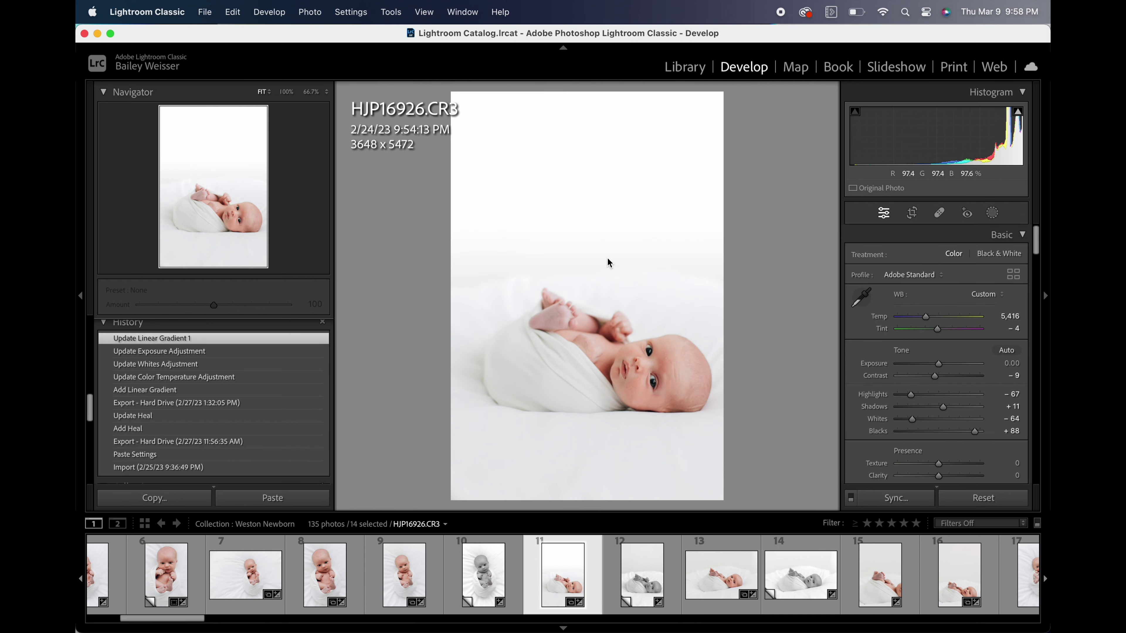
pyautogui.press('g')
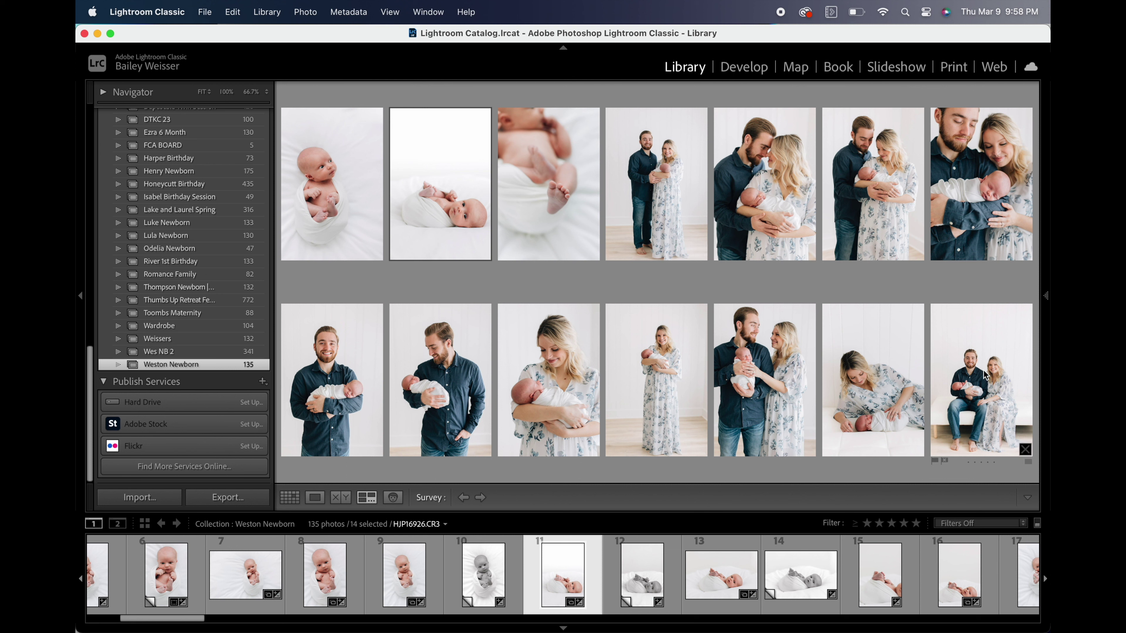
# Step: Adjust the background mask exposure on standing mother-and-baby photo HJP17140.CR3
pyautogui.doubleClick(674, 389)
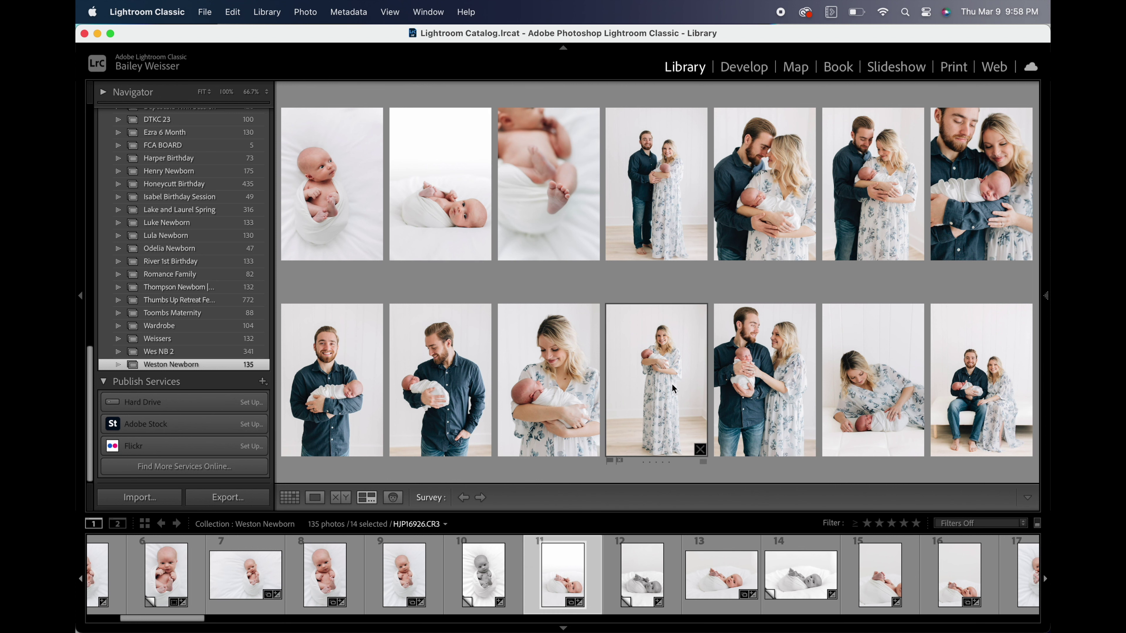
pyautogui.click(742, 70)
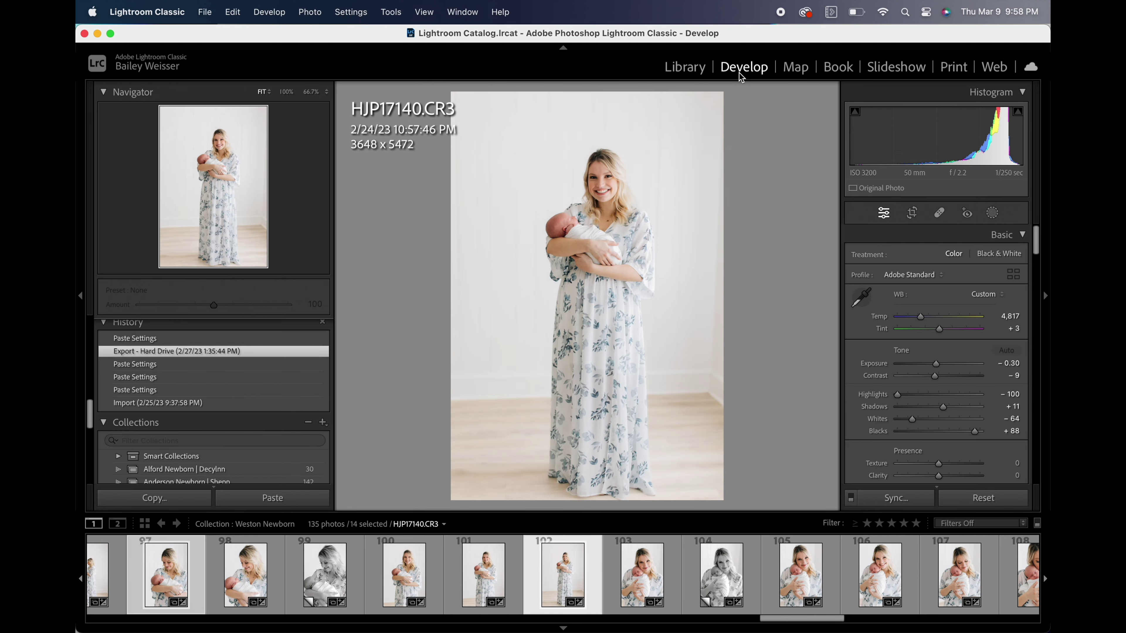
pyautogui.click(822, 219)
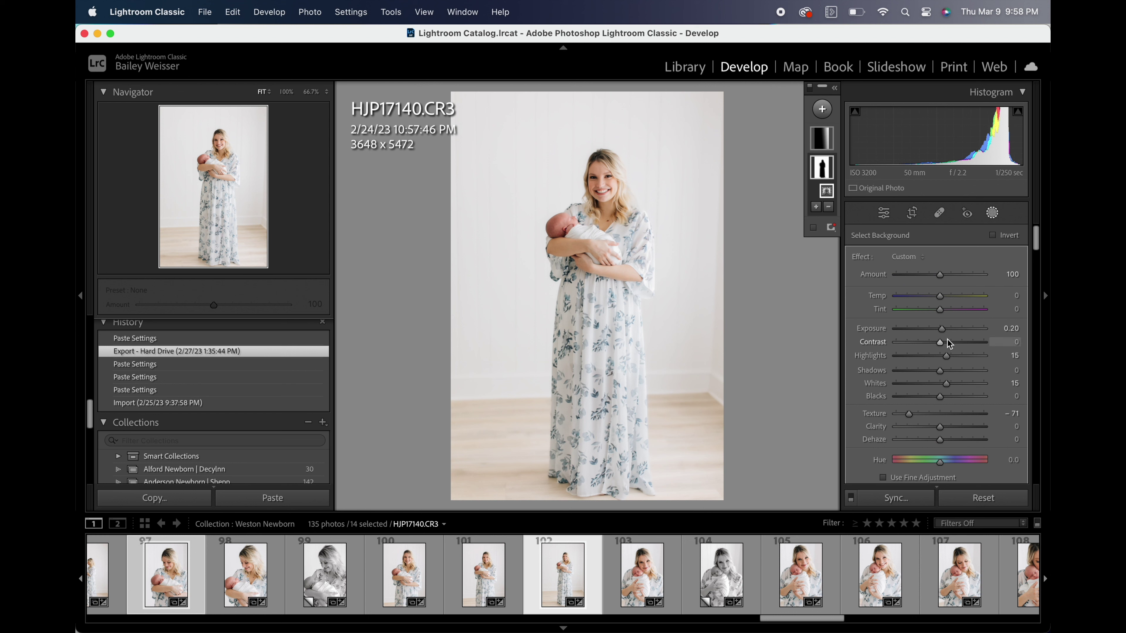
pyautogui.moveTo(943, 331); pyautogui.dragTo(946, 331)
pyautogui.hotkey('shift', 'w')
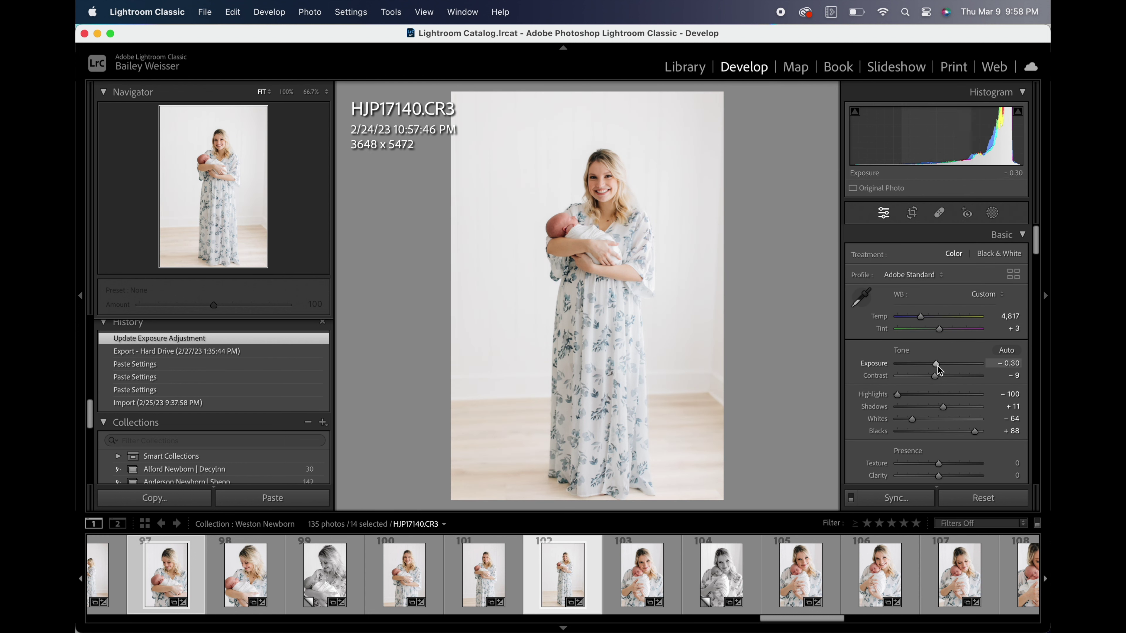
pyautogui.press('g')
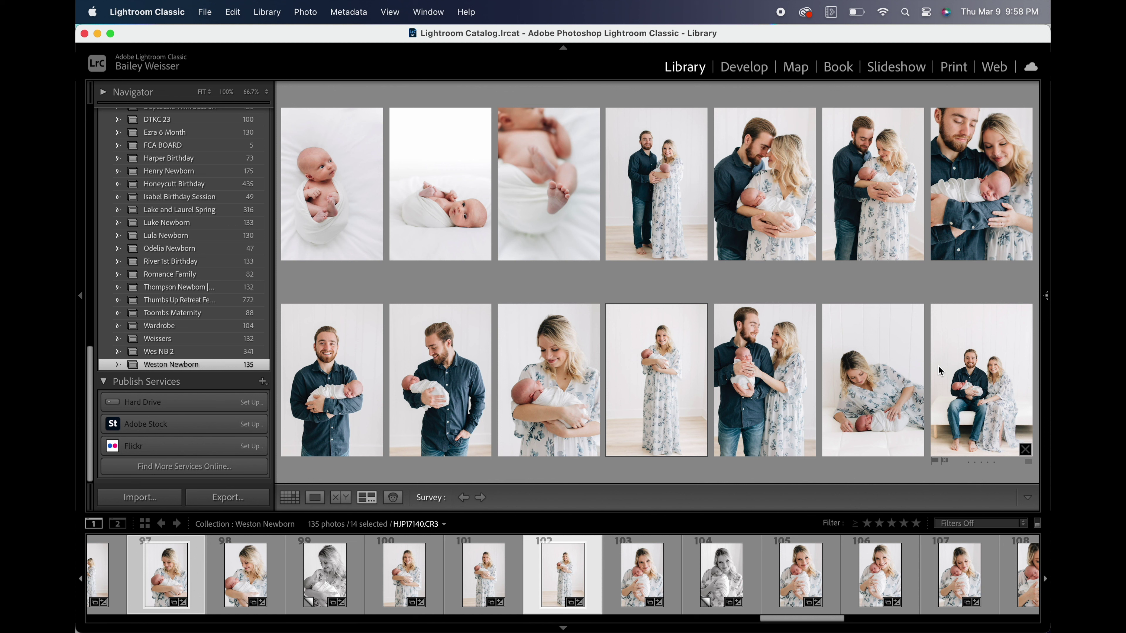
# Step: Check HJP17179.CR3 in Develop and return to the survey of picks
pyautogui.doubleClick(890, 400)
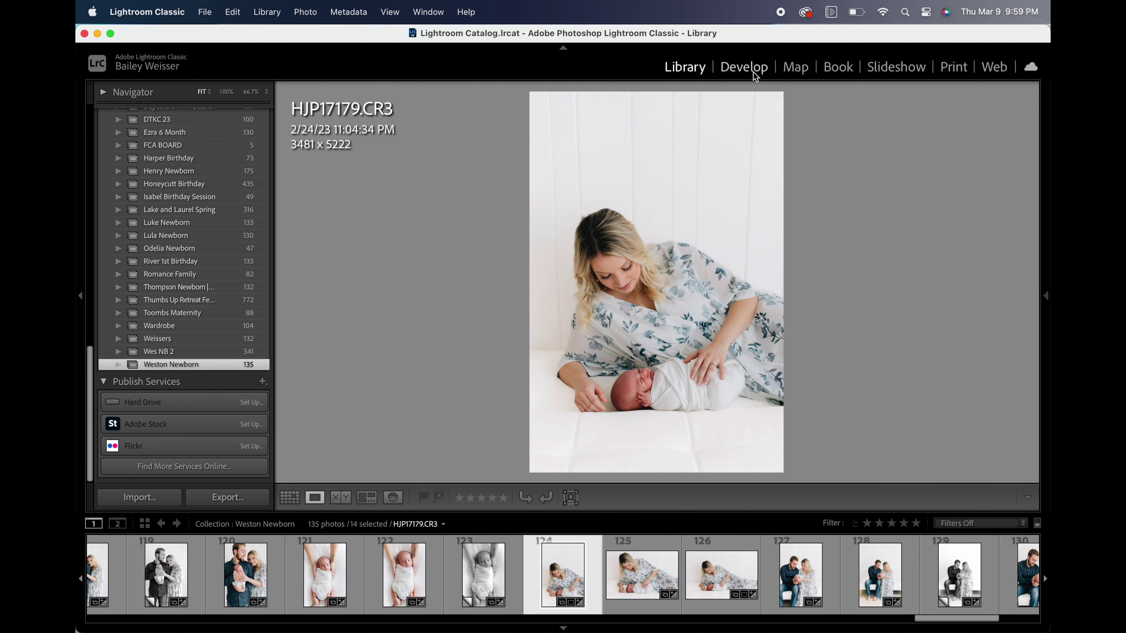
pyautogui.click(753, 72)
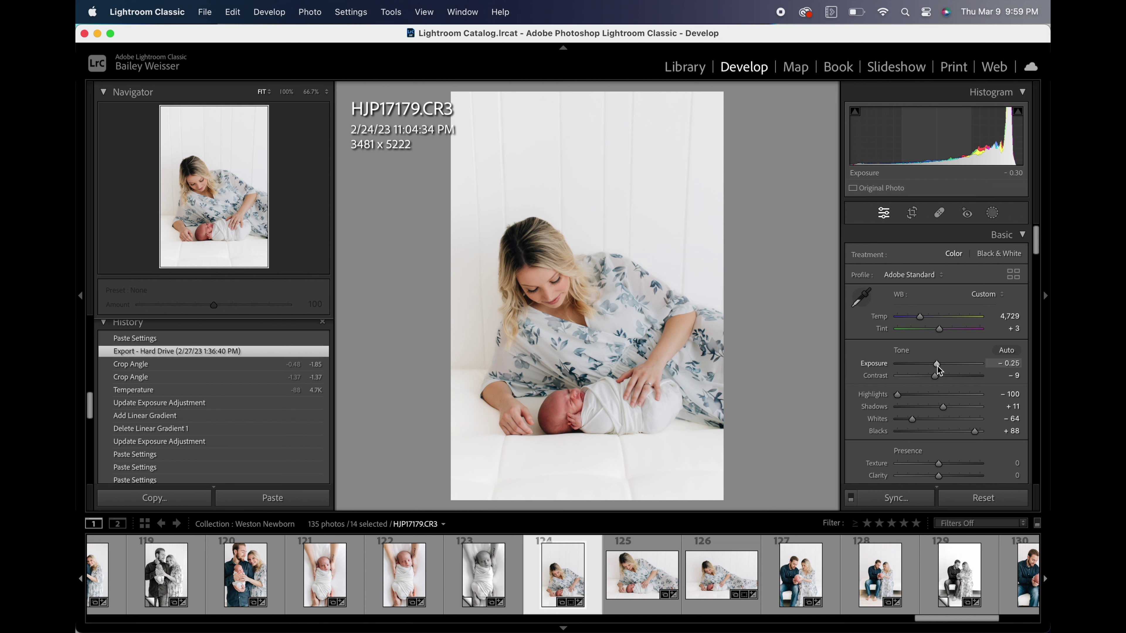
pyautogui.press('n')
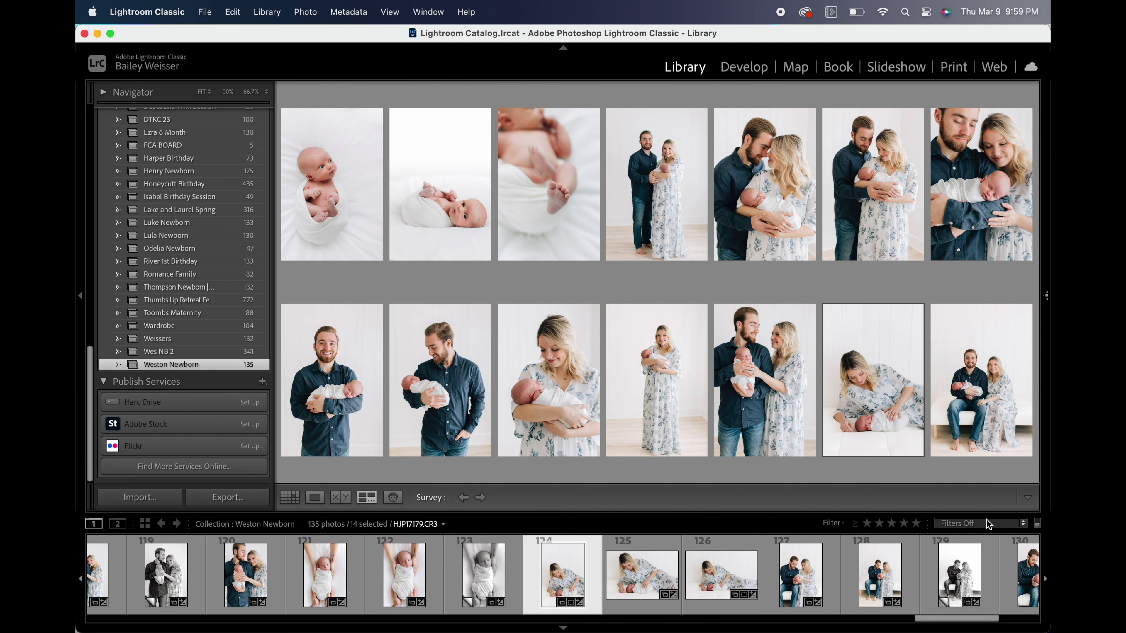
# Step: Show the Weston Newborn collection as a grid with filters off, scrolled to the top
pyautogui.click(144, 524)
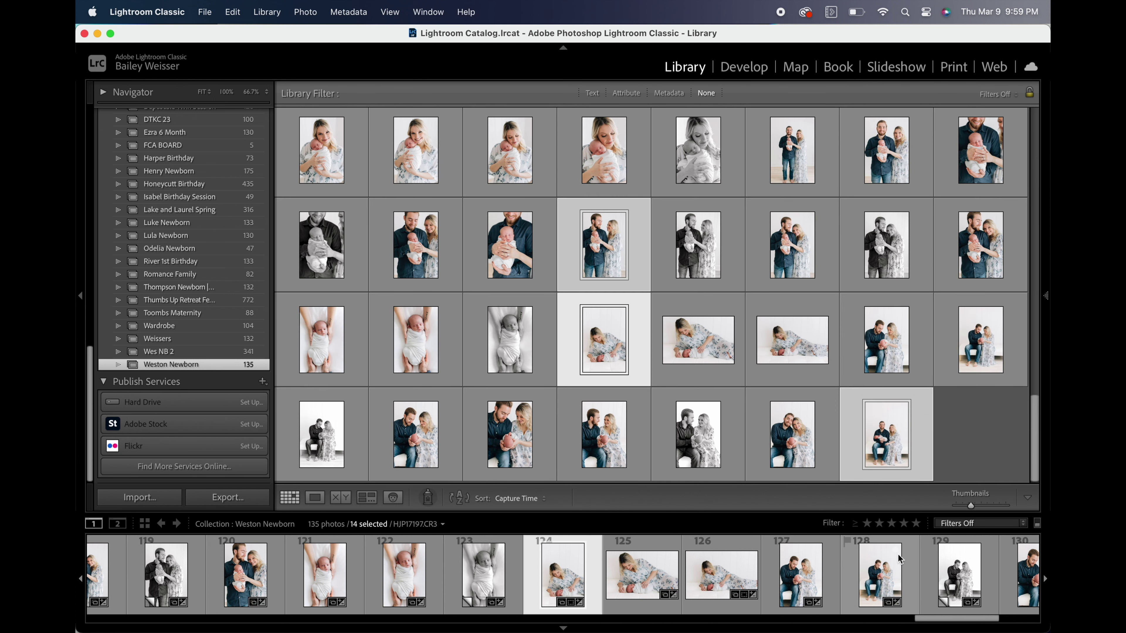
pyautogui.click(973, 524)
pyautogui.click(972, 525)
pyautogui.scroll(15, 646, 166)
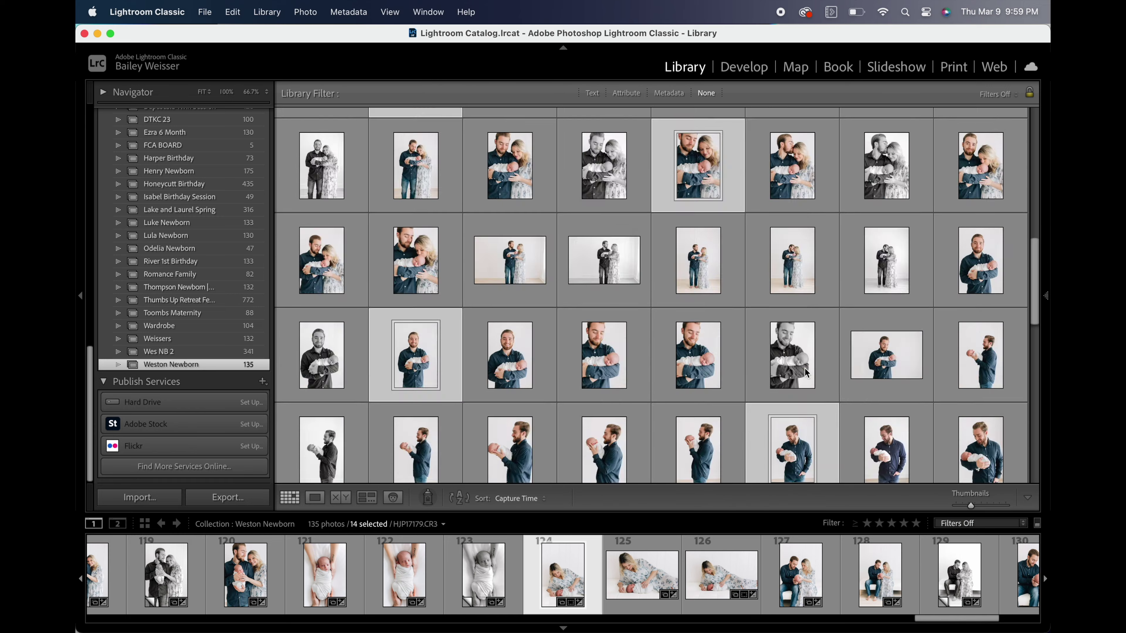
# Step: Select six swaddled newborn favorites across the top three rows and bring up their context menu
pyautogui.click(509, 155)
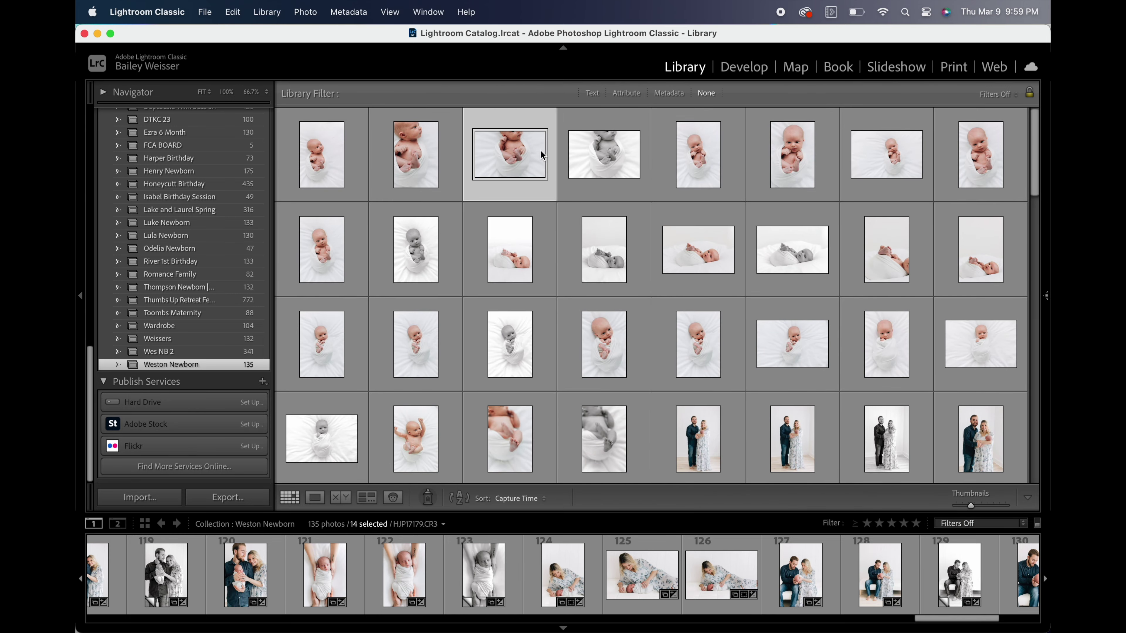
pyautogui.keyDown('super'); pyautogui.click(337, 265); pyautogui.keyUp('super')
pyautogui.keyDown('super'); pyautogui.click(498, 256); pyautogui.keyUp('super')
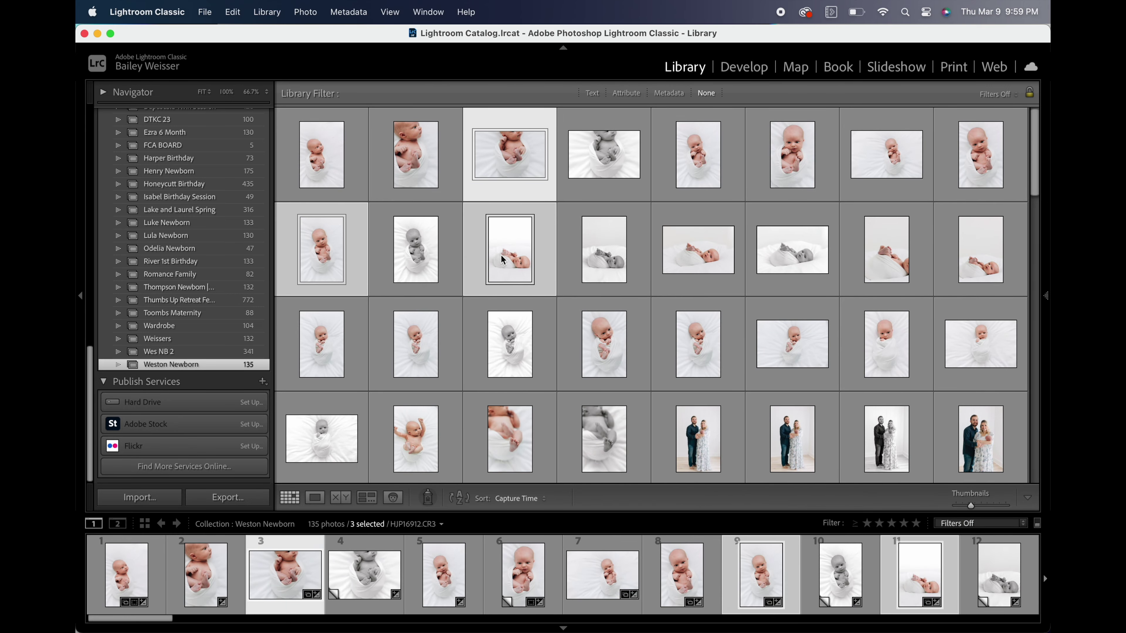
pyautogui.keyDown('super'); pyautogui.click(416, 357); pyautogui.keyUp('super')
pyautogui.keyDown('super'); pyautogui.click(965, 368); pyautogui.keyUp('super')
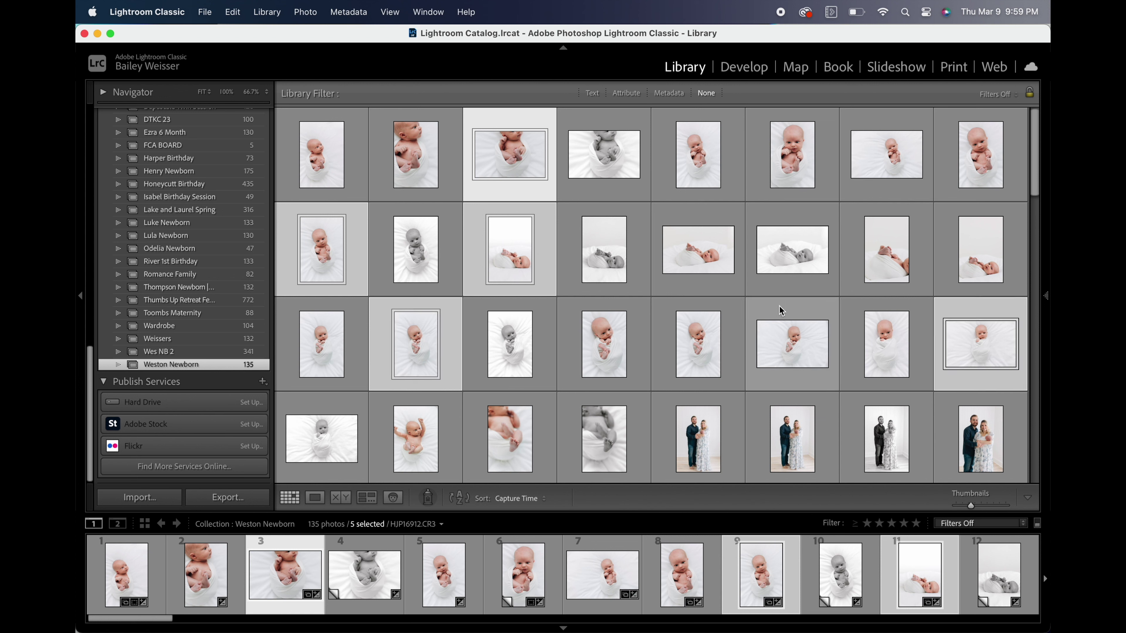
pyautogui.keyDown('super'); pyautogui.click(676, 255); pyautogui.keyUp('super')
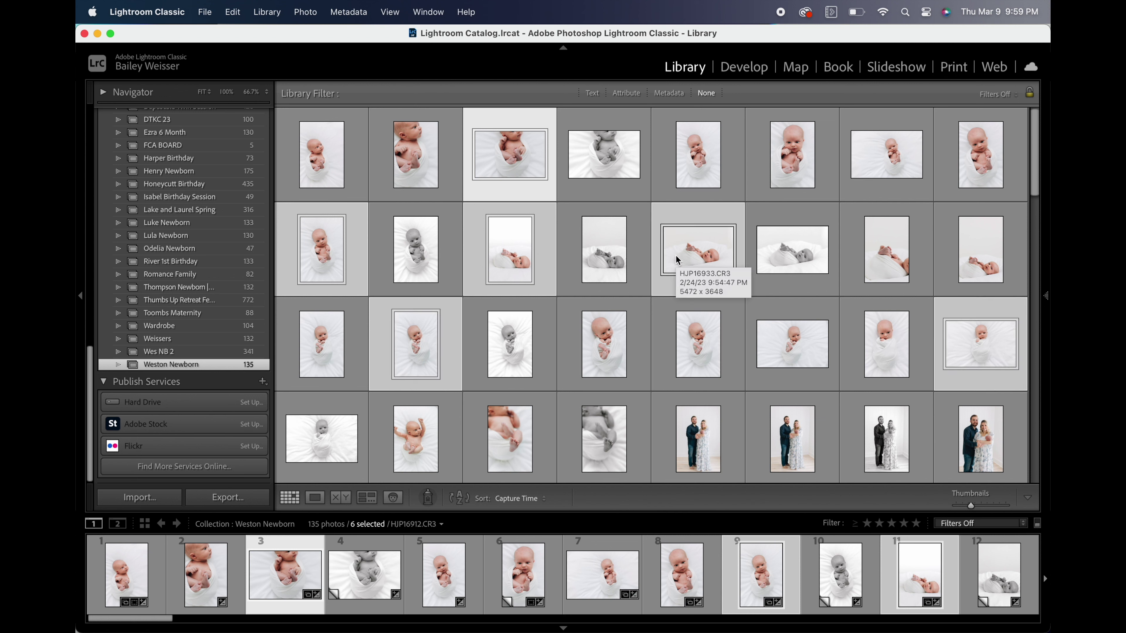
pyautogui.rightClick(675, 260)
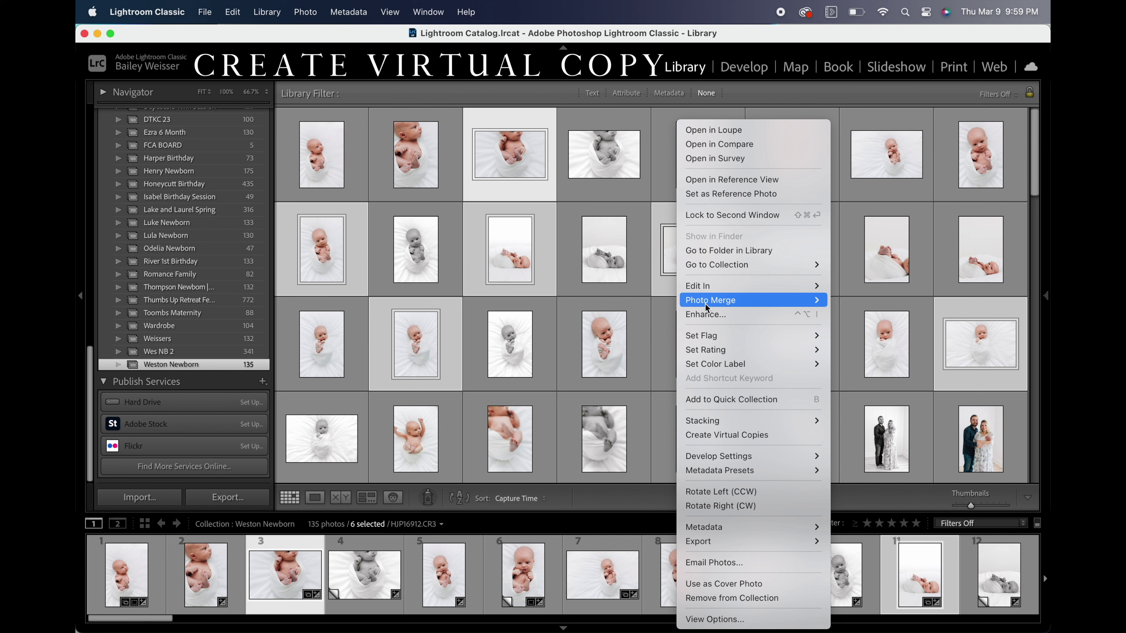
# Step: Create virtual copies of the six selected swaddled newborn favorites
pyautogui.moveTo(706, 347)
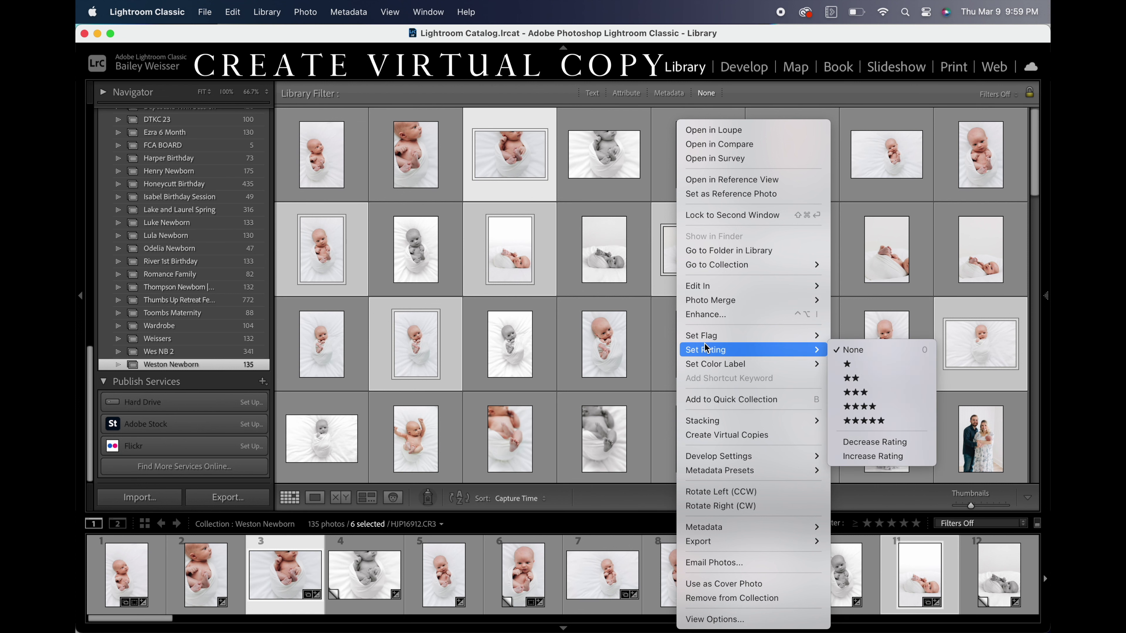
pyautogui.click(730, 436)
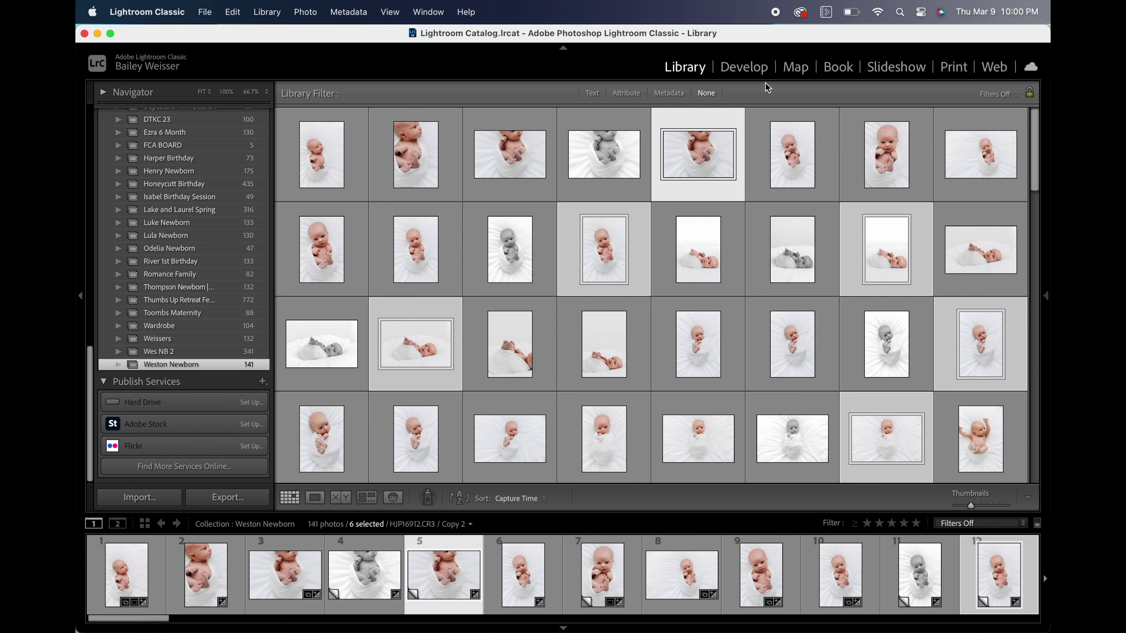
pyautogui.press('Delete')
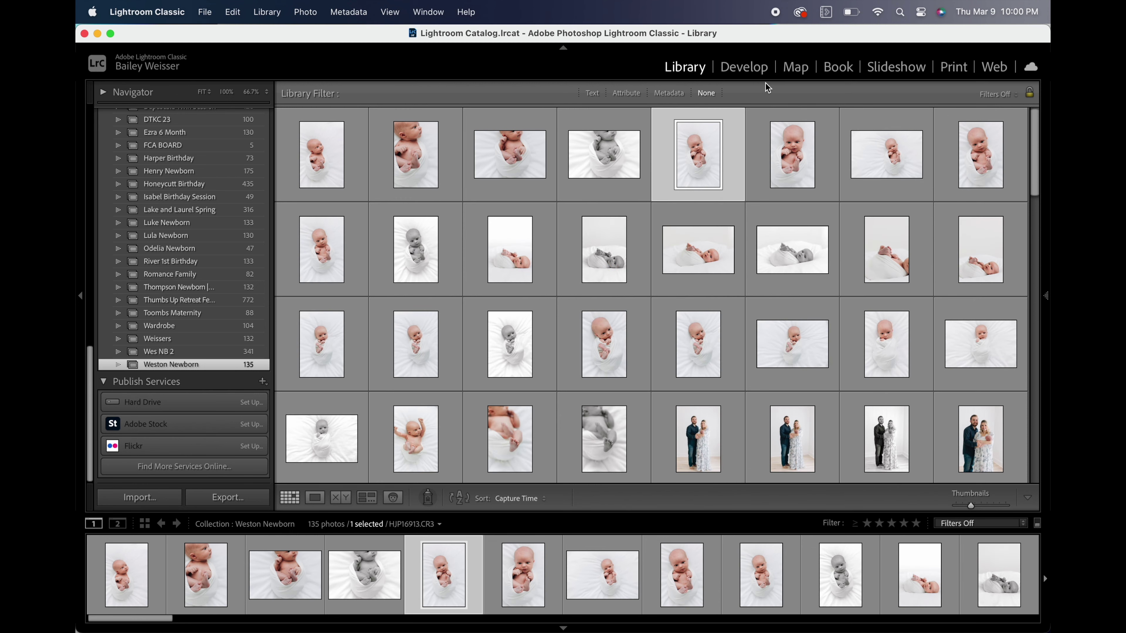
pyautogui.scroll(-5, 595, 277)
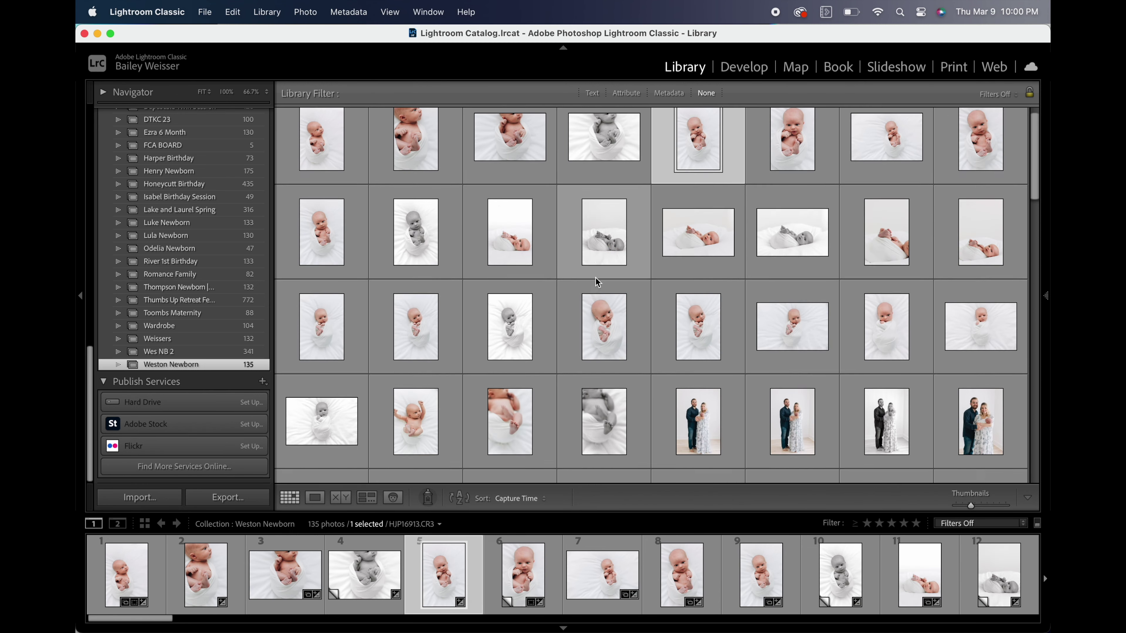
pyautogui.click(687, 395)
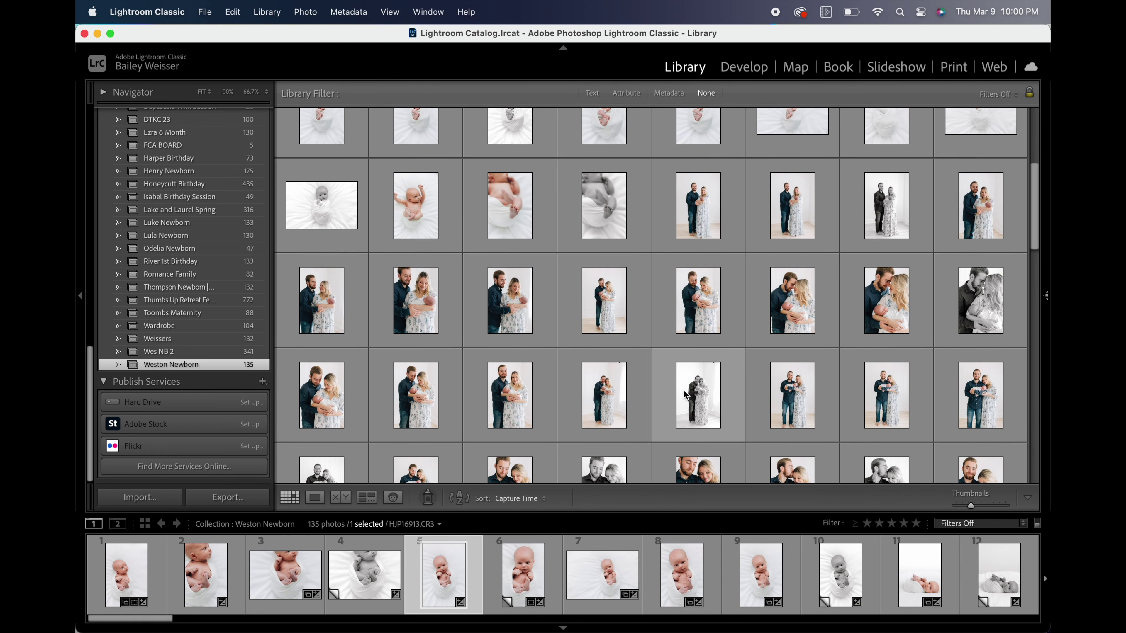
pyautogui.click(743, 73)
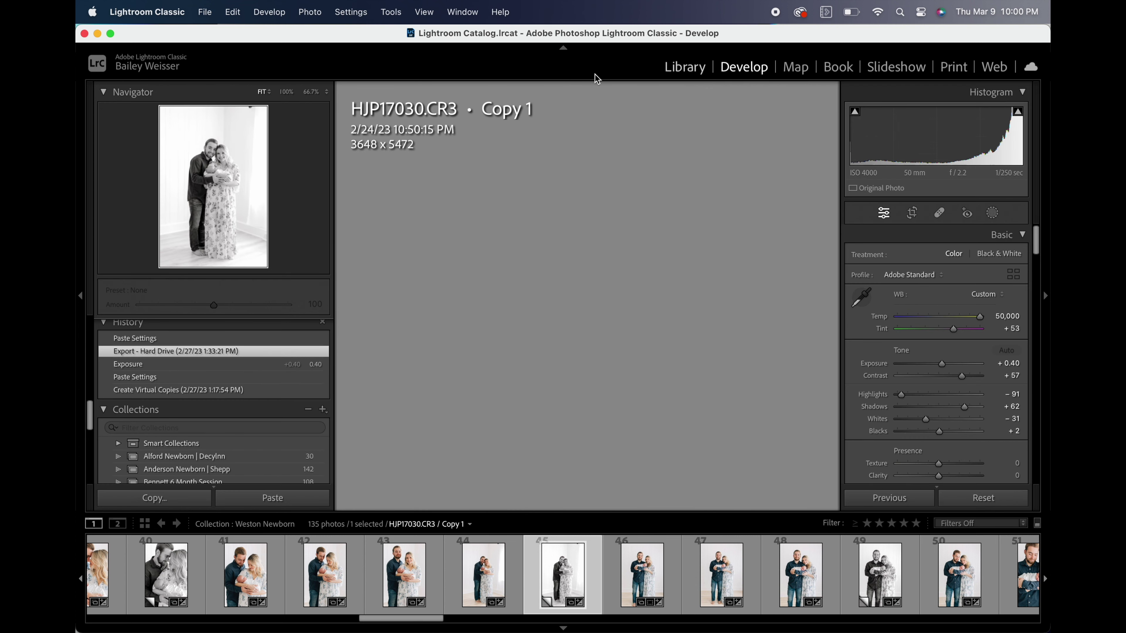
pyautogui.scroll(-3, 209, 448)
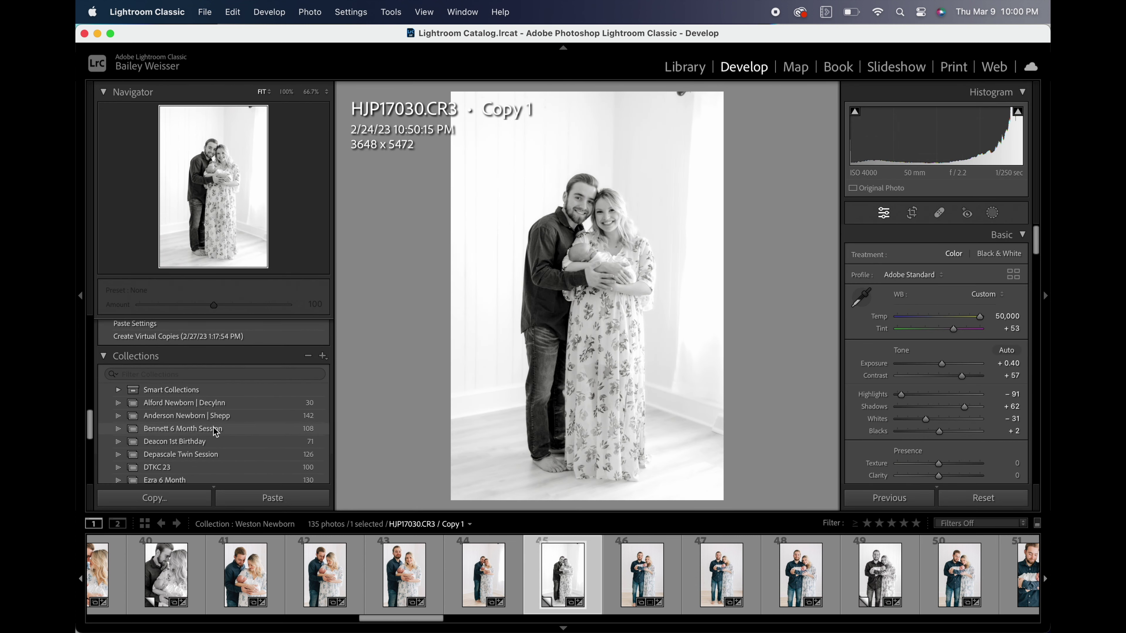
pyautogui.scroll(5, 187, 394)
pyautogui.scroll(3, 163, 434)
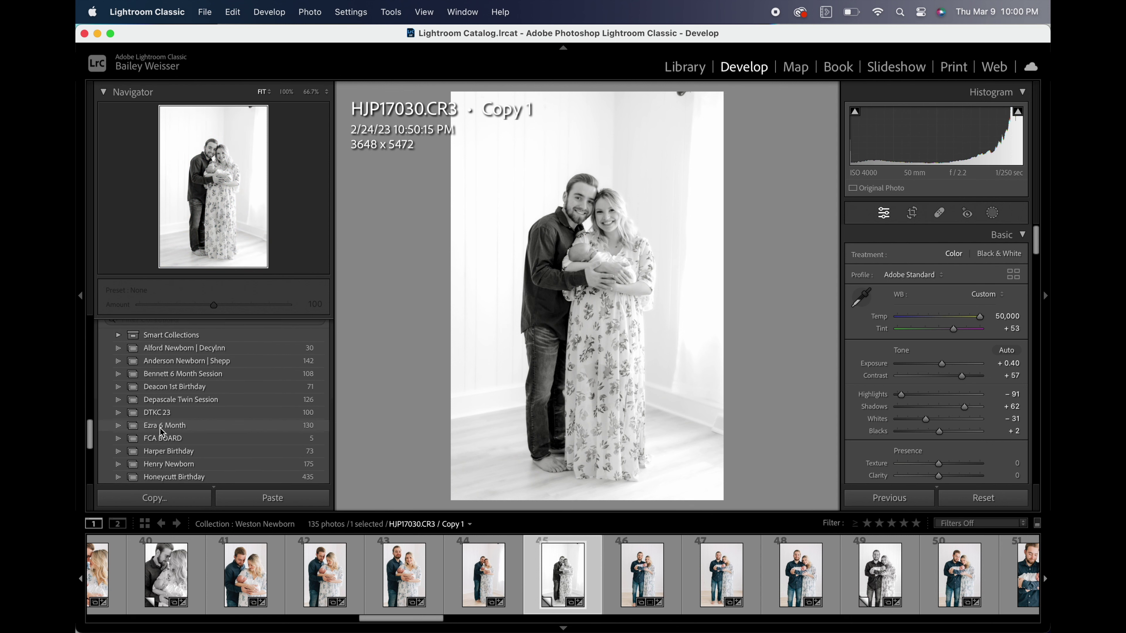
pyautogui.scroll(-3, 162, 432)
pyautogui.scroll(6, 162, 432)
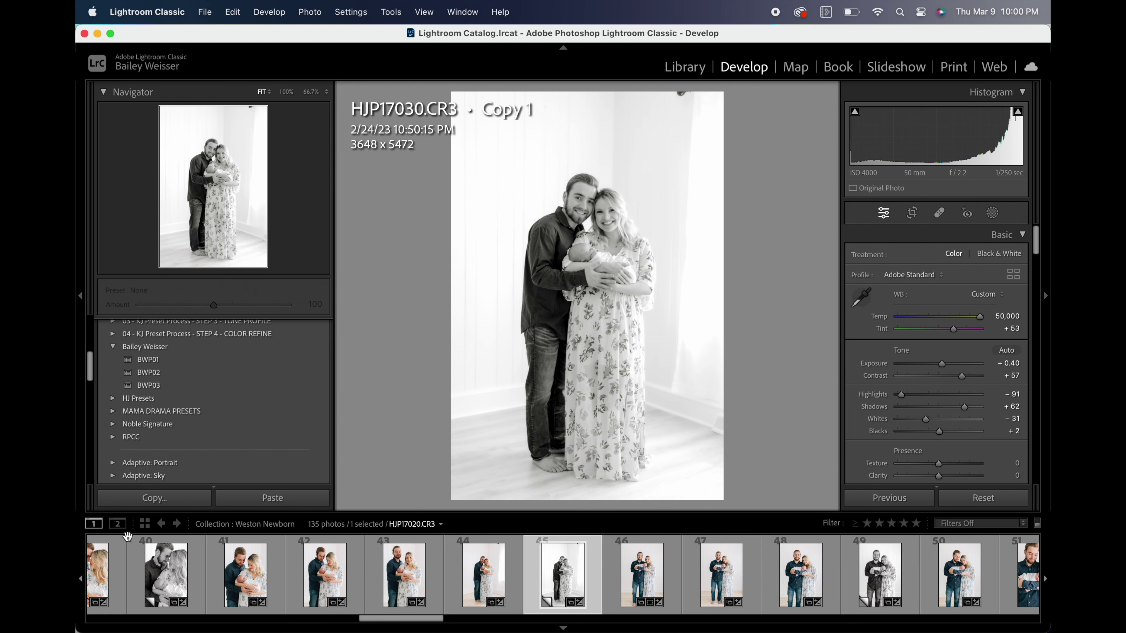
pyautogui.click(145, 525)
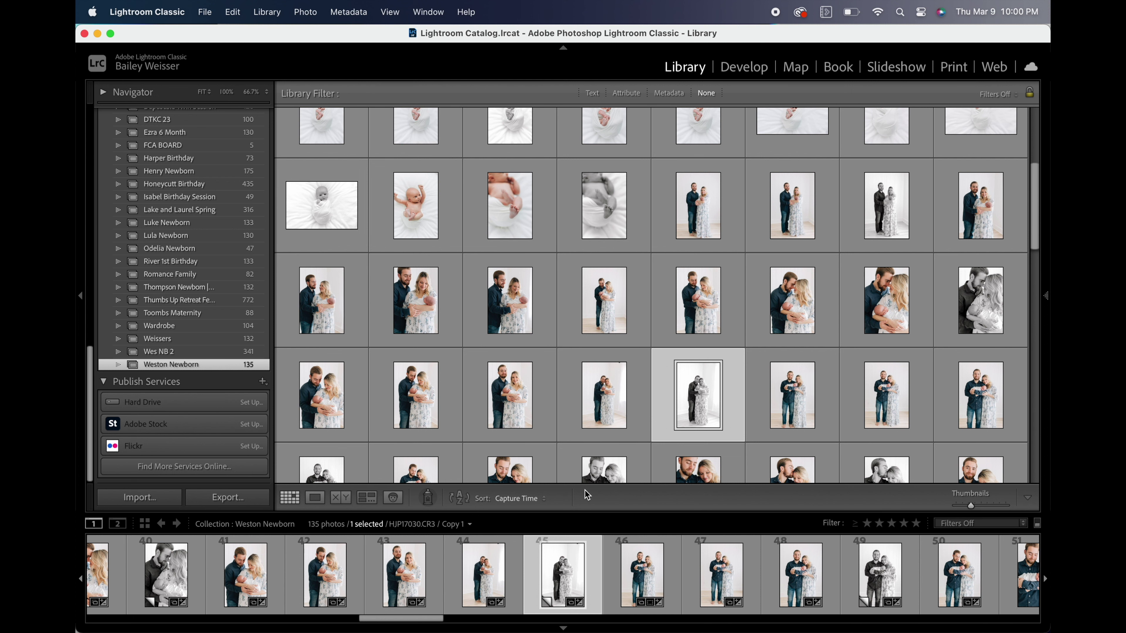
pyautogui.scroll(-10, 620, 374)
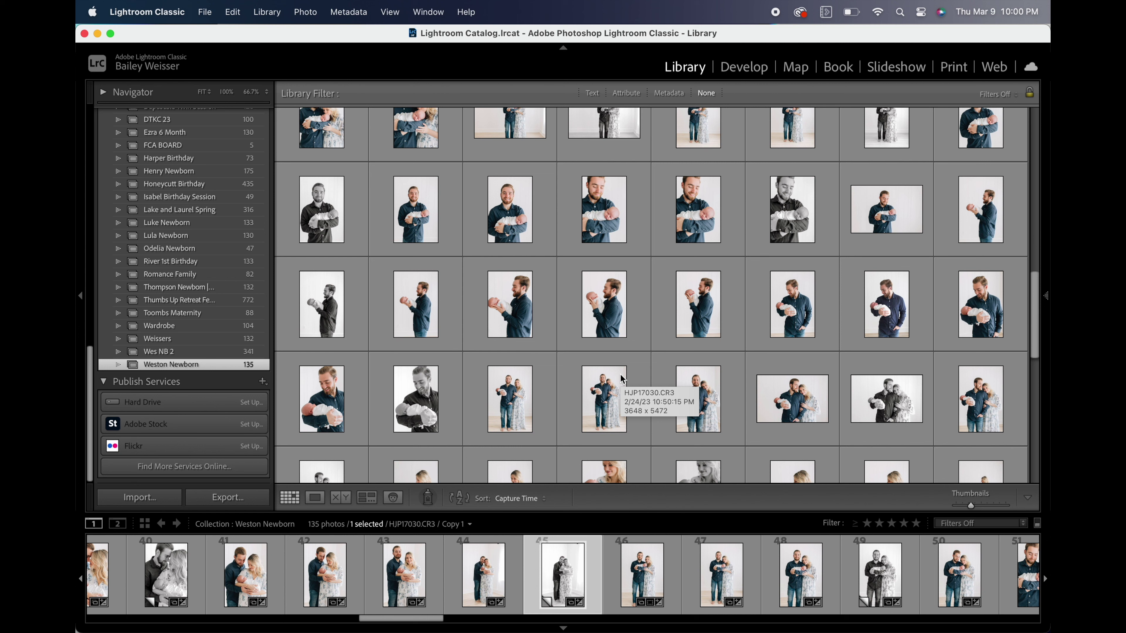
pyautogui.scroll(-10, 819, 410)
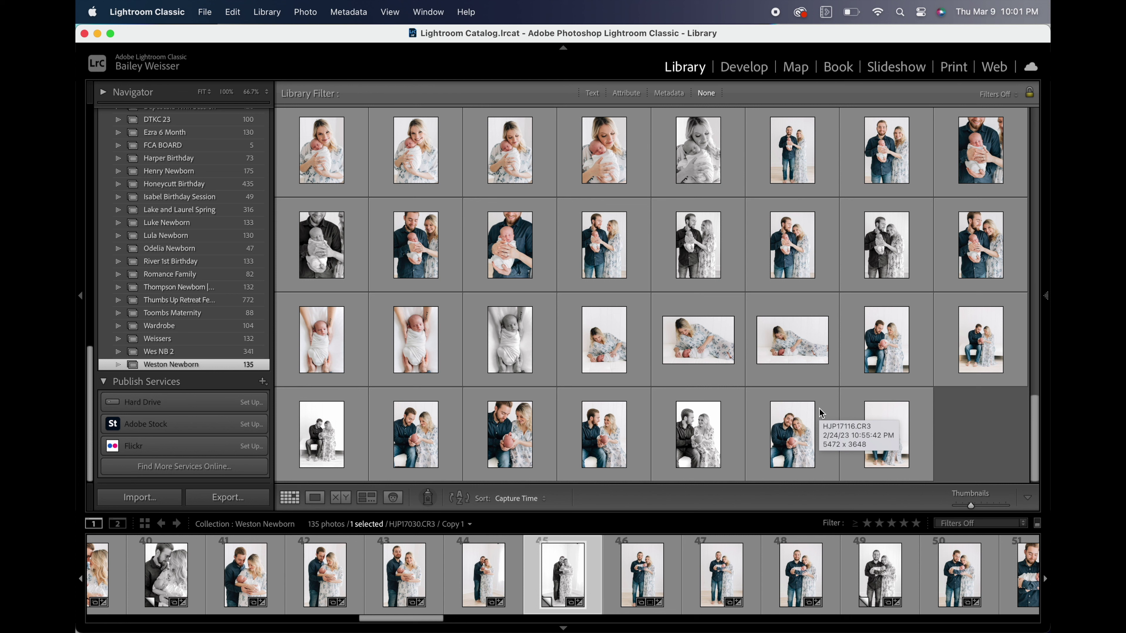
pyautogui.scroll(10, 964, 381)
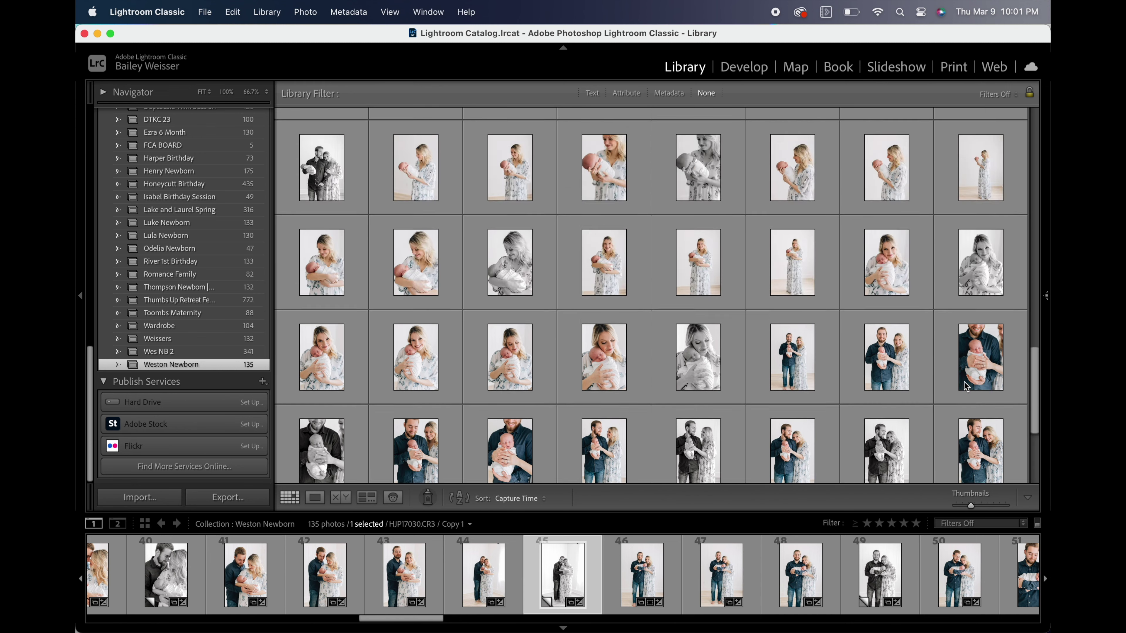
pyautogui.scroll(1, 959, 394)
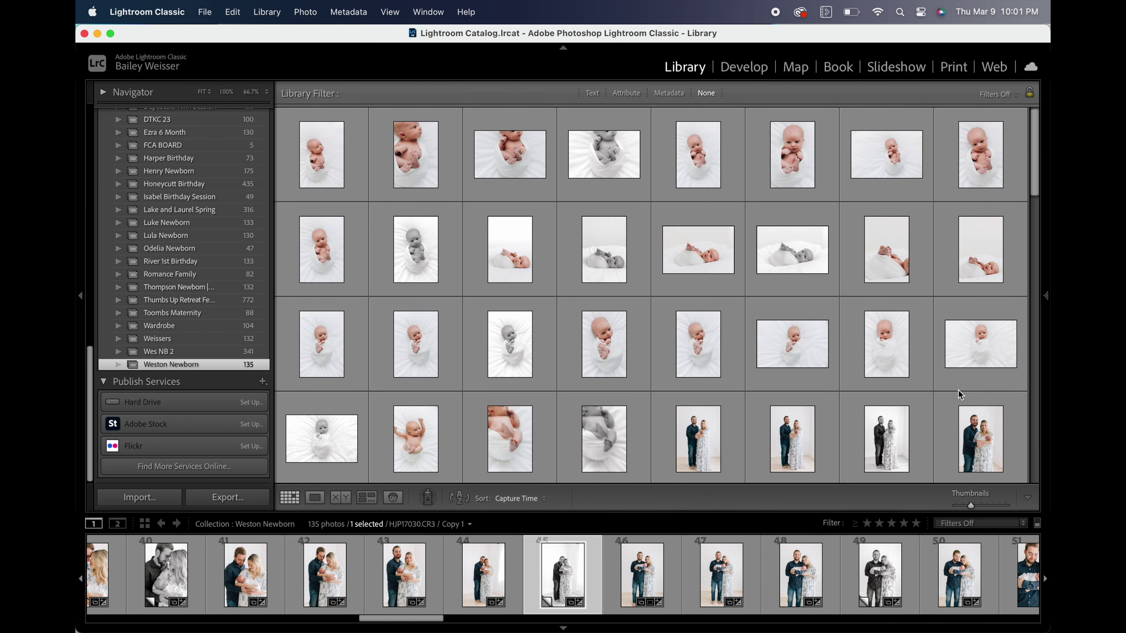